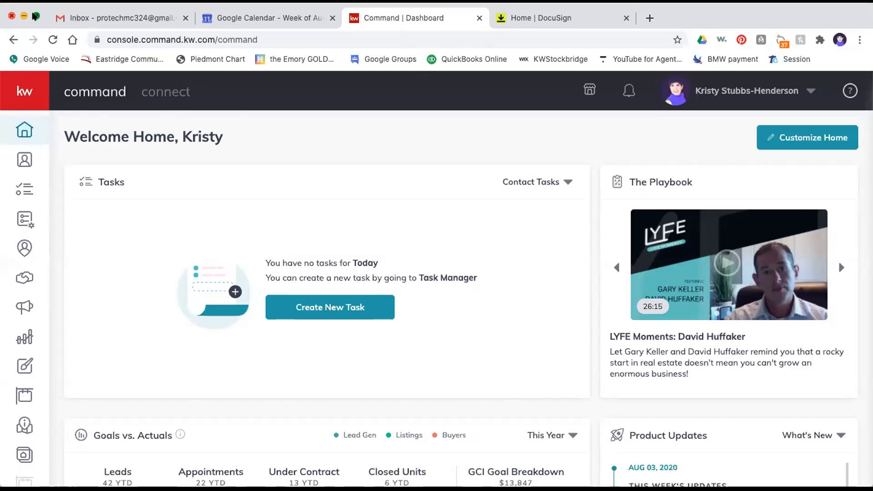
- Maximize the browser, go to the Contacts list, and open the Add Contact form
click(36, 16)
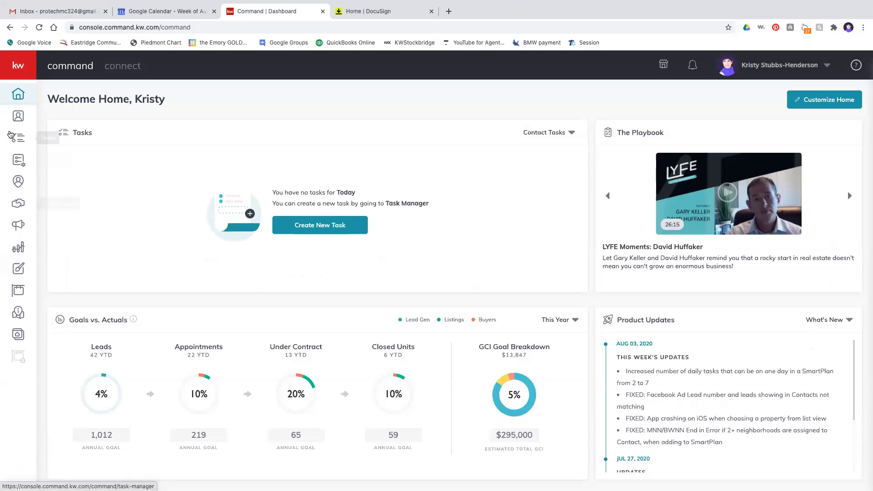
click(18, 117)
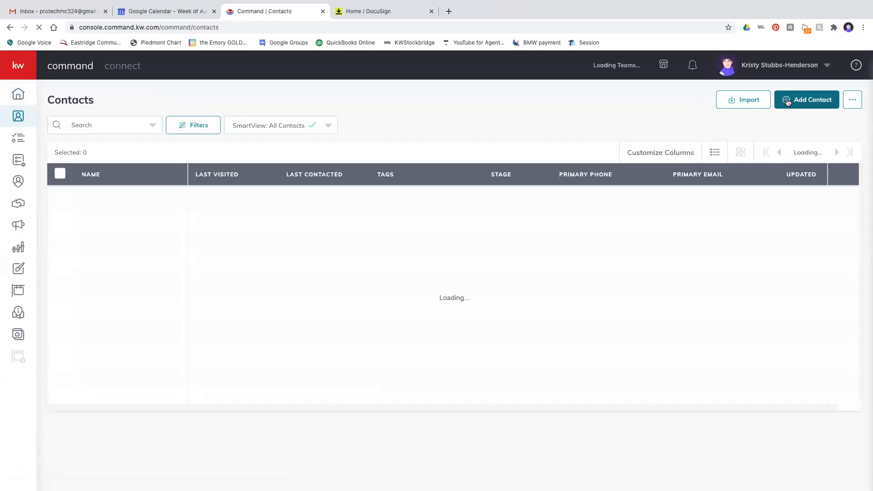
click(787, 103)
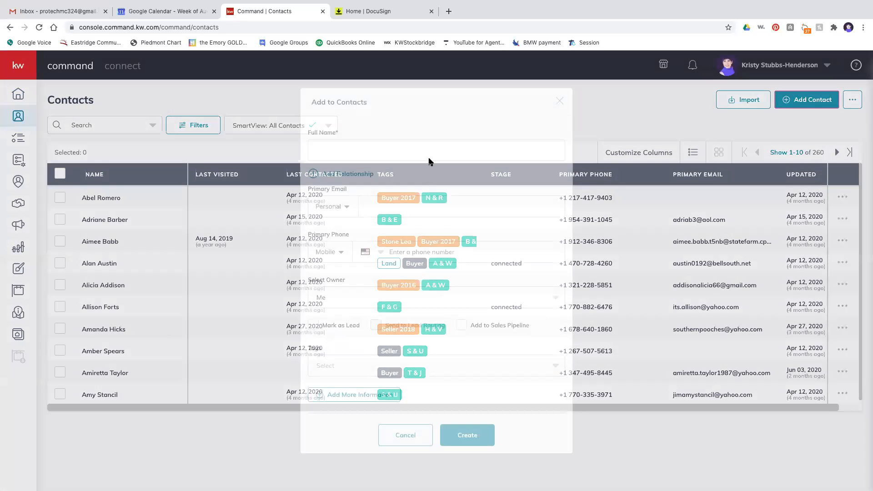
- Enter the contact's full name, personal e-mail and mobile number, and add them to the Sales Pipeline
click(429, 155)
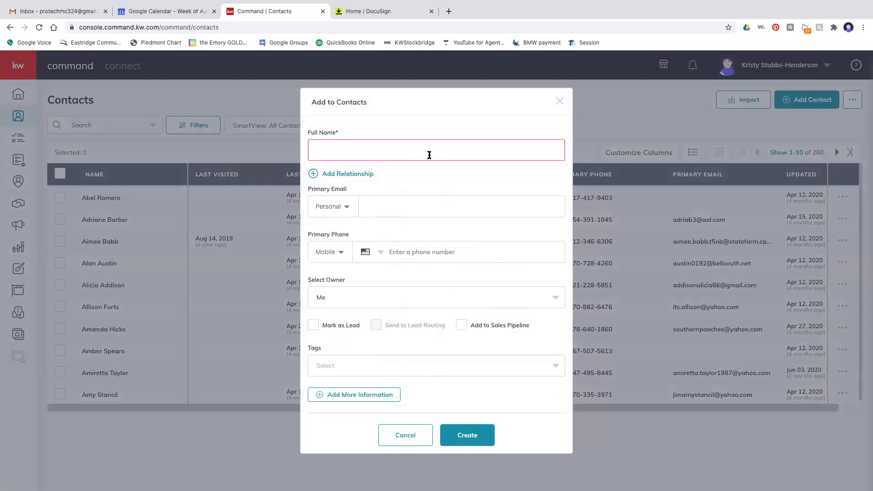
text(Mick Jagger)
click(422, 209)
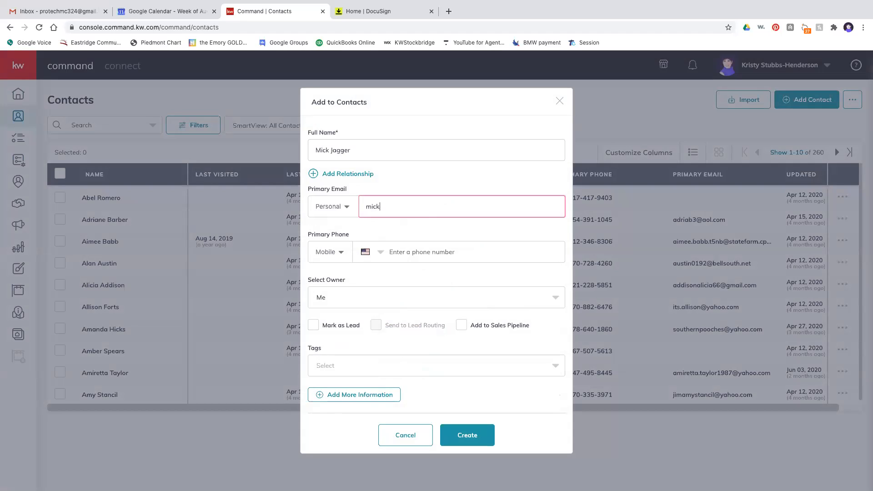
click(421, 247)
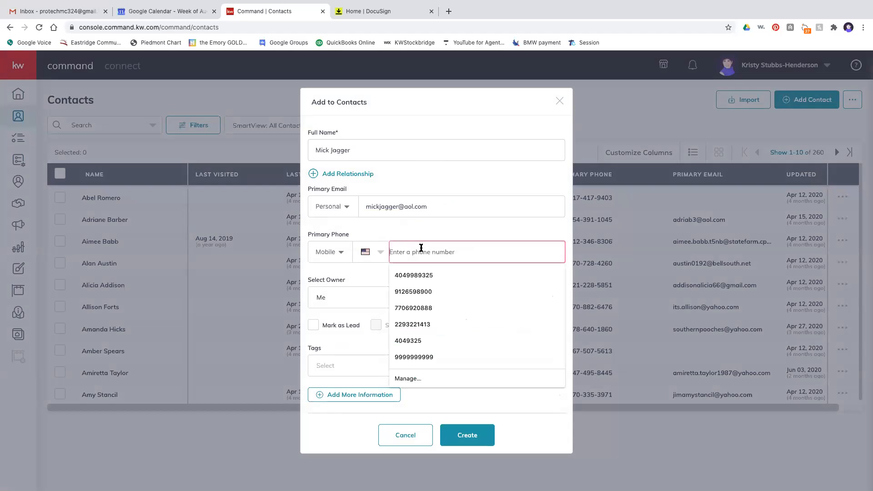
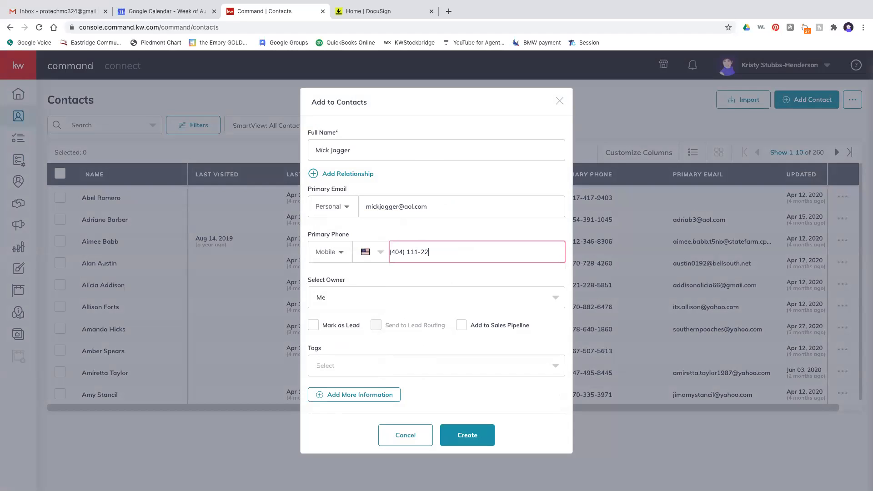
click(461, 325)
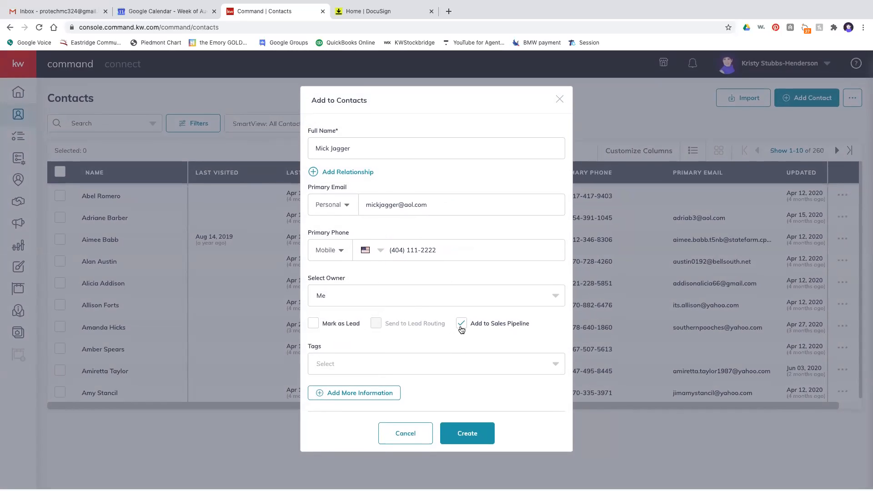
- Expand Additional Contact Information and pick the suggested home street address
click(388, 395)
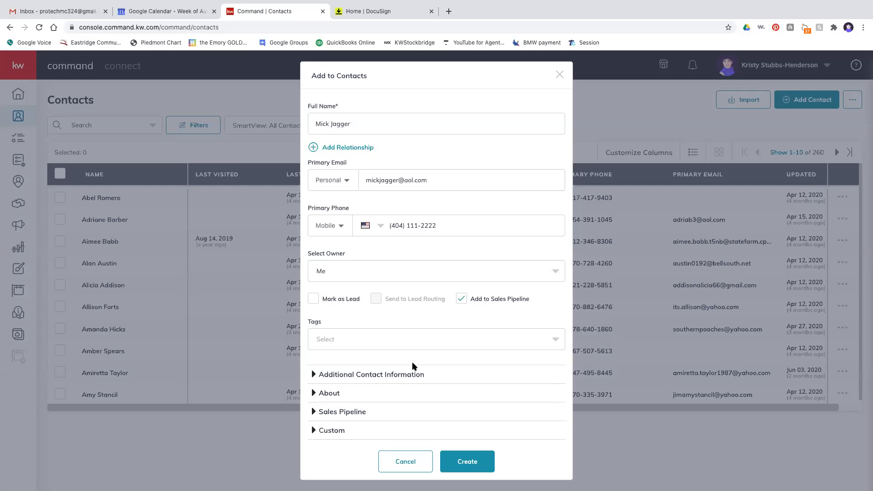
click(408, 374)
scroll(409, 369, down, 5)
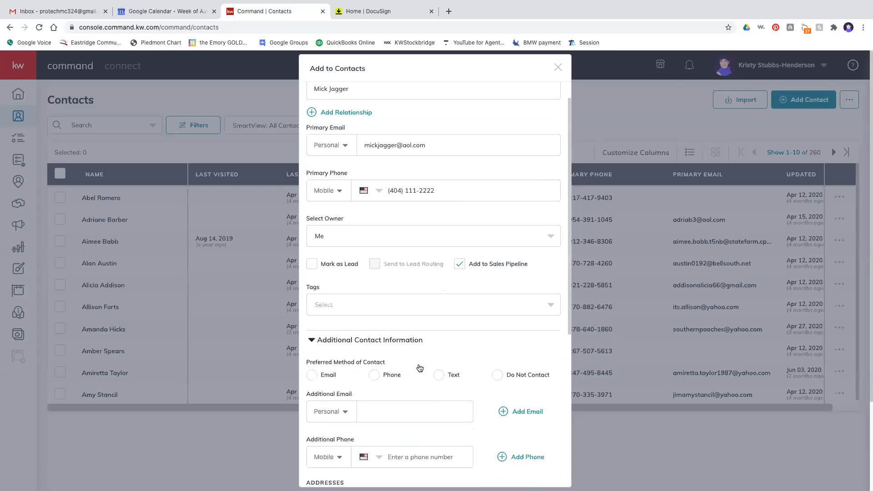
click(414, 355)
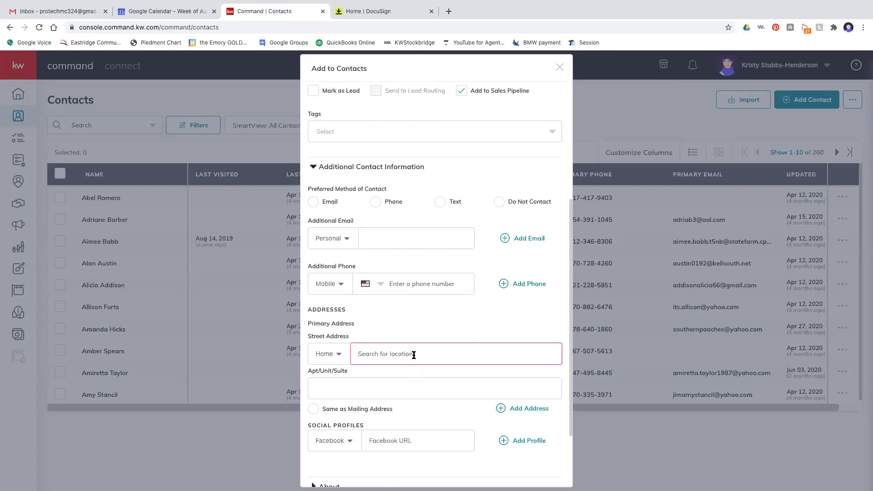
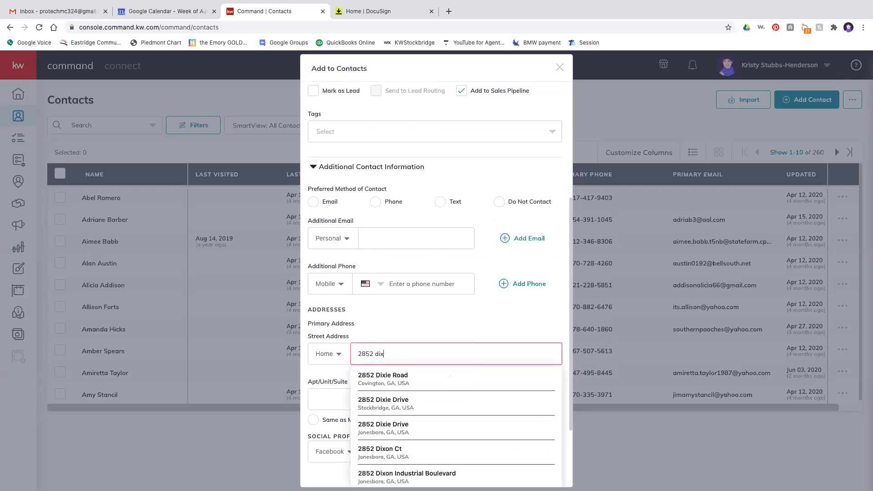
click(381, 377)
scroll(439, 382, down, 1)
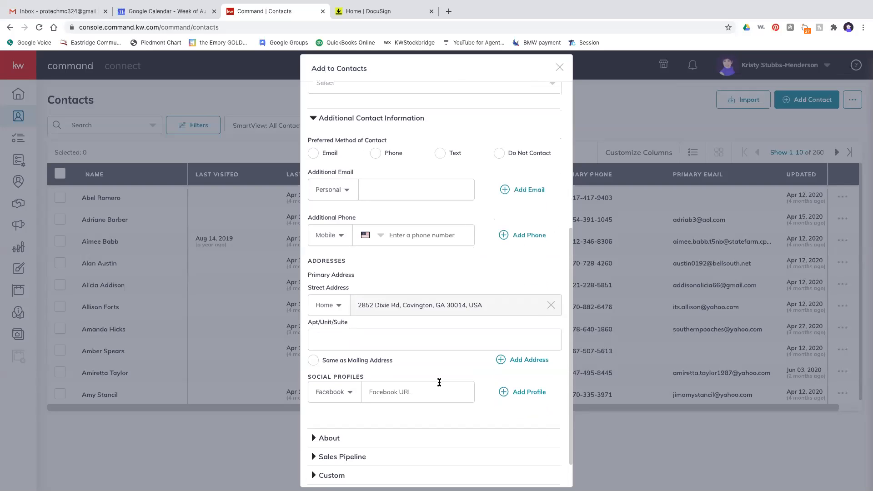
scroll(439, 382, down, 1)
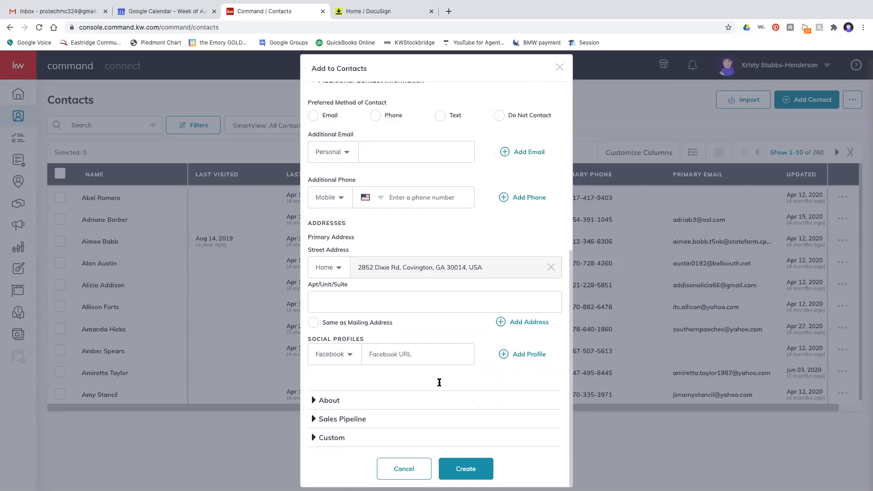
- Attempt to create the contact, then adjust the rejected phone number's last digits and retry
click(466, 469)
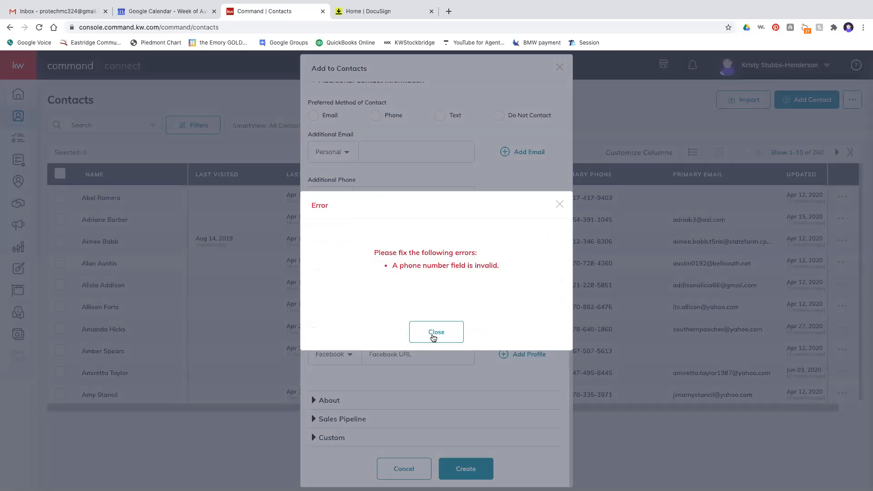
click(433, 336)
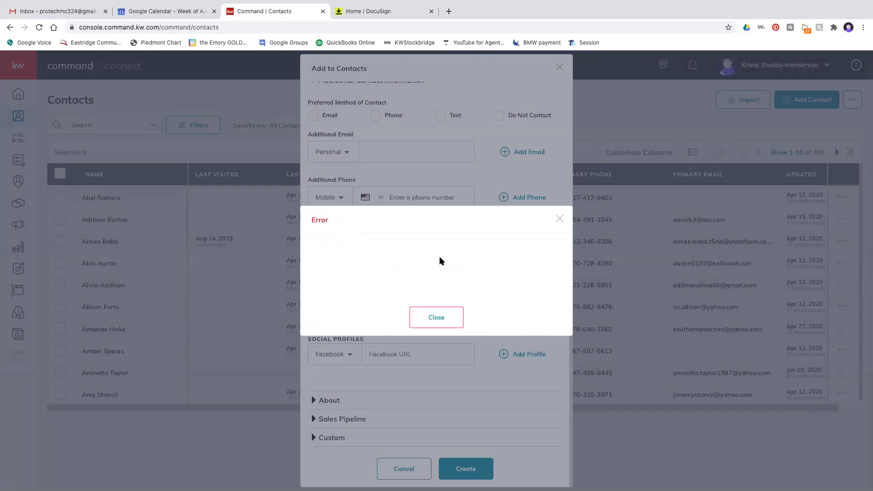
scroll(440, 257, up, 5)
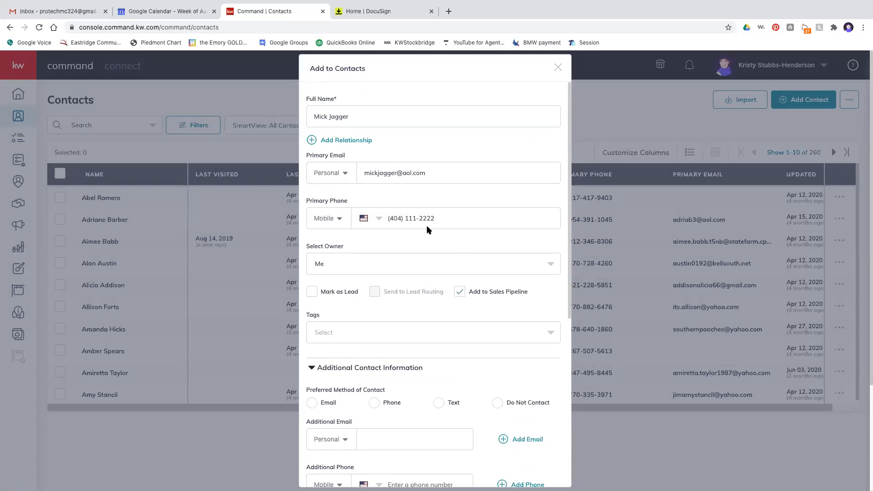
click(436, 219)
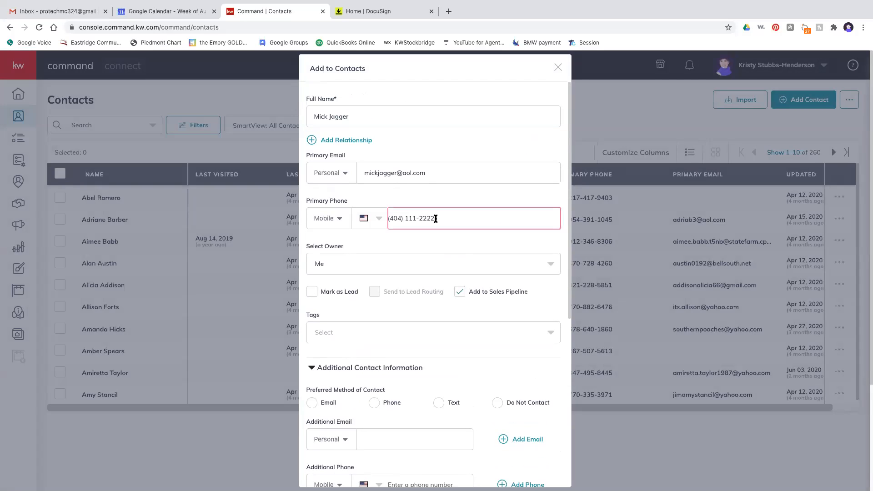
key(BackSpace)
text(51)
scroll(434, 220, down, 3)
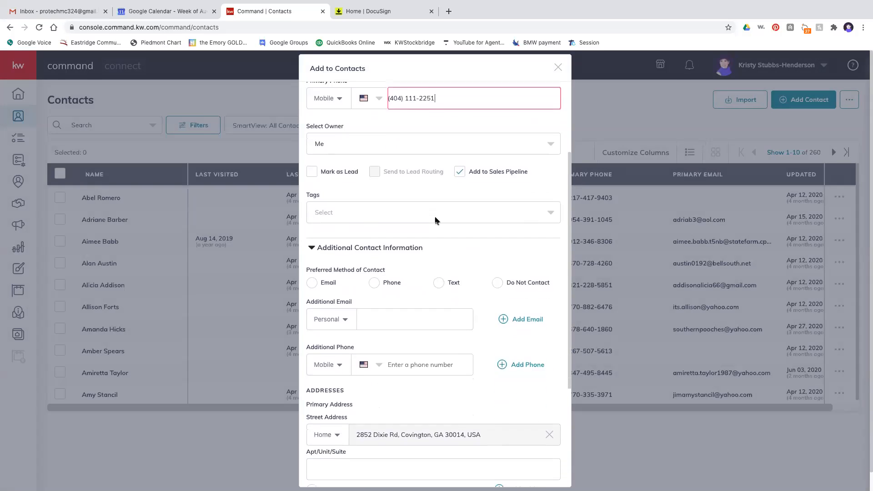
scroll(435, 221, down, 5)
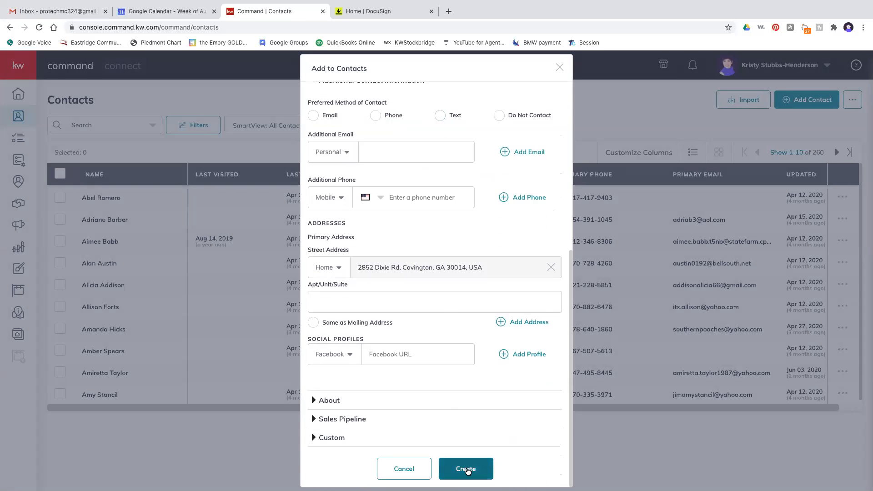
click(467, 470)
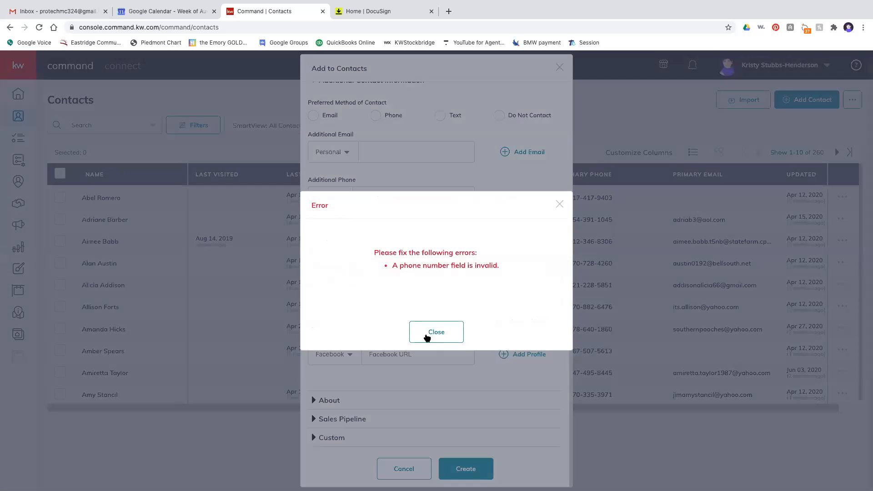
- Replace the phone number's last seven digits with a valid number and save the contact
click(428, 337)
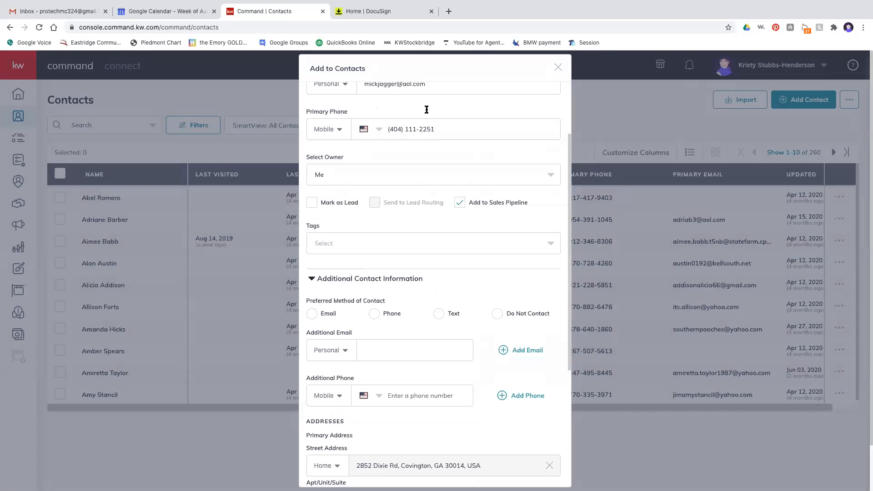
drag(435, 157, 406, 156)
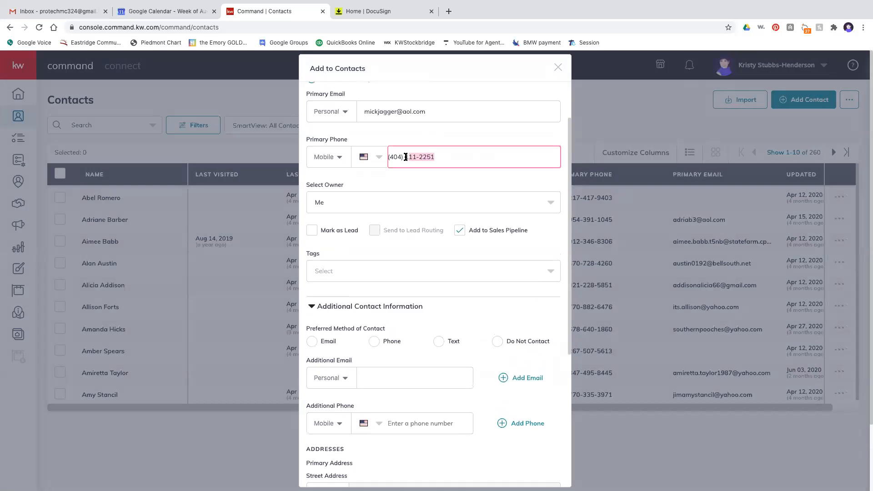
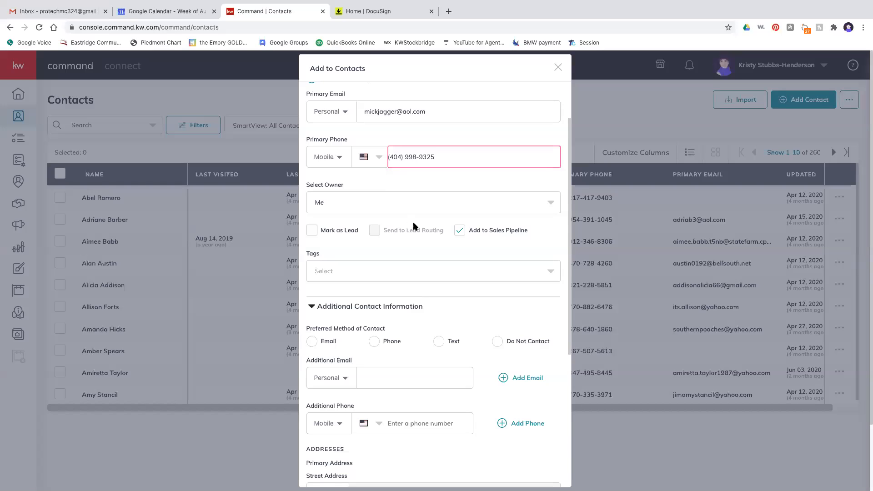
scroll(414, 226, down, 5)
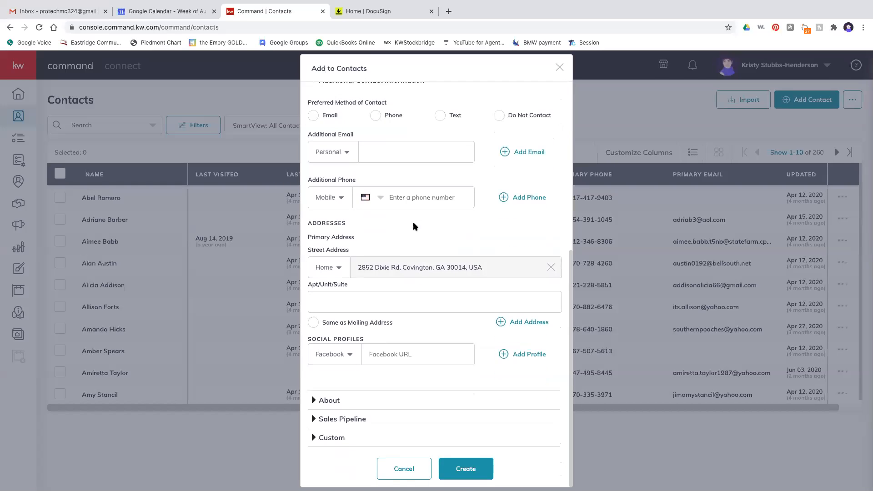
click(472, 466)
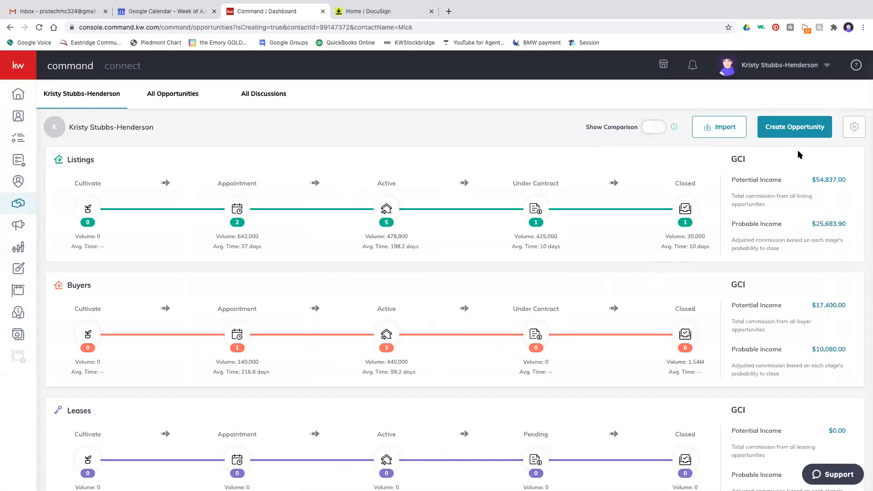
- Start a new opportunity from the Opportunities page
click(791, 130)
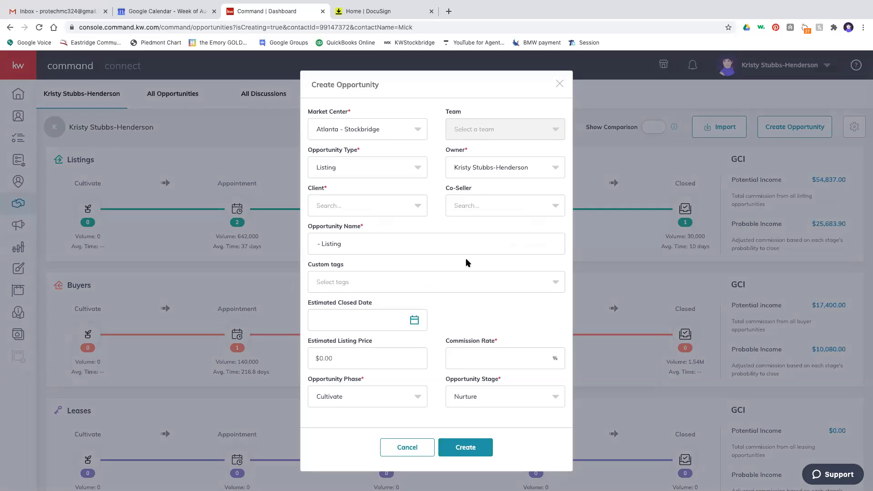
- Set the opportunity type to Buyer and choose the newly added contact as client
click(346, 171)
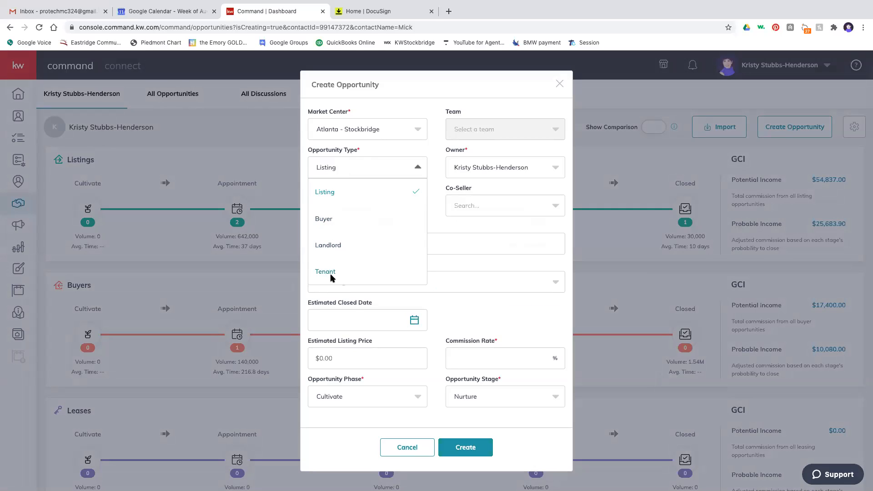
click(327, 223)
click(347, 211)
text(mick)
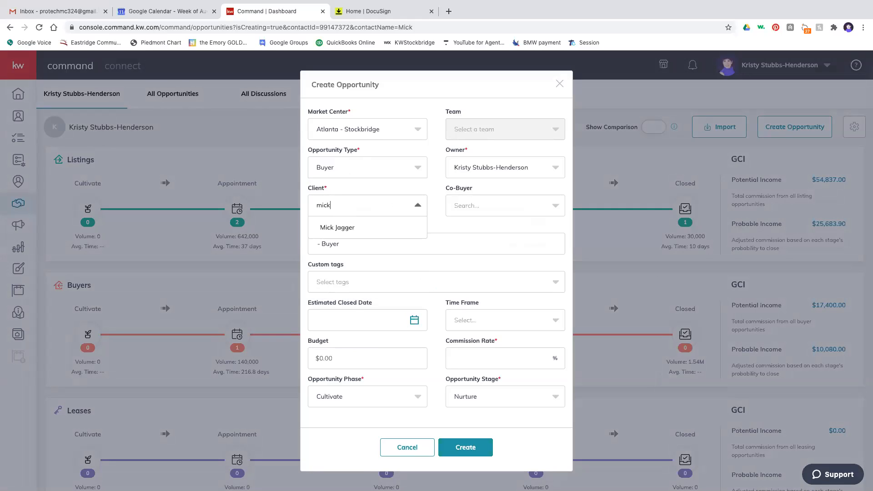
click(344, 231)
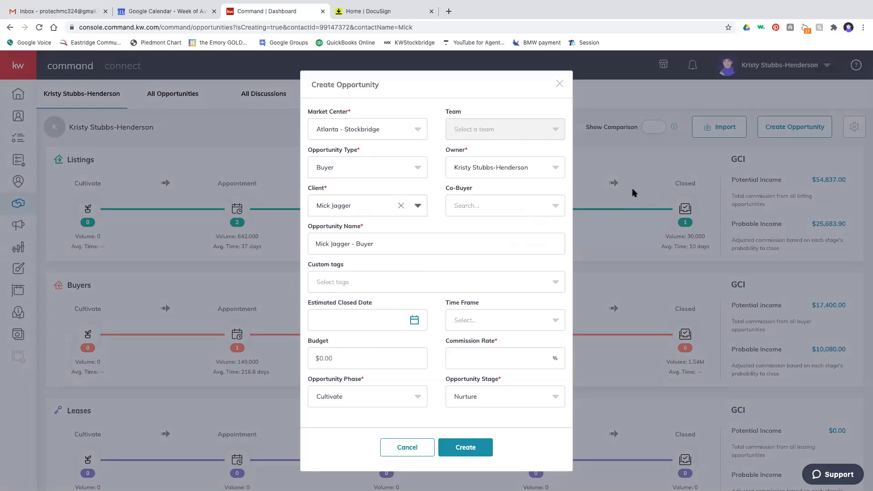
- Add the Buyer 2020 custom tag to the opportunity
click(475, 287)
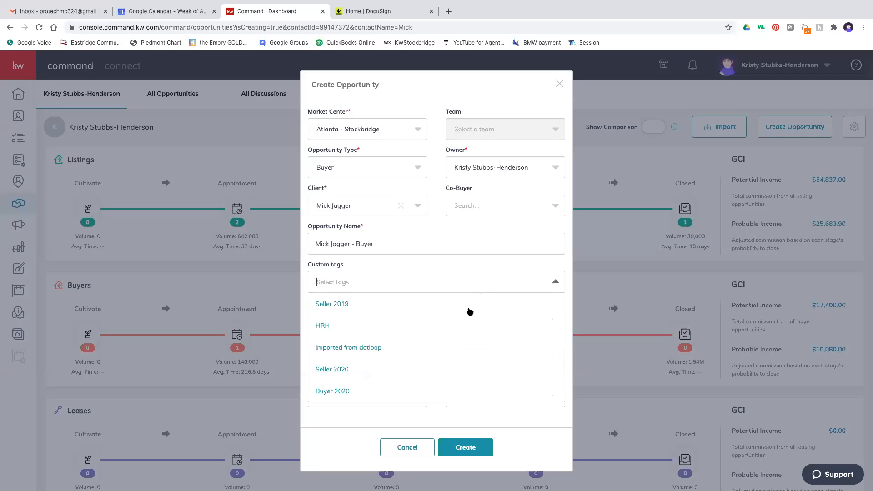
scroll(427, 354, down, 1)
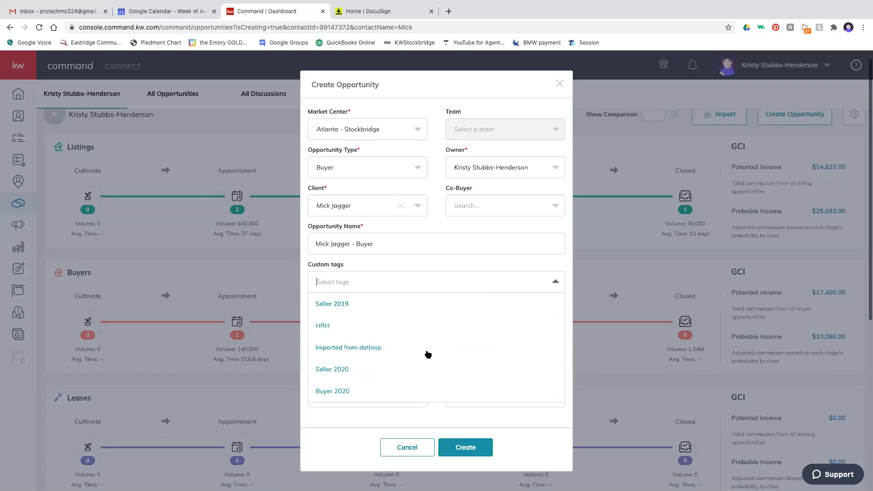
scroll(427, 354, down, 2)
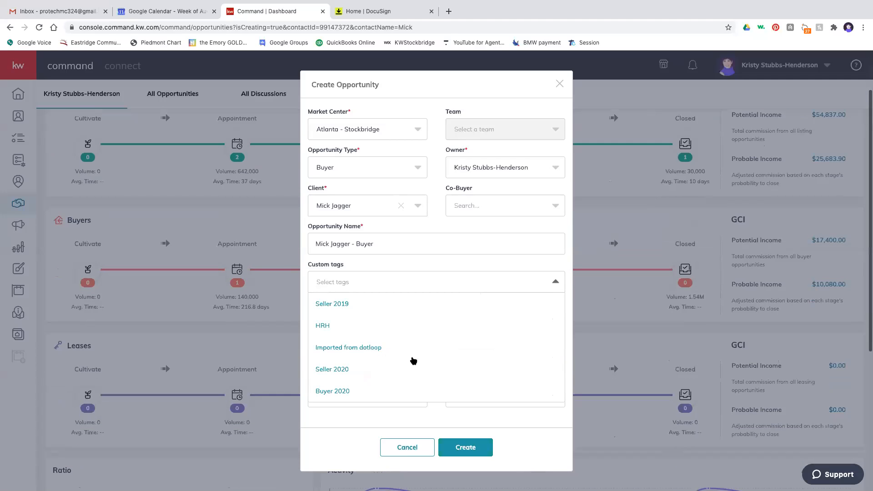
click(343, 392)
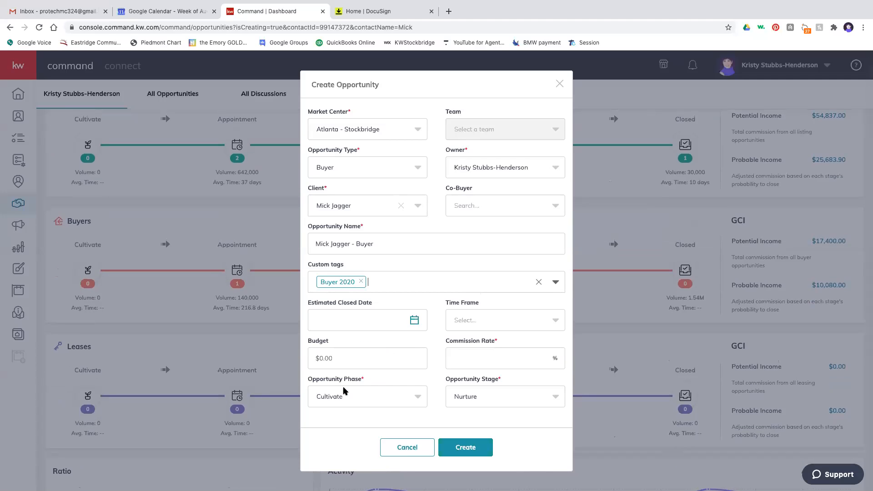
- Set the estimated closing date to 9/30/2020 and the time frame to 3 months
click(414, 321)
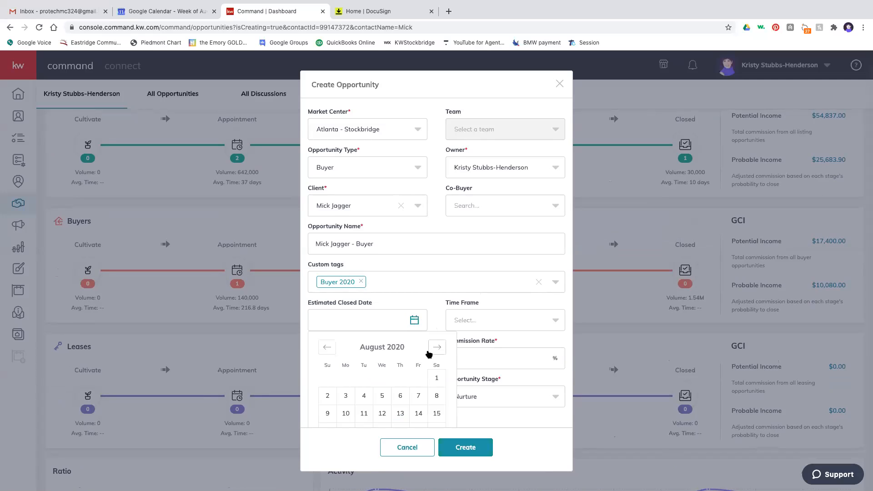
scroll(428, 353, down, 2)
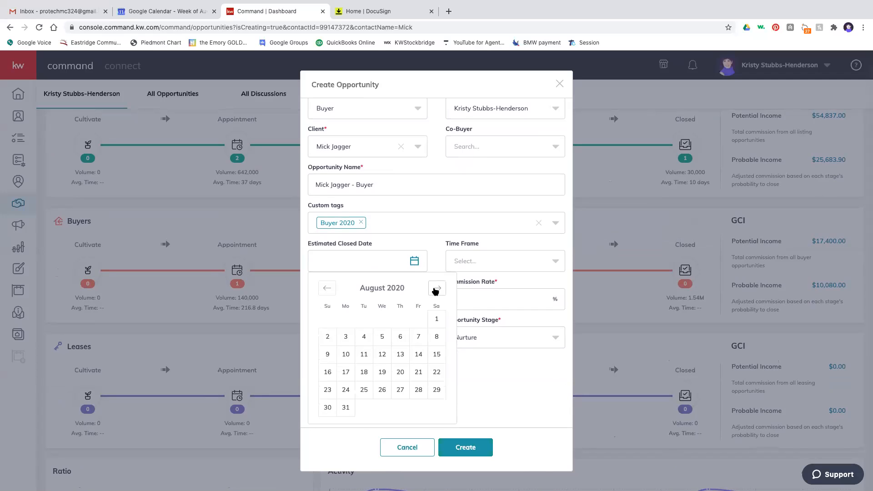
click(436, 289)
click(436, 291)
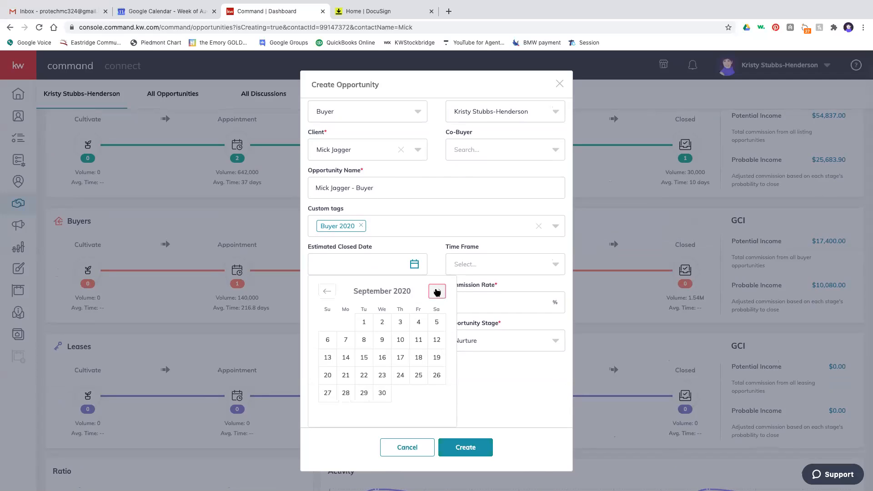
click(327, 292)
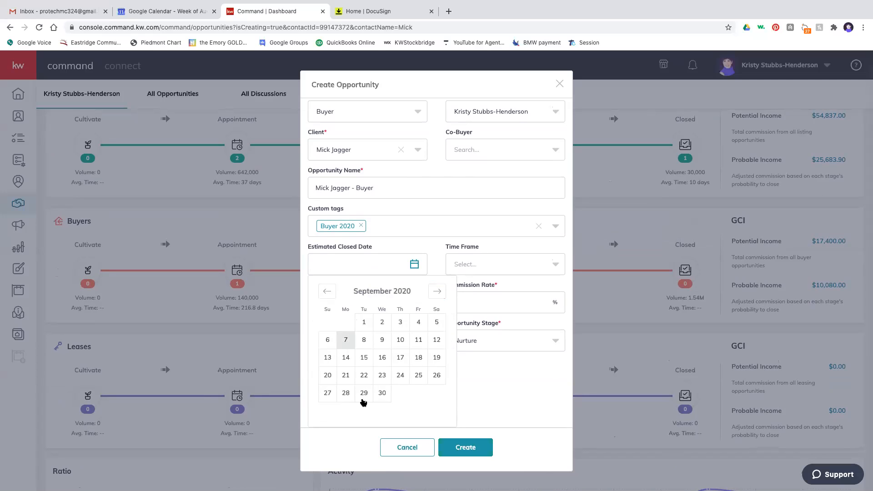
click(382, 394)
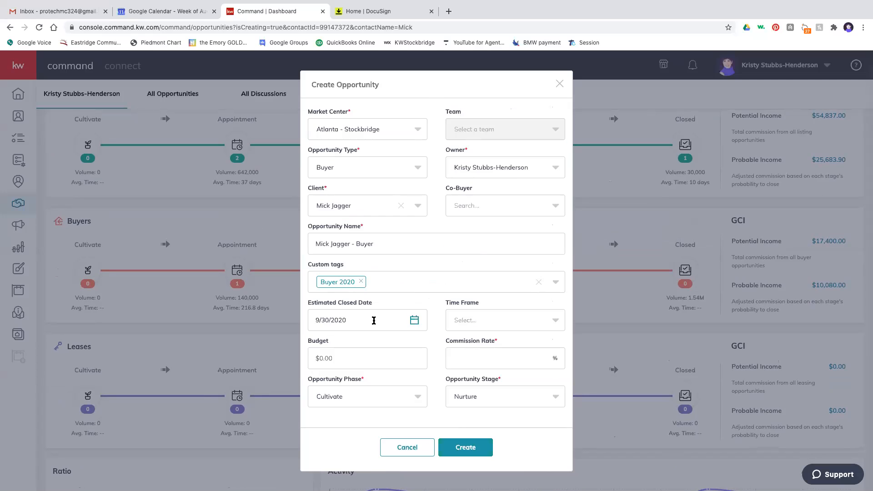
click(469, 325)
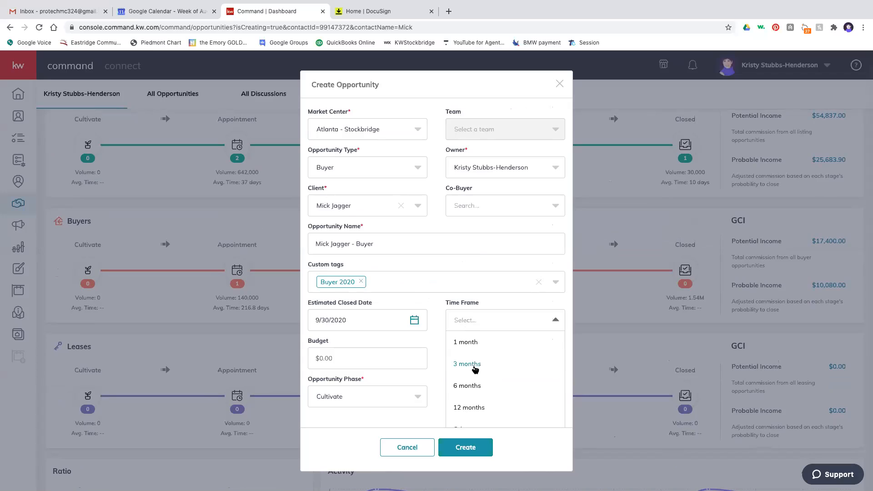
click(475, 366)
- Enter a $250,000 budget and 3% commission, choose Appointment phase, and create the opportunity
click(364, 360)
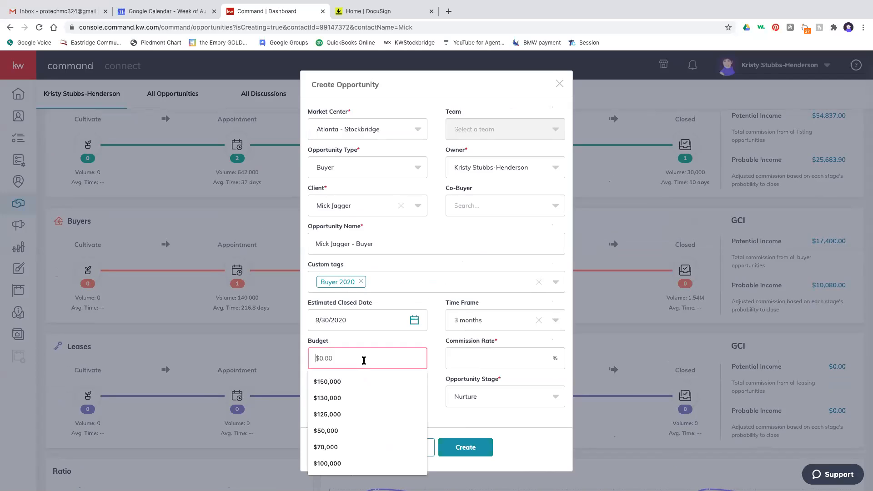
text(2500000)
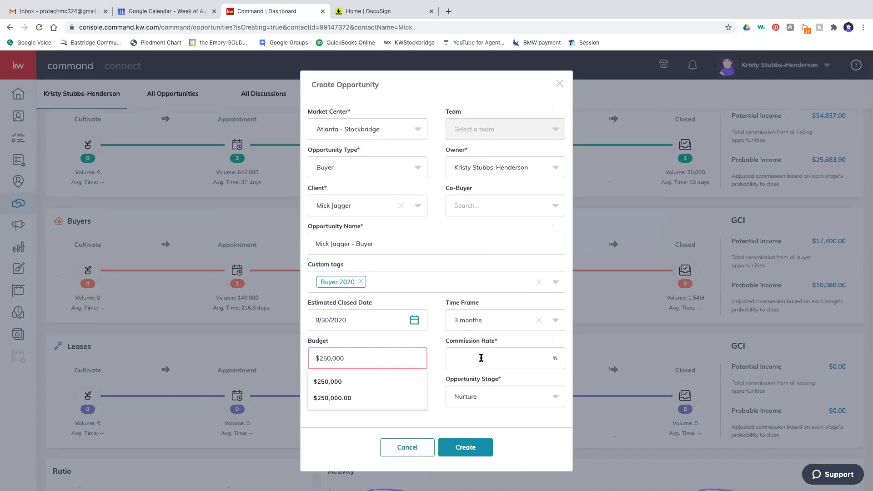
click(480, 359)
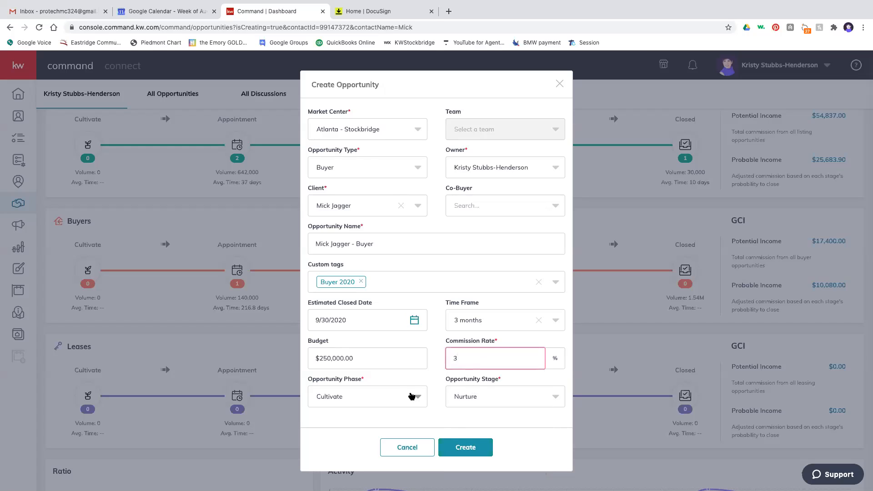
click(414, 399)
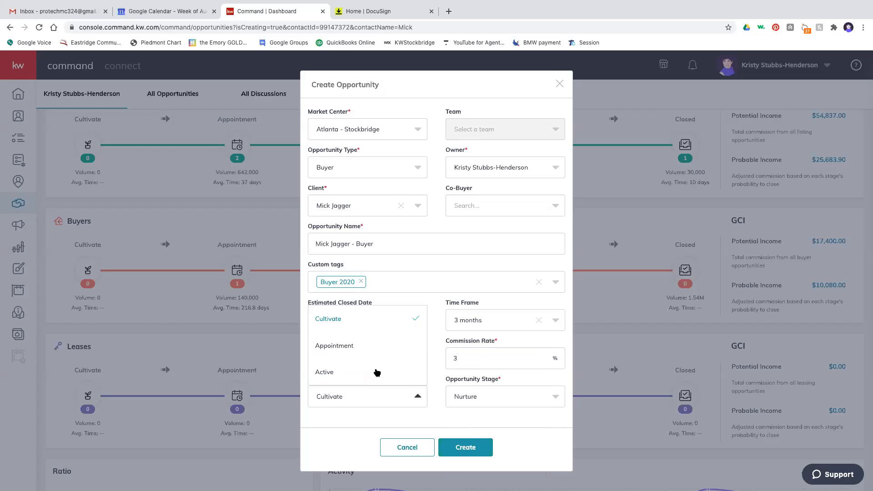
click(344, 348)
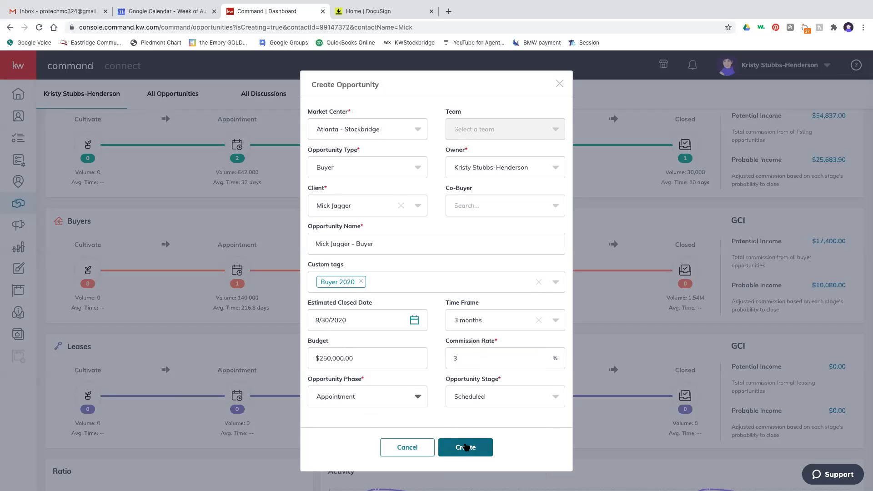
click(476, 447)
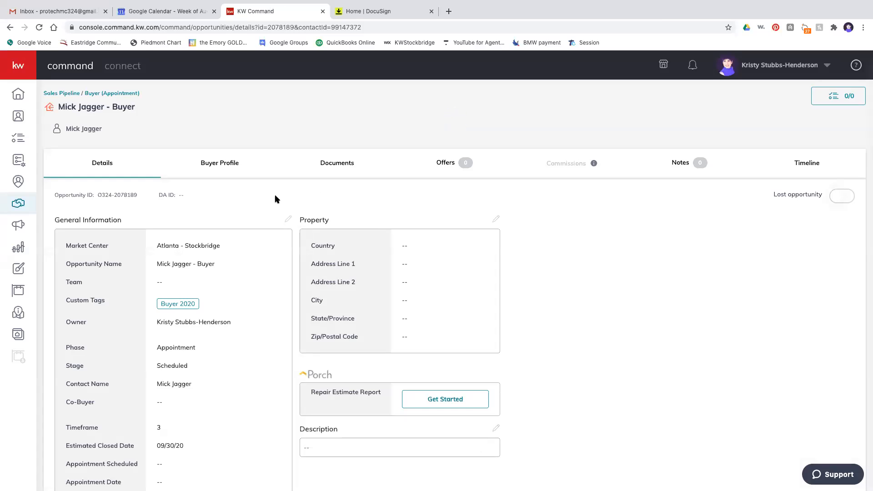
- Scroll through General Information to check the $7,500.00 commission, 3-month timeframe and Buyer 2020 tag
scroll(275, 198, down, 3)
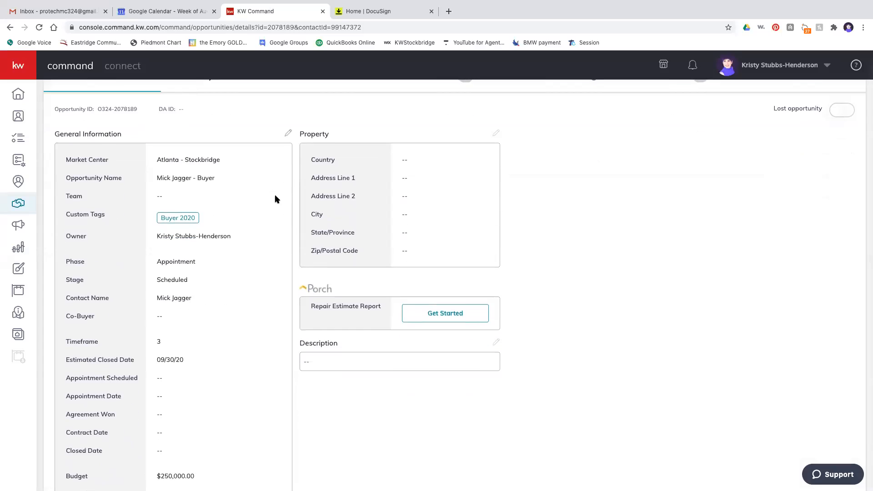
scroll(275, 198, down, 1)
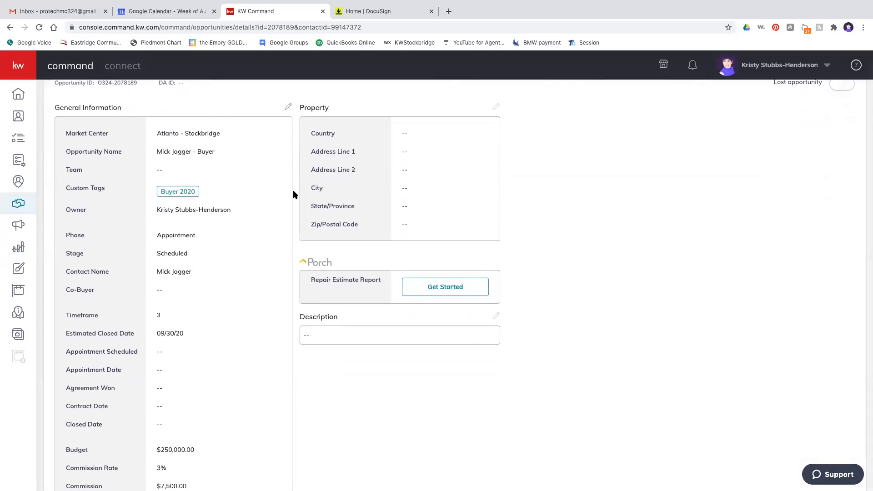
scroll(344, 189, down, 2)
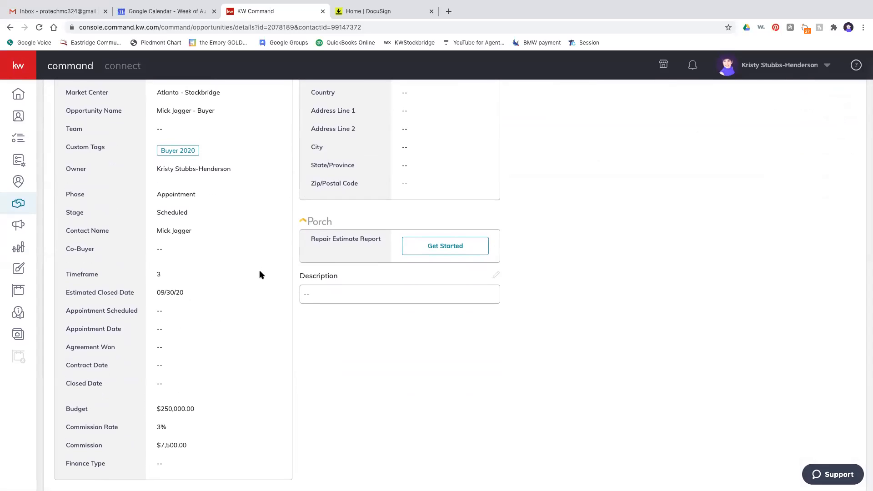
scroll(256, 268, up, 2)
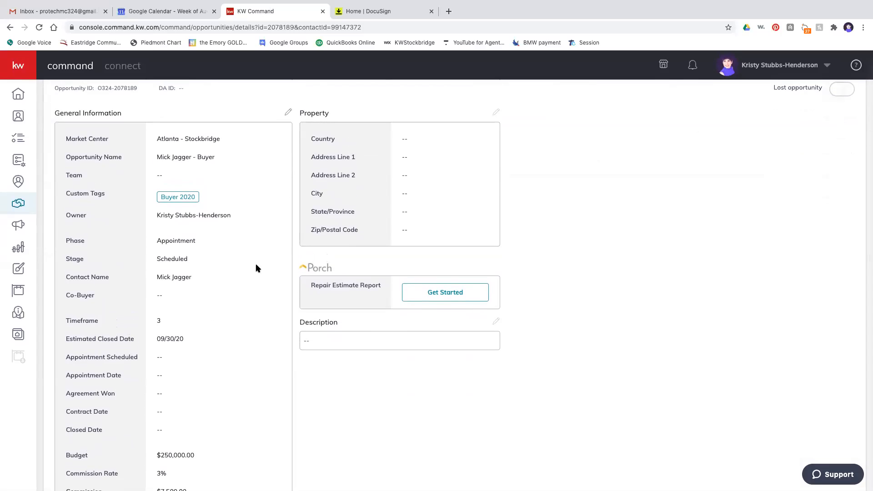
scroll(256, 268, down, 2)
scroll(256, 269, up, 2)
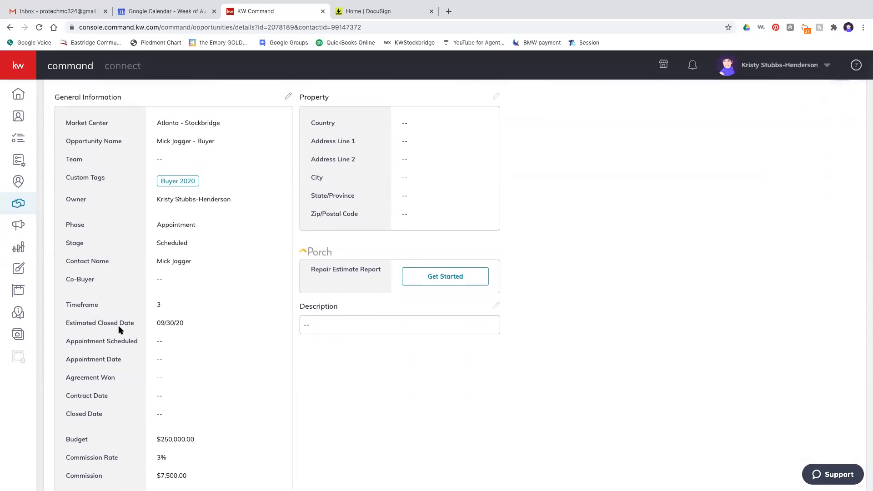
scroll(119, 328, down, 1)
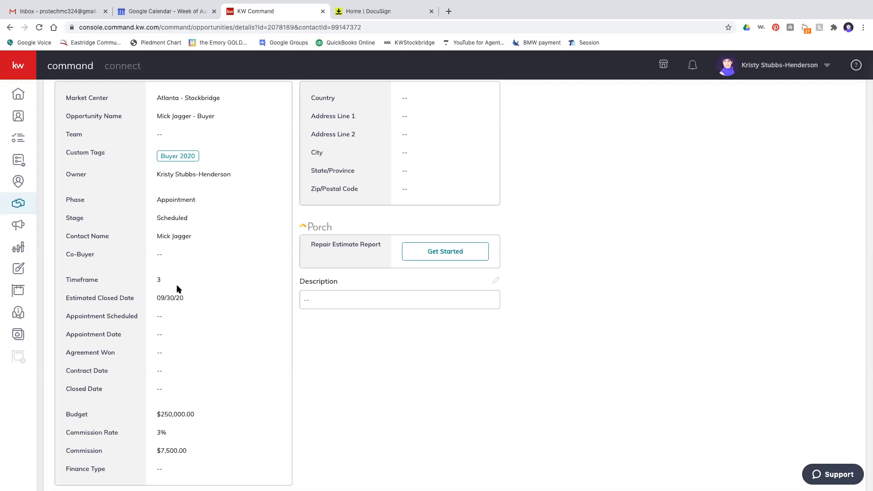
scroll(182, 289, up, 5)
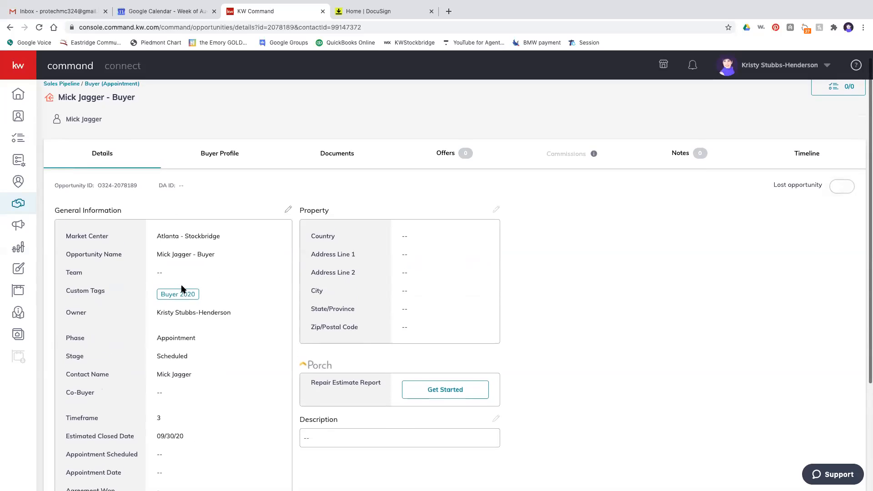
- Set appointment scheduled 8/11/2020, appointment date 8/13/2020 and agreement won 8/11/2020, then save
click(289, 211)
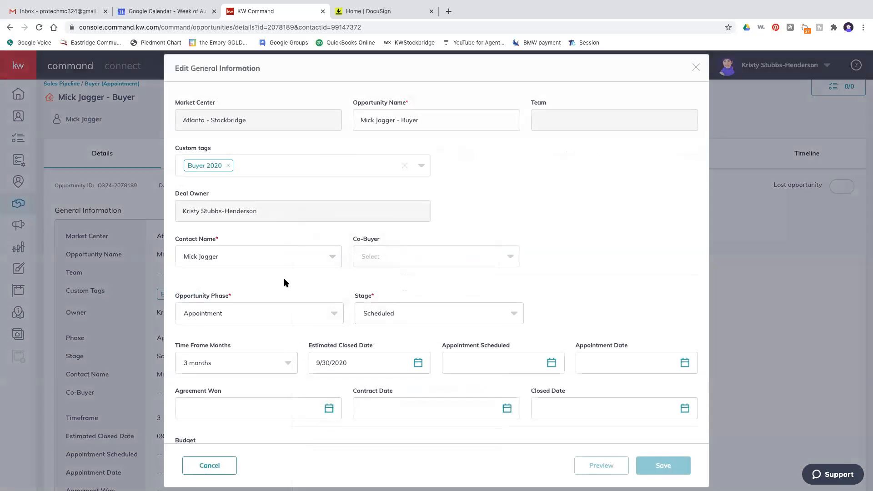
scroll(296, 321, down, 2)
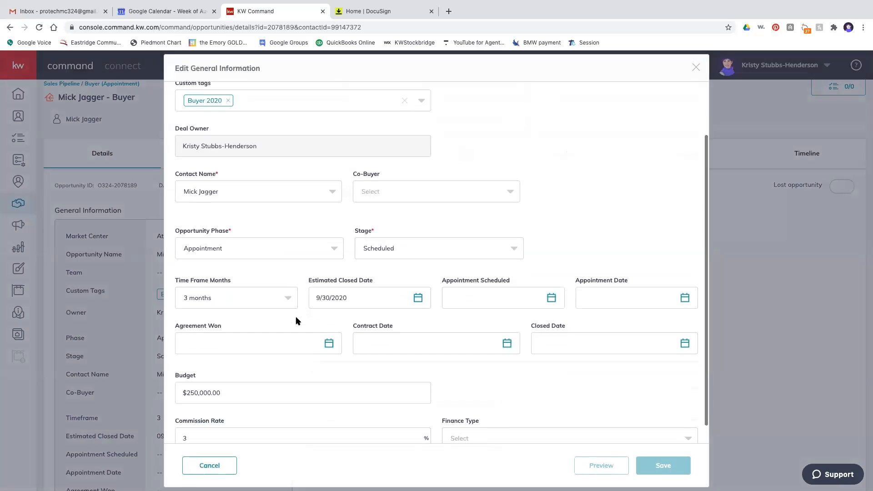
click(482, 295)
click(498, 393)
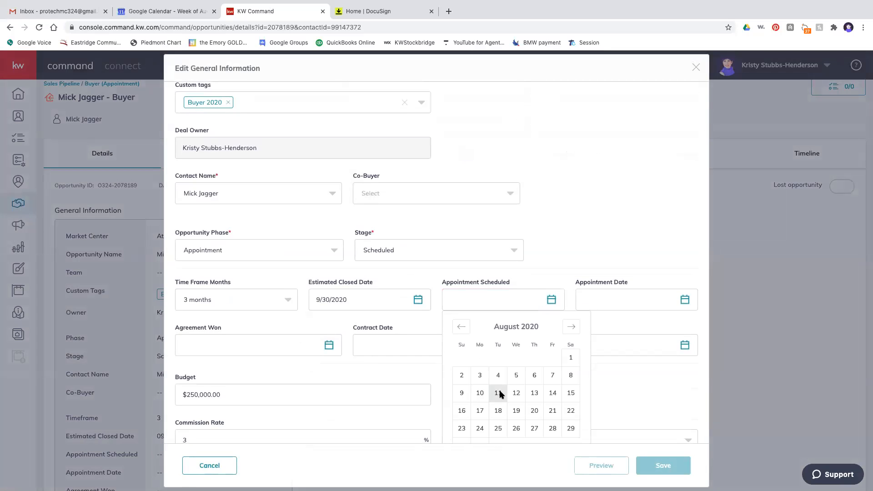
click(604, 300)
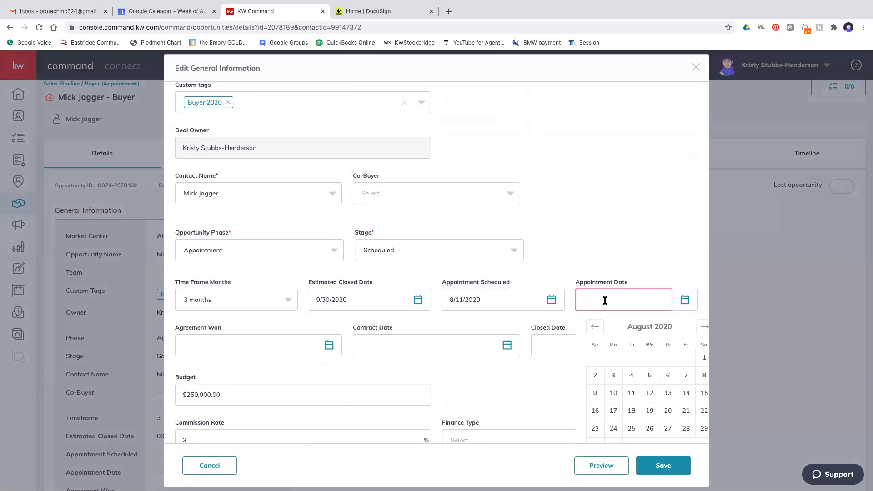
click(667, 394)
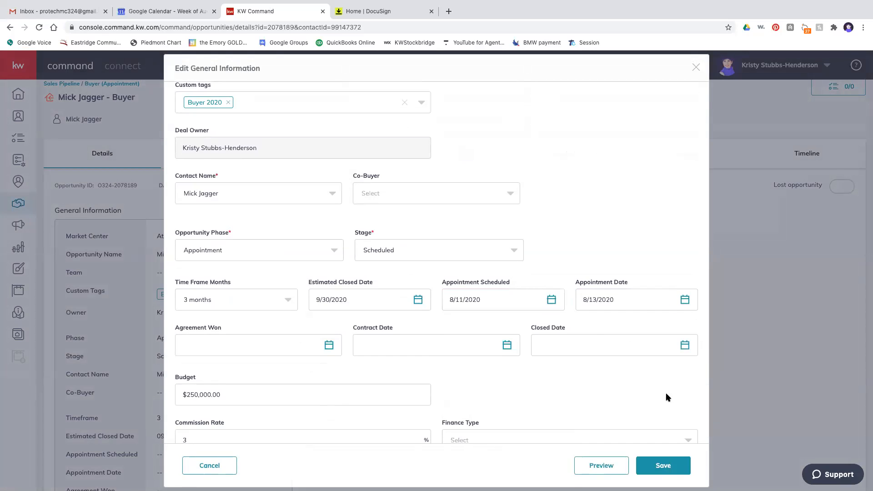
click(277, 348)
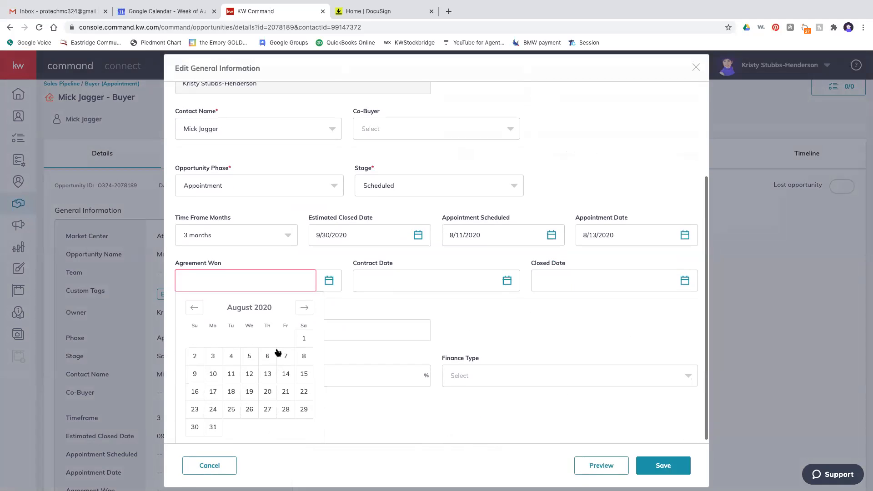
click(232, 374)
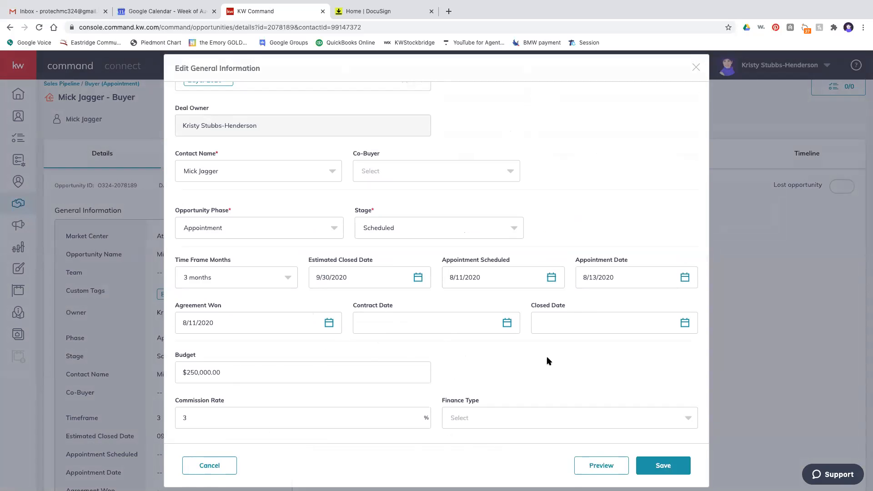
click(667, 466)
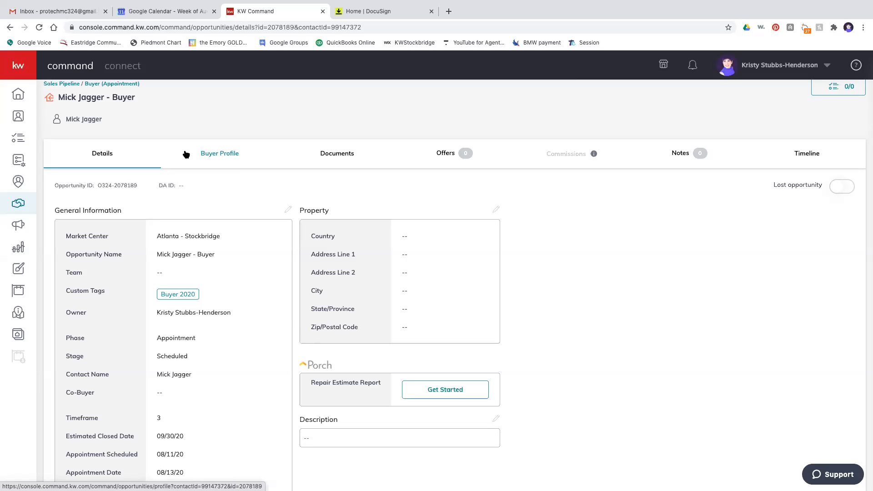
- View the Buyer Profile tab, then switch to the Documents checklist
click(220, 154)
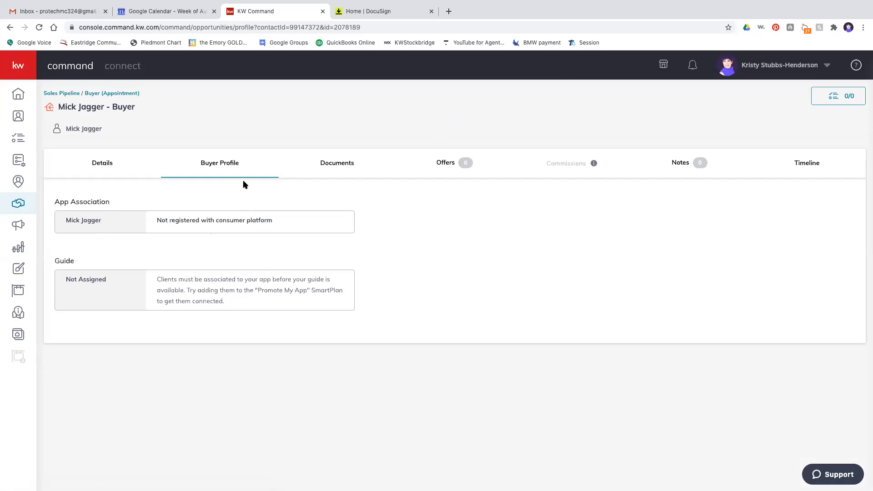
click(324, 165)
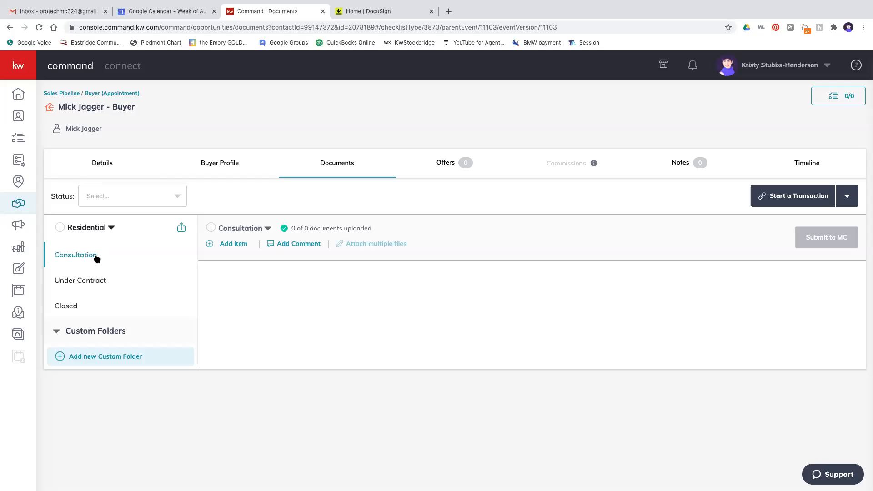
- Browse the Under Contract, Closed and Consultation folders, then scroll through Under Contract's 17 documents
click(93, 282)
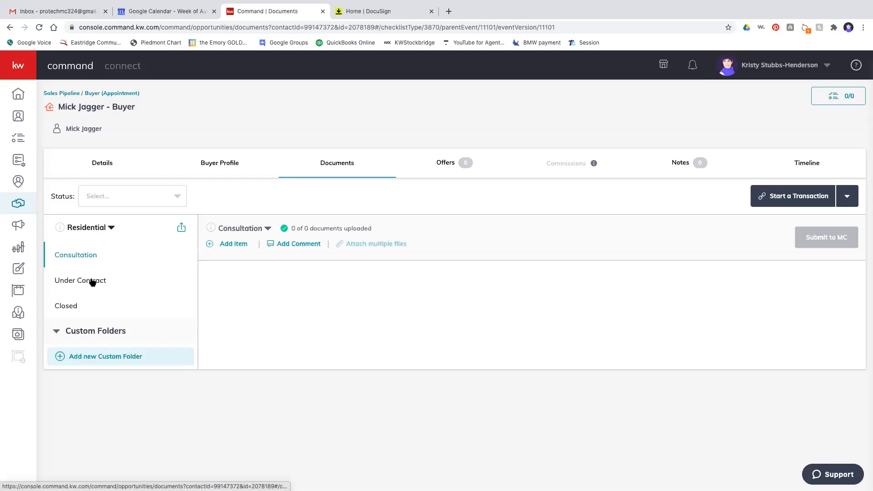
click(67, 308)
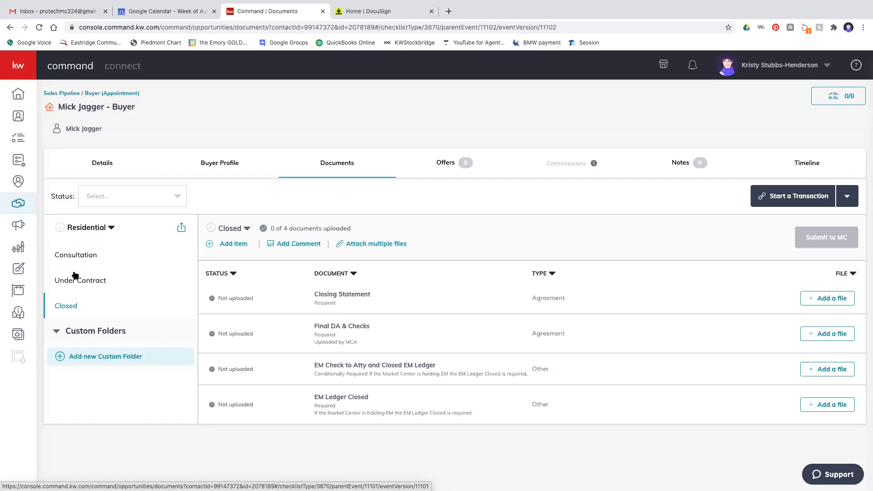
click(75, 255)
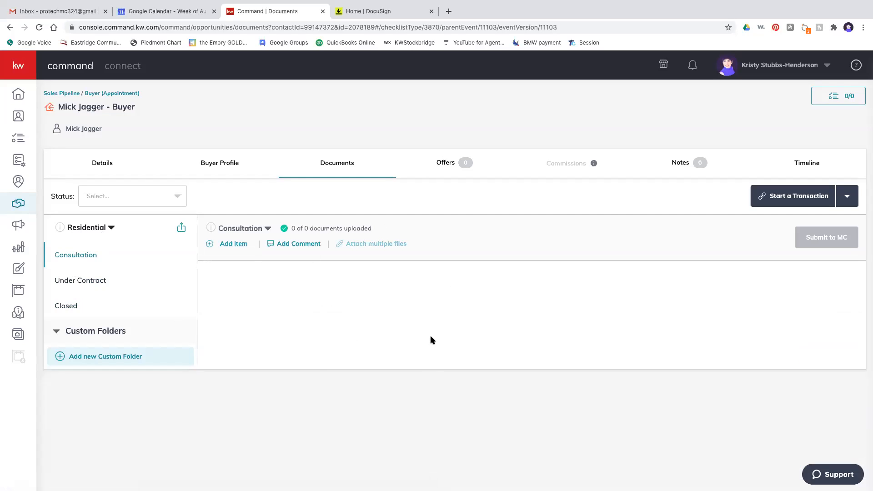
click(71, 282)
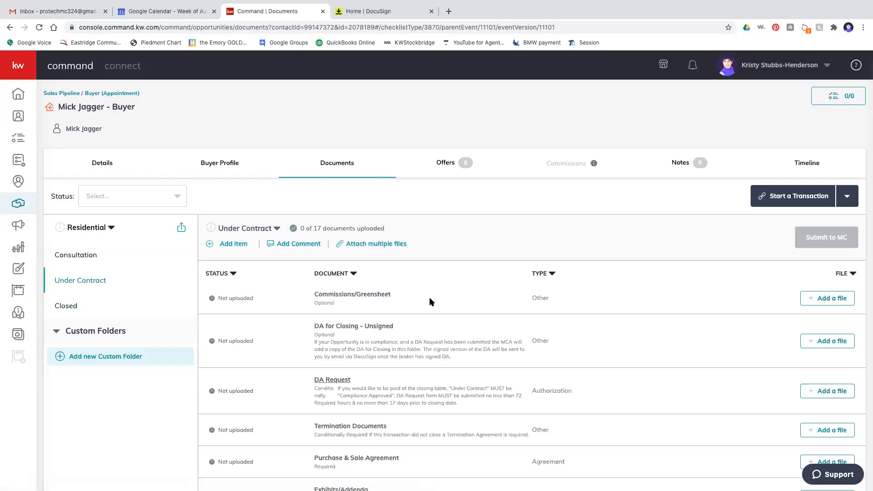
scroll(431, 302, down, 1)
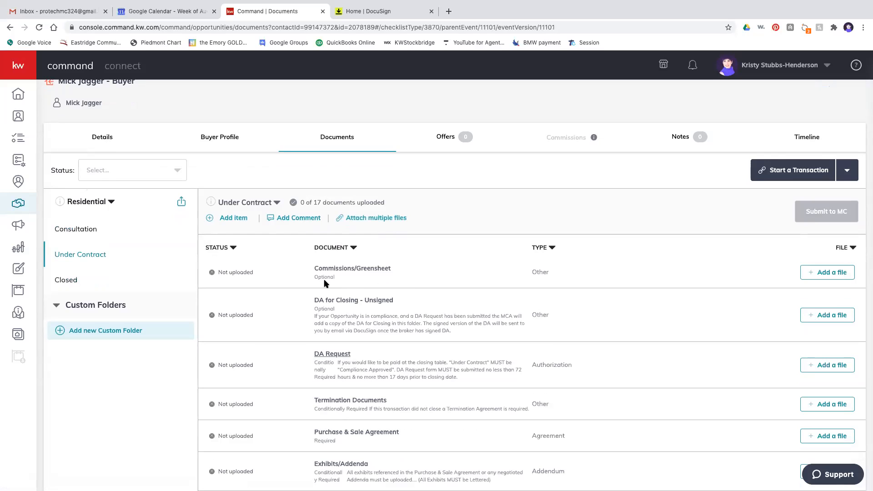
scroll(324, 284, down, 3)
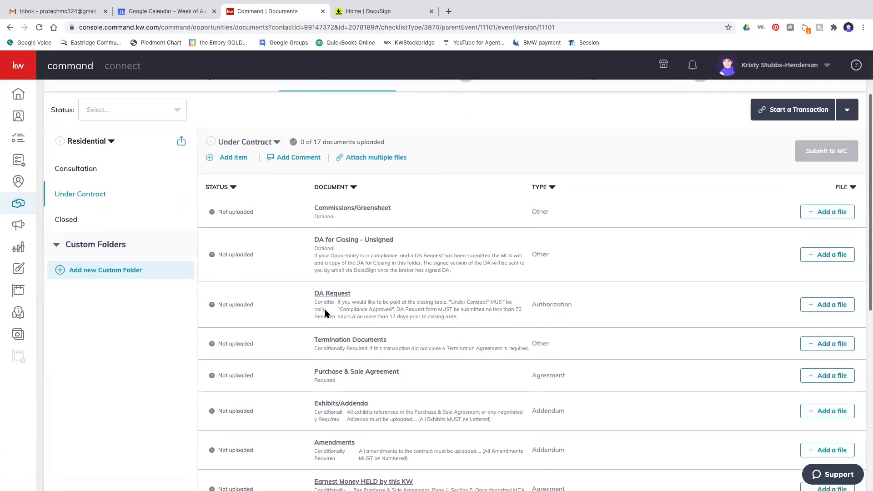
scroll(325, 312, down, 3)
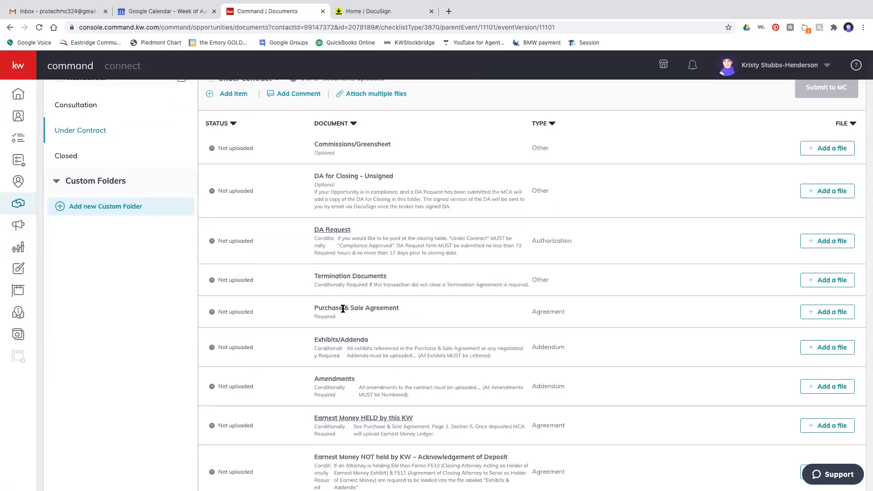
scroll(345, 309, down, 3)
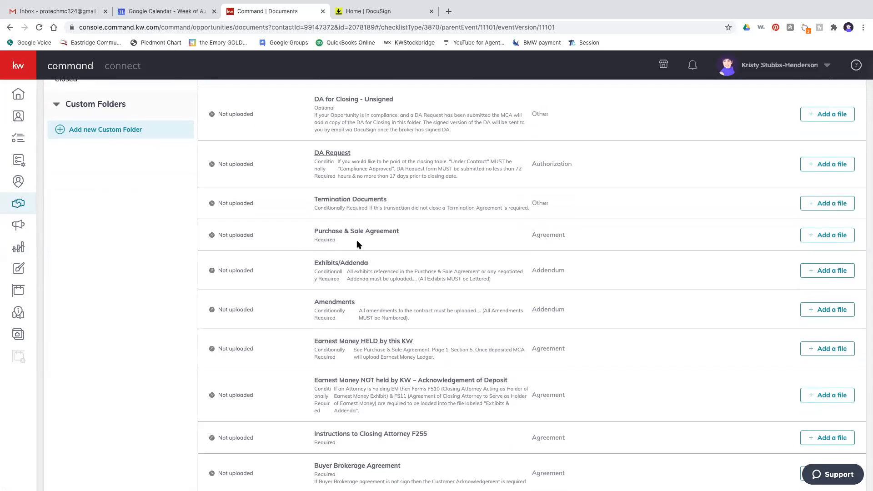
scroll(358, 246, up, 5)
scroll(363, 247, up, 1)
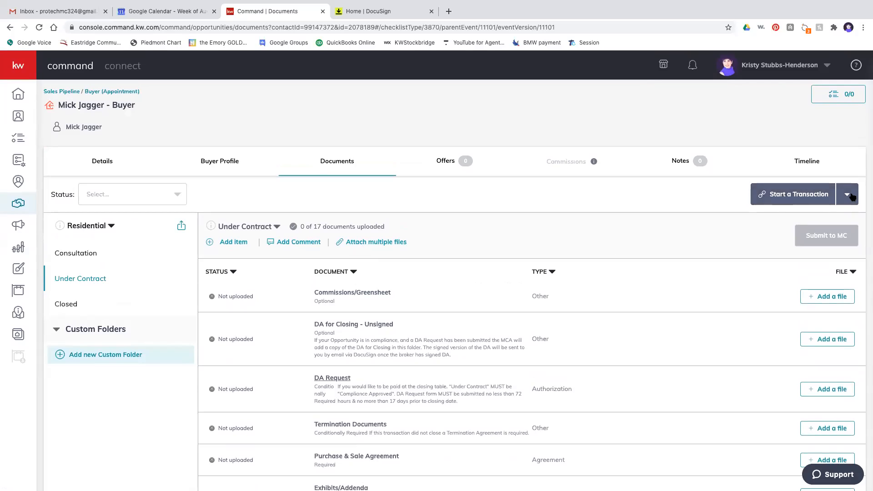
- Expand Start a Transaction to view the DocuSign and Dotloop options
click(848, 195)
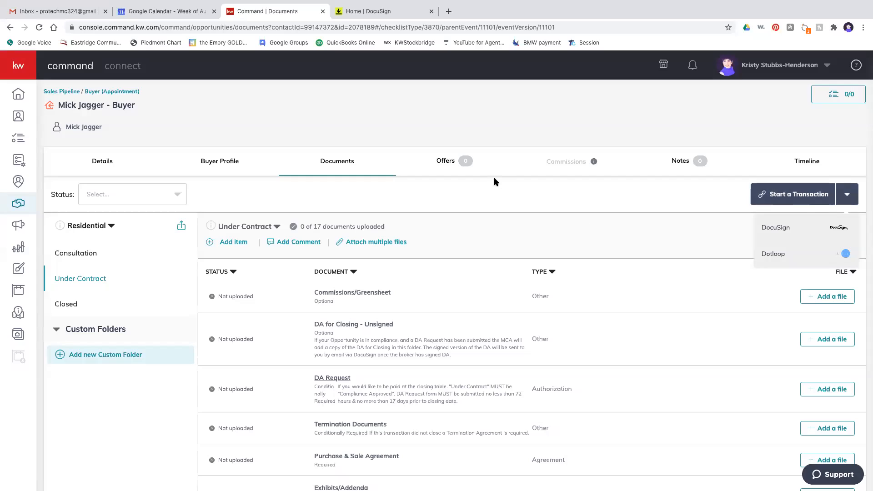
- Open a new blank Chrome tab beside the Documents tab
click(449, 13)
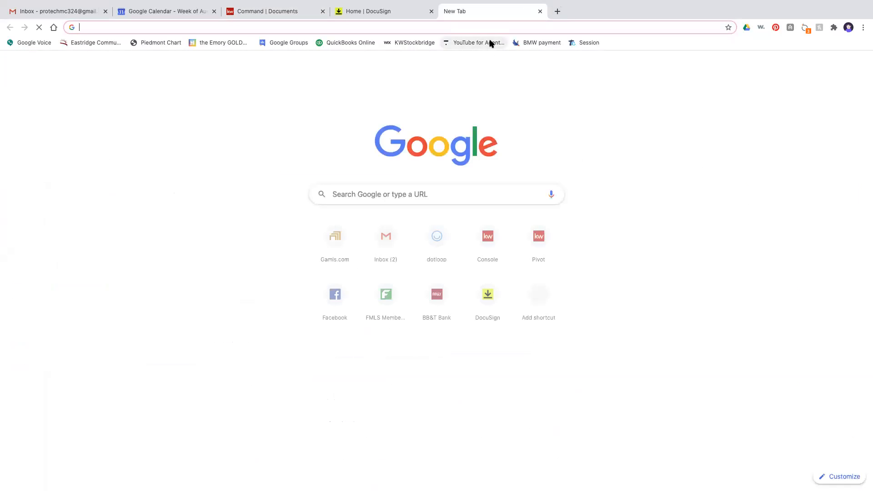
- Go to gamls.com and launch Transaction Desk from the Quick Access links
click(502, 27)
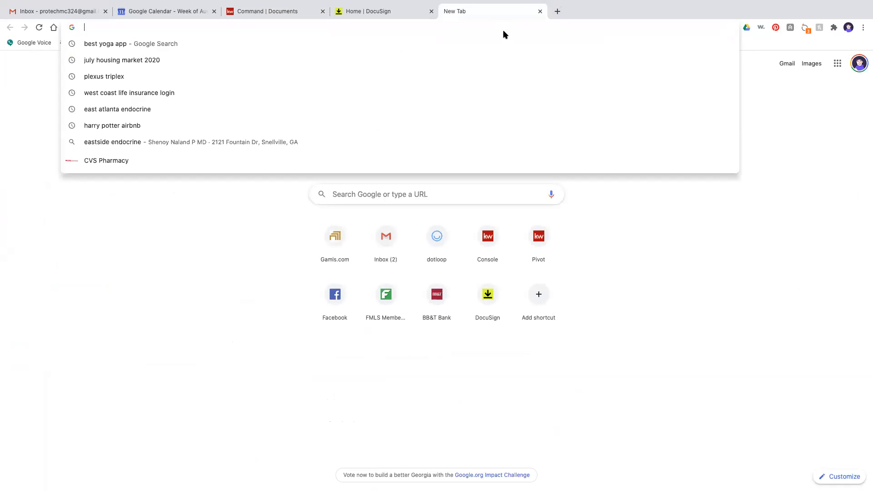
text(gamls.com)
key(Return)
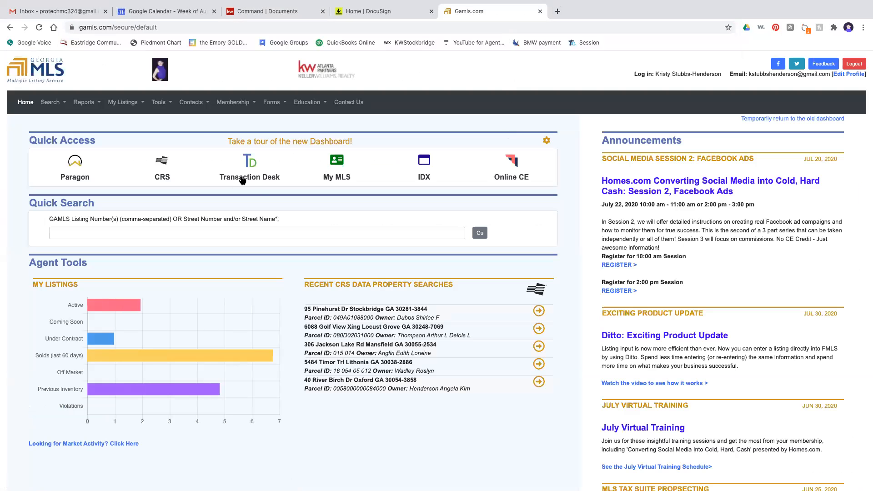
click(251, 179)
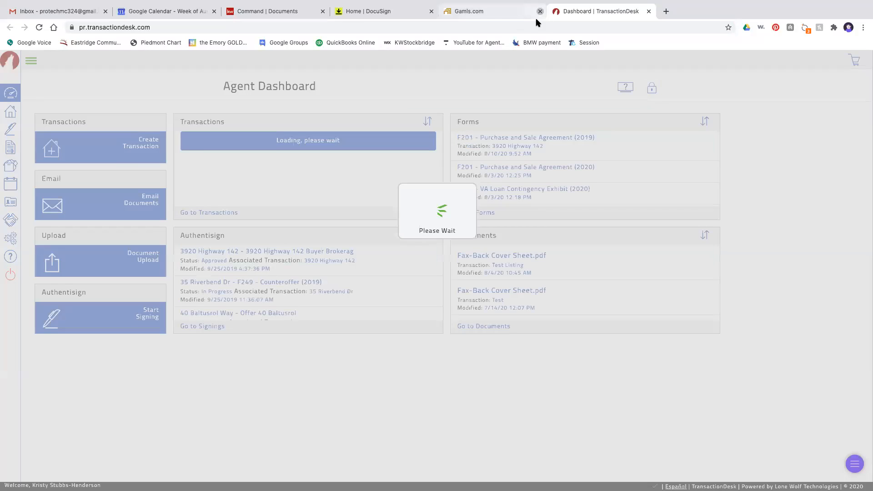
- Close the Gamls.com tab and switch back to the Command | Documents tab
click(539, 11)
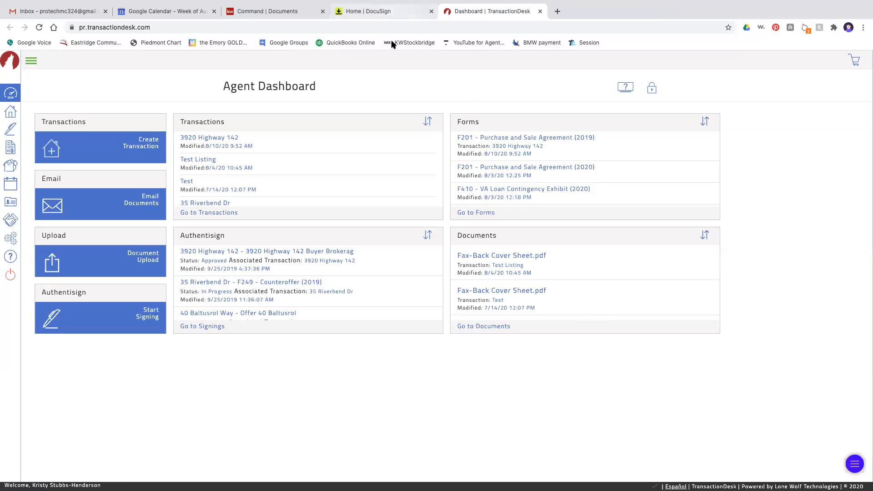
click(286, 8)
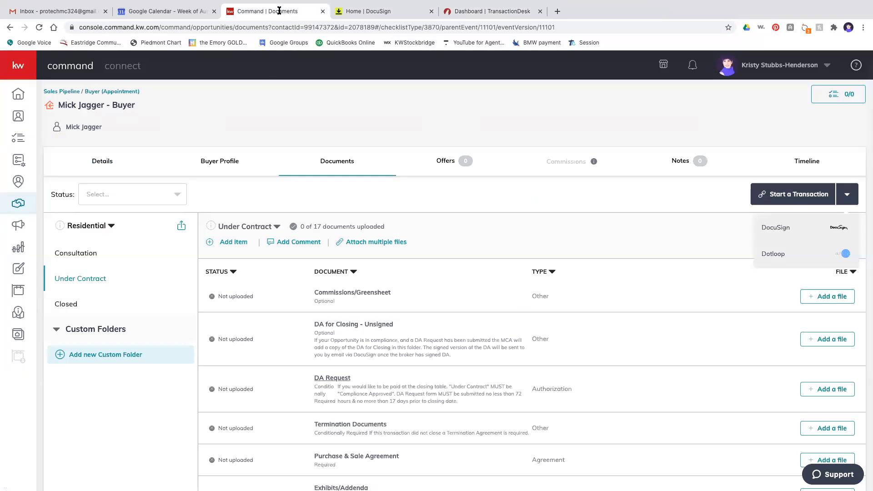
- Cancel attaching a file to Commissions/Greensheet, then start a DocuSign transaction instead
click(777, 291)
click(818, 296)
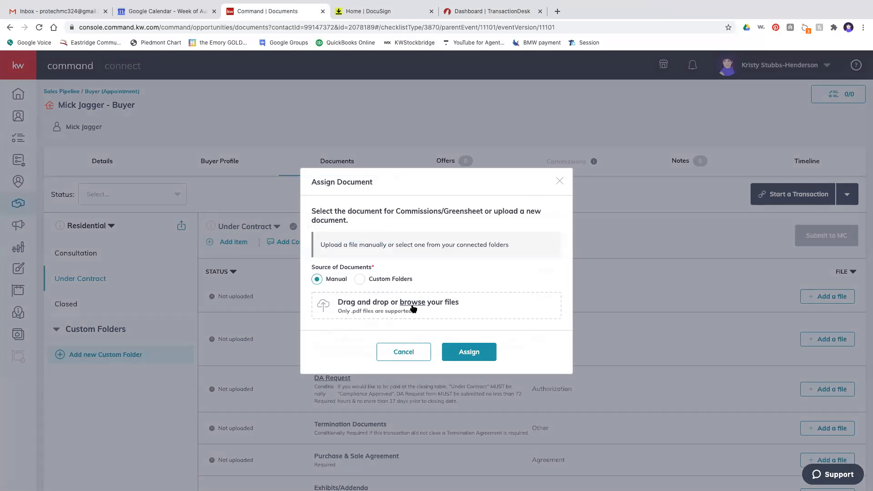
click(403, 351)
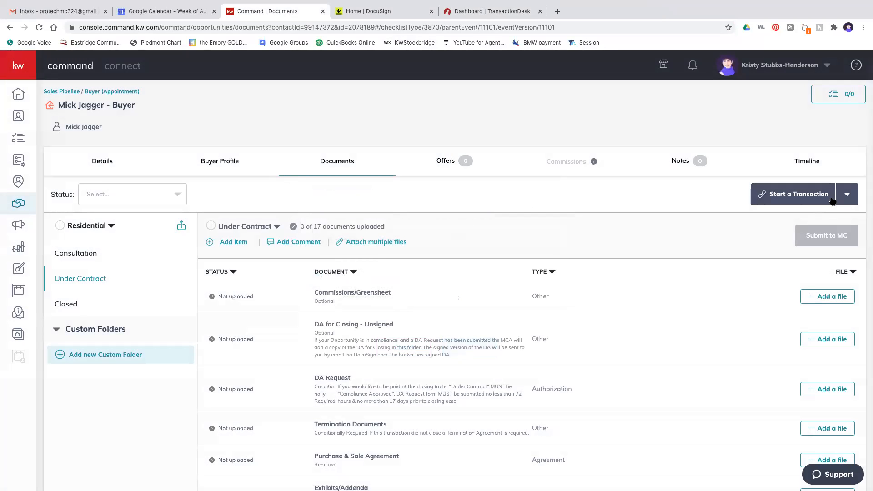
click(842, 197)
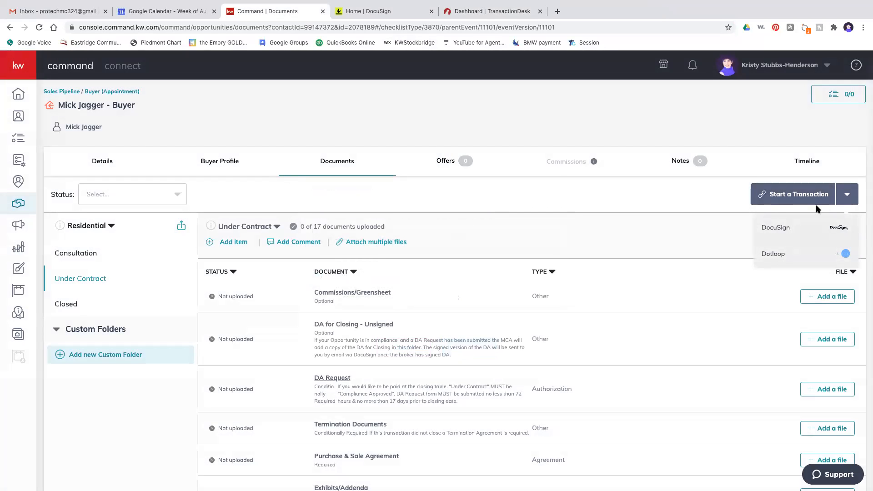
click(767, 230)
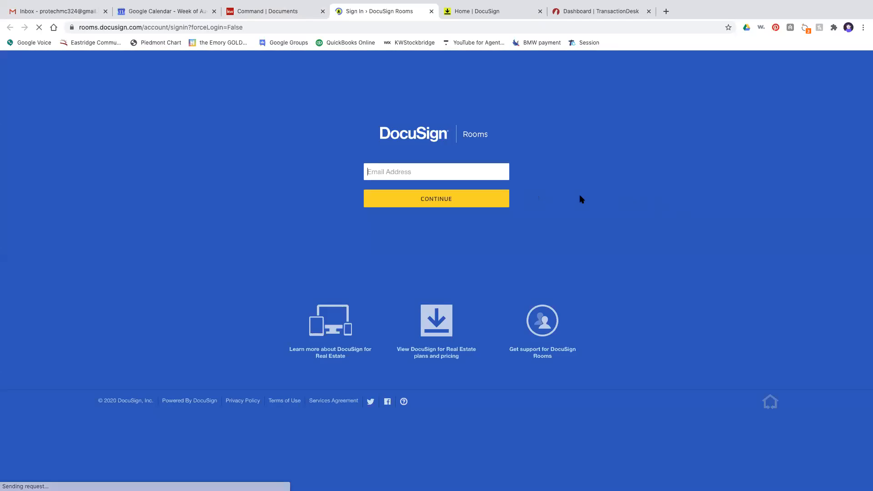
- Sign in to DocuSign Rooms with the saved e-mail address from autofill
text(k)
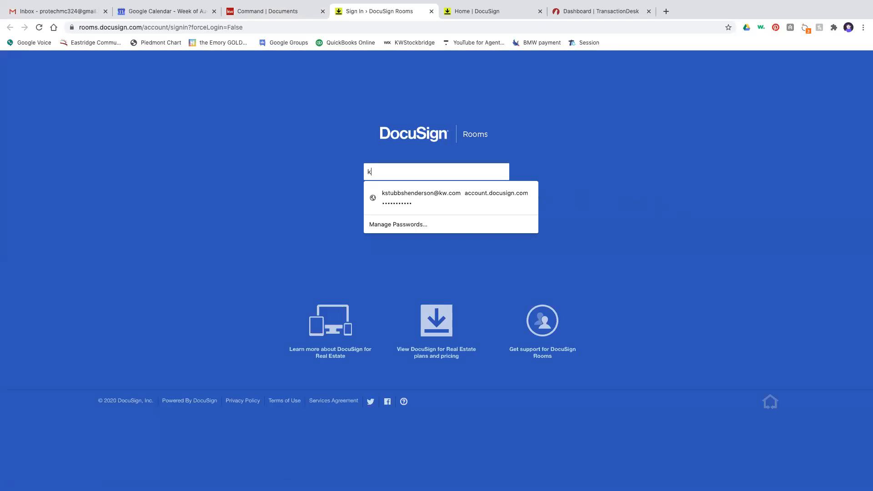
click(530, 200)
click(484, 200)
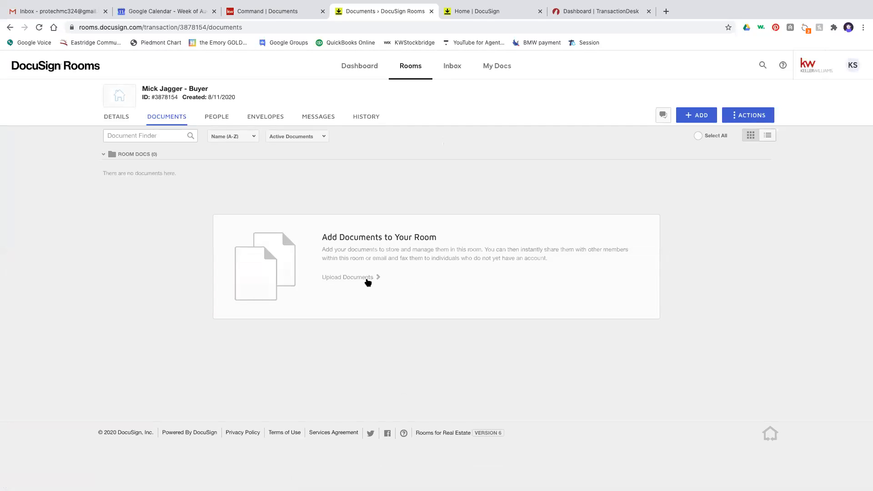
- Dismiss the Upload Documents file chooser and open the + ADD menu of document sources
click(363, 282)
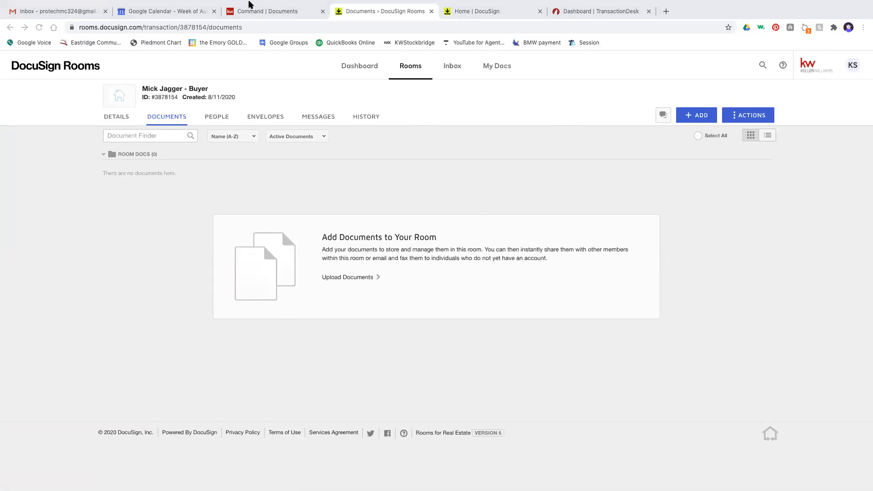
mouse_move(249, 1)
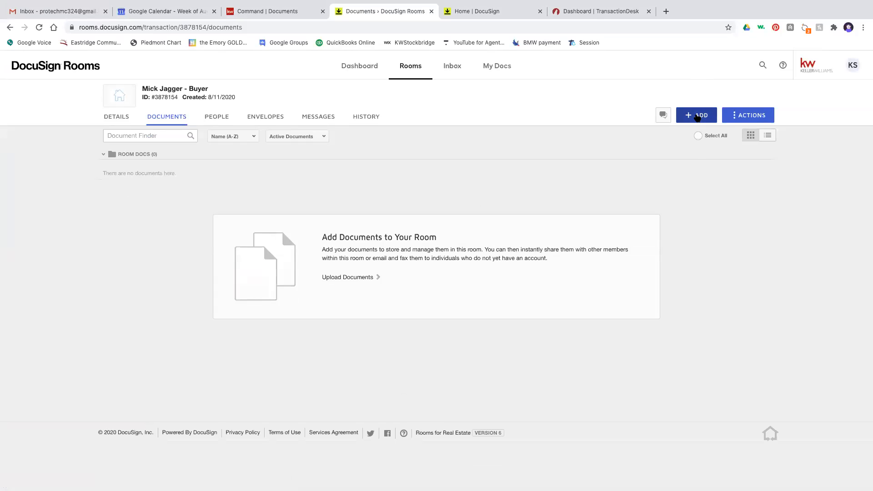
click(697, 117)
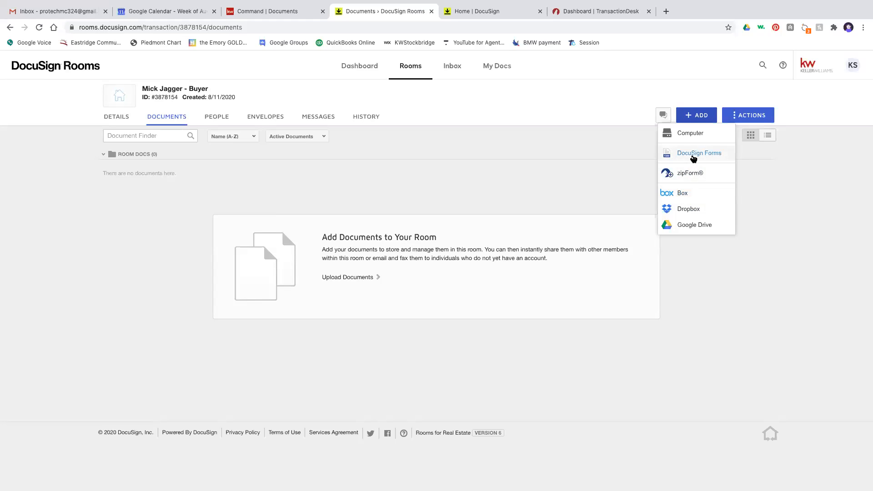
- Open Add DocuSign Forms and select the GAR - Georgia Association of Realtors library
click(693, 156)
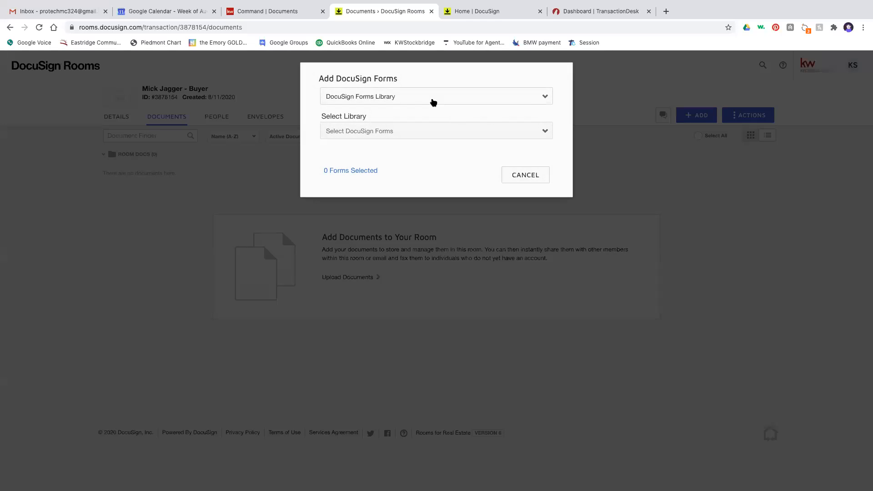
click(432, 102)
click(433, 101)
click(429, 135)
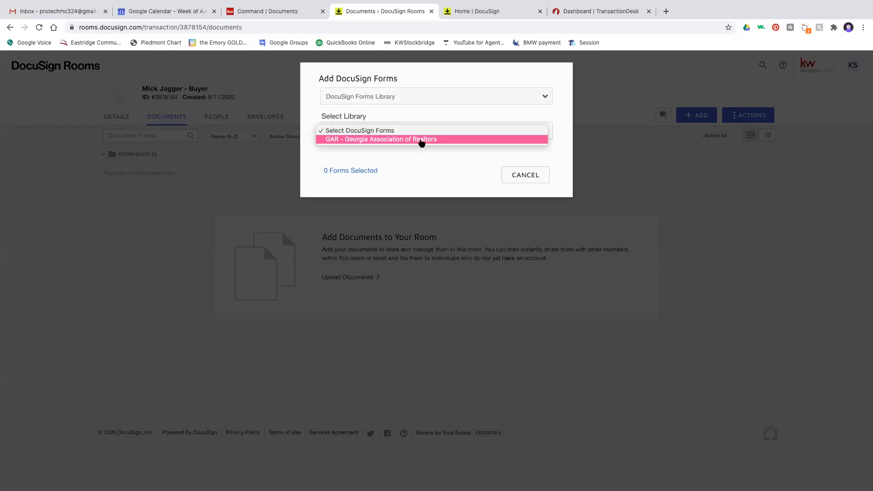
click(421, 140)
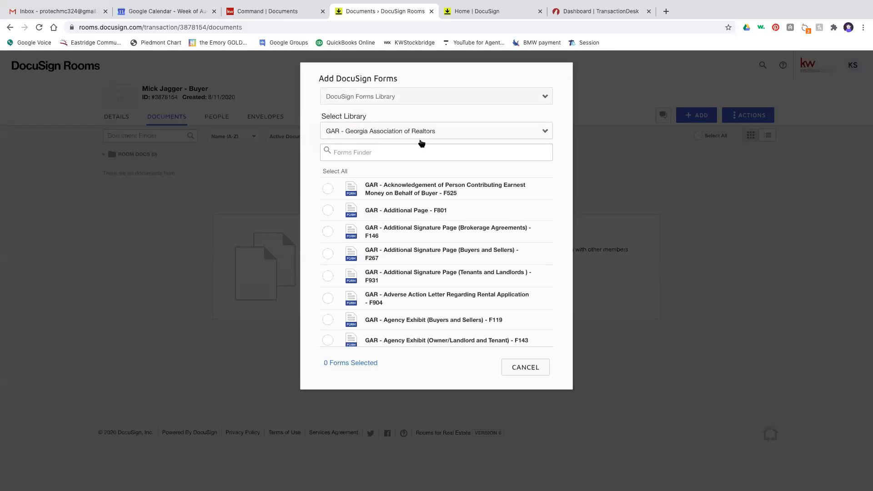
- Search 'buyer' and add the GAR - Exclusive Buyer Brokerage Agreement - F110 form
click(493, 148)
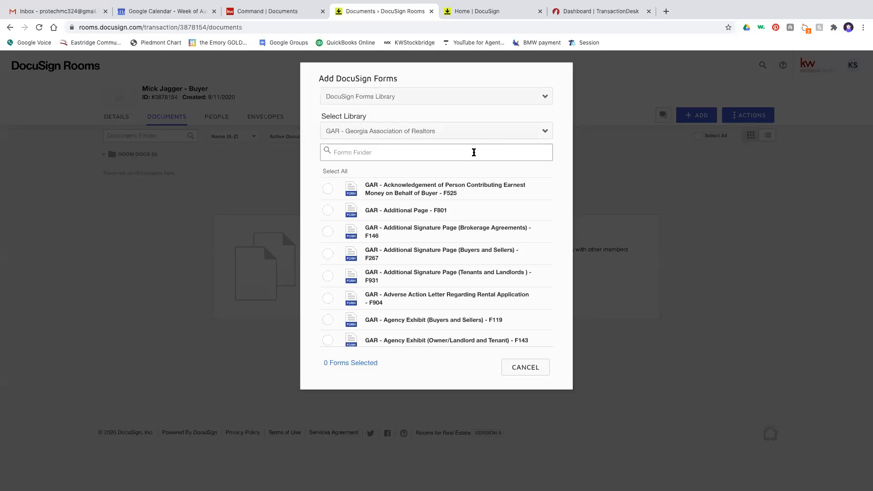
text(buyer b)
text(u)
key(BackSpace)
key(BackSpace)
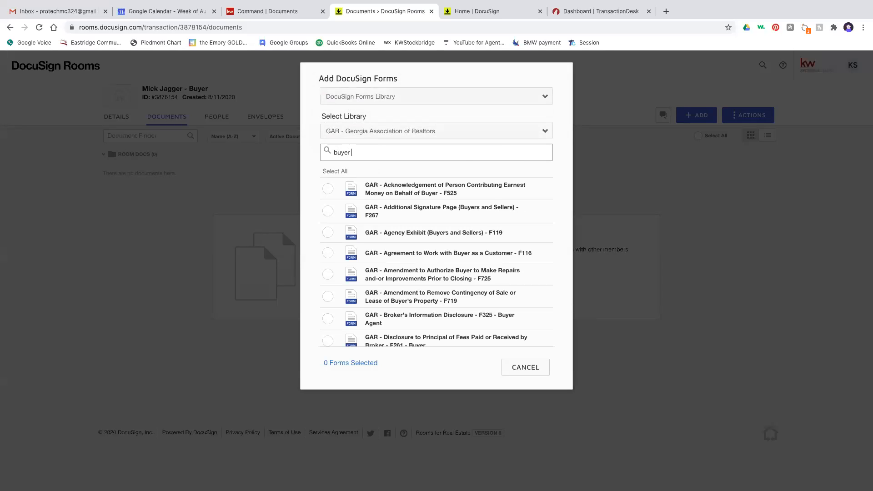
scroll(459, 214, down, 2)
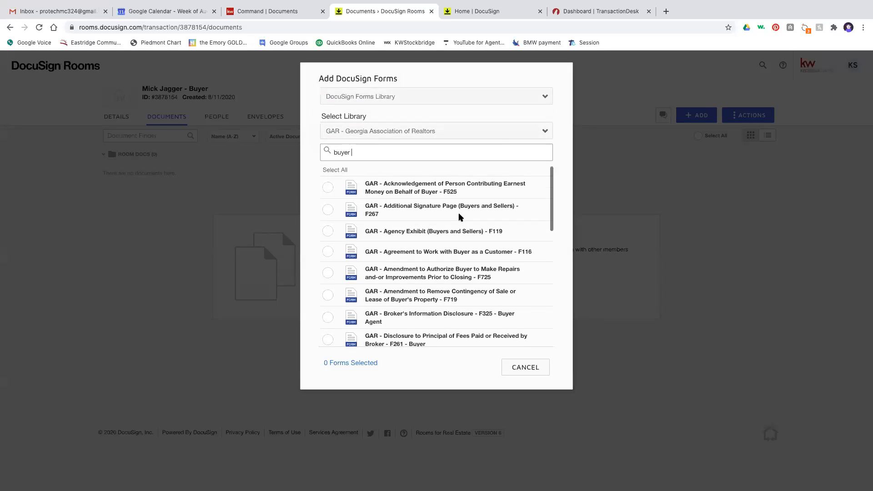
scroll(460, 216, down, 4)
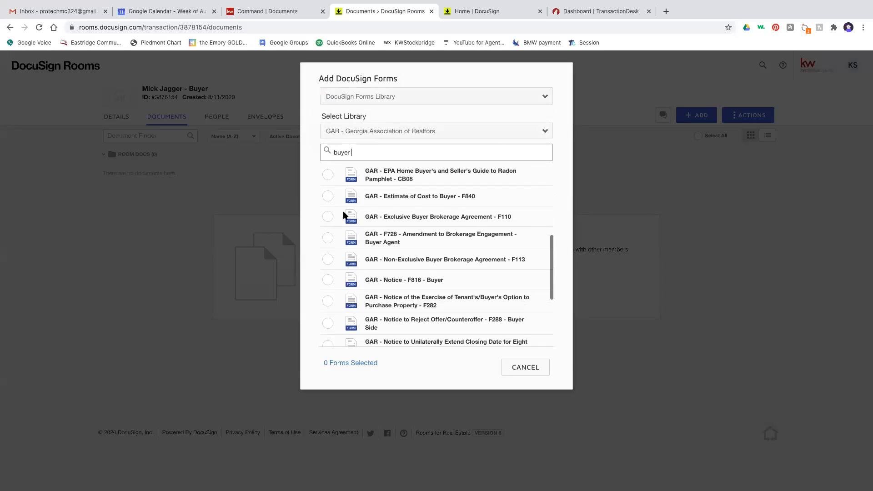
click(328, 217)
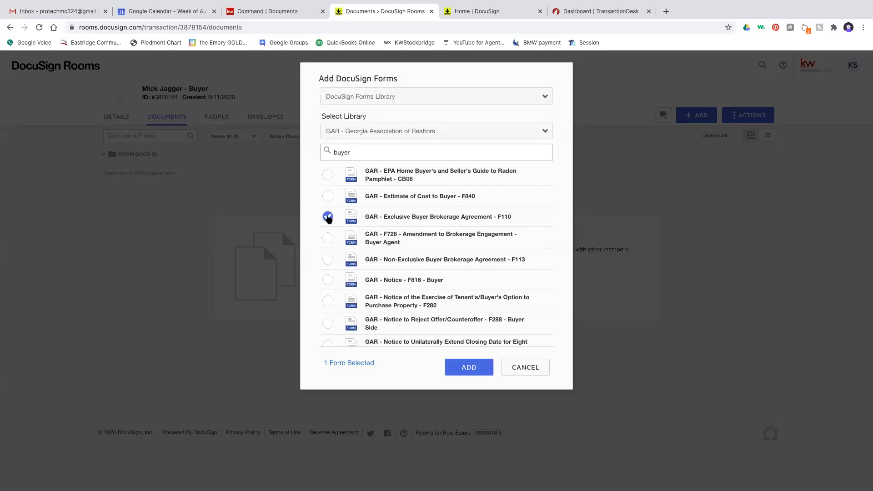
click(469, 369)
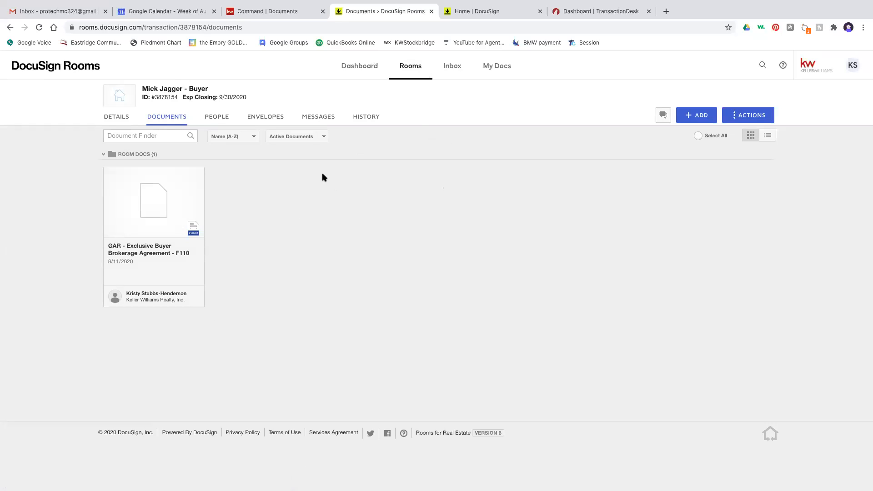
- Fill in the F110 agreement date and the 08/11/2020 to 10/31/2020 term
click(169, 208)
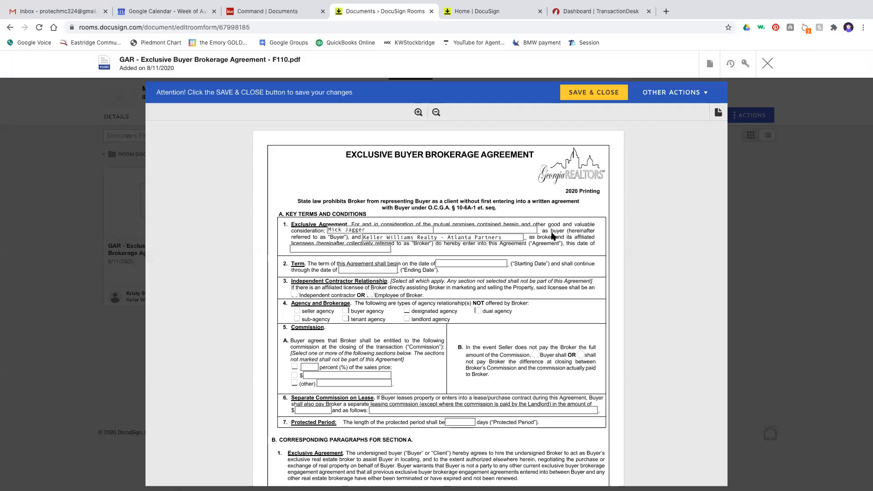
scroll(553, 235, down, 1)
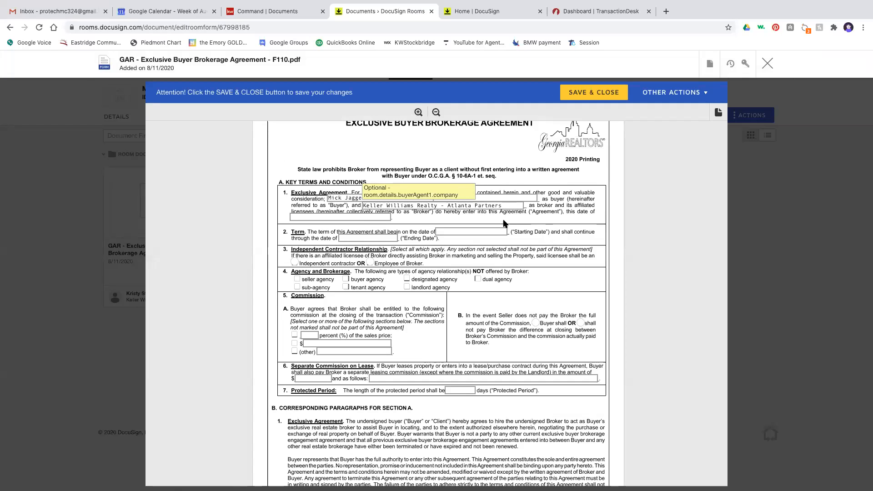
click(348, 216)
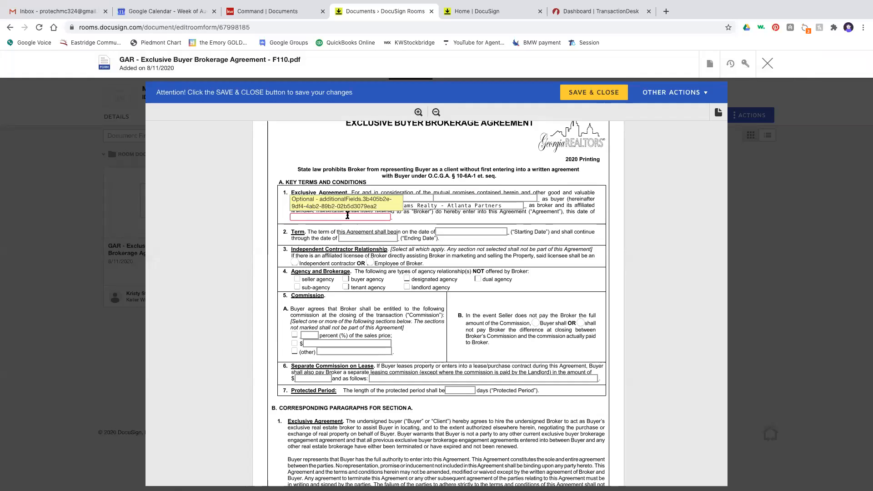
text(6)
text(8/11/20)
text(20)
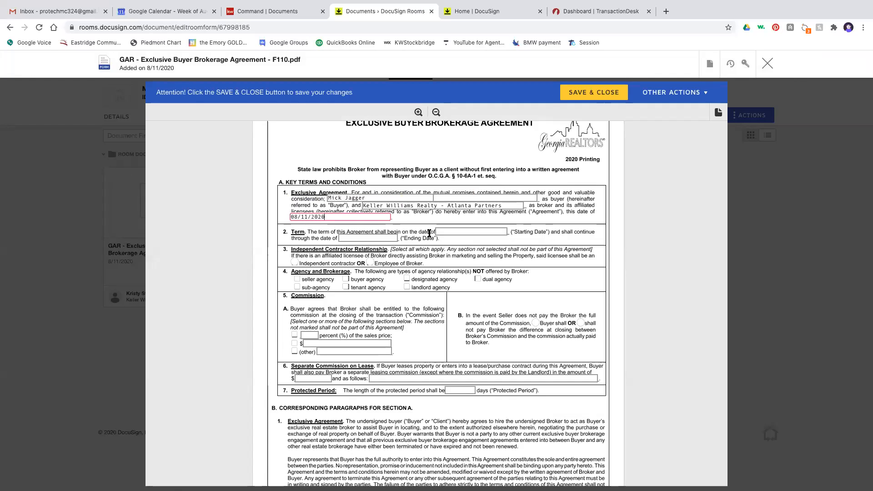
click(450, 234)
text(08)
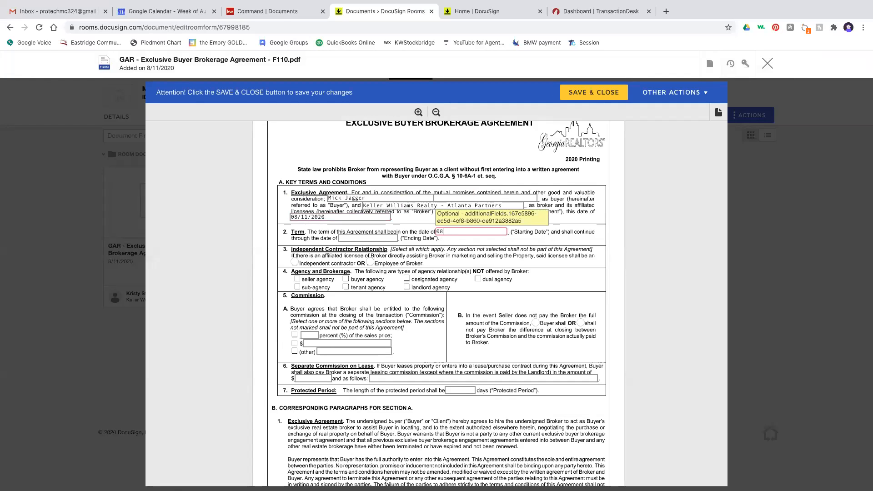
text(/11/2020)
key(Tab)
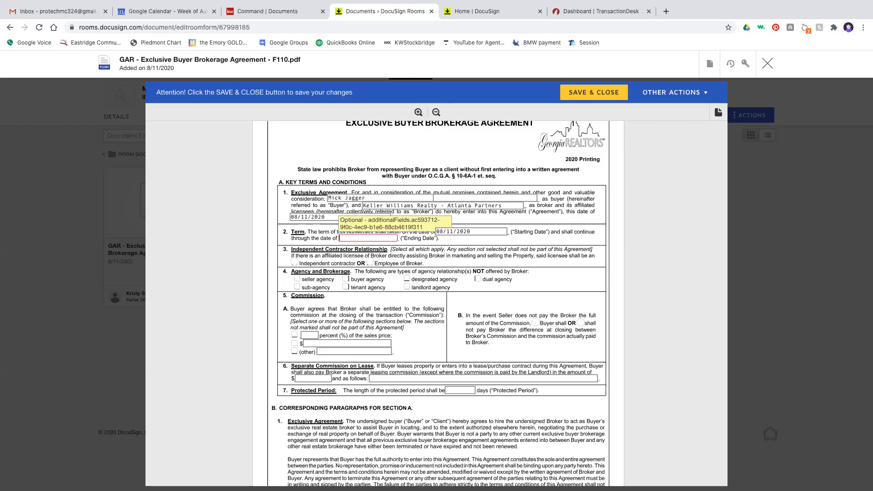
text(10/31/2020)
- Mark independent contractor, no dual agency, no sub-agency, and a 6% commission
click(295, 263)
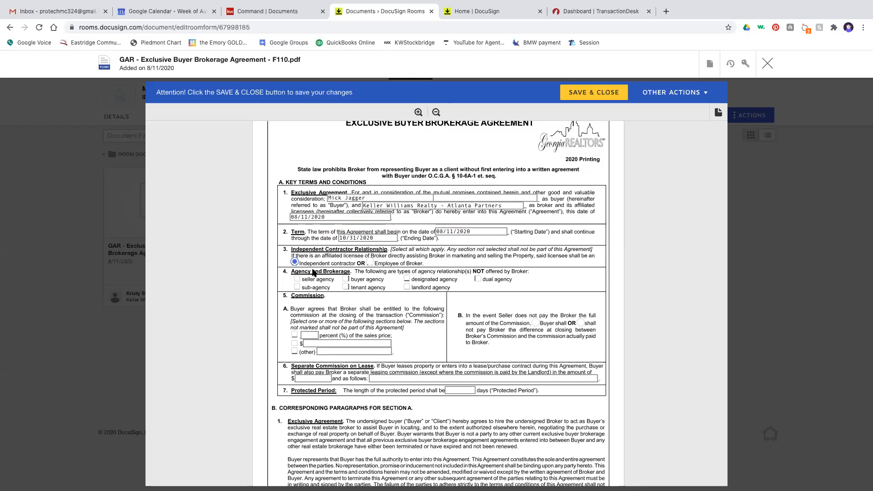
click(478, 278)
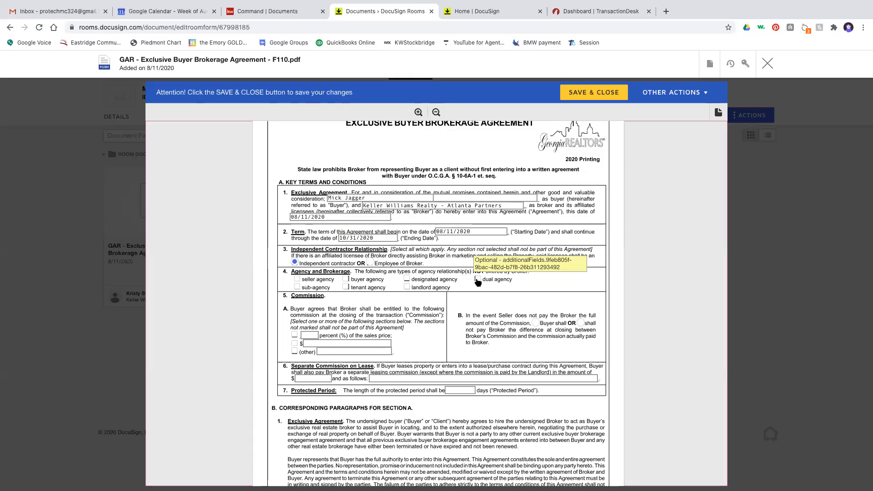
click(297, 287)
scroll(451, 311, down, 2)
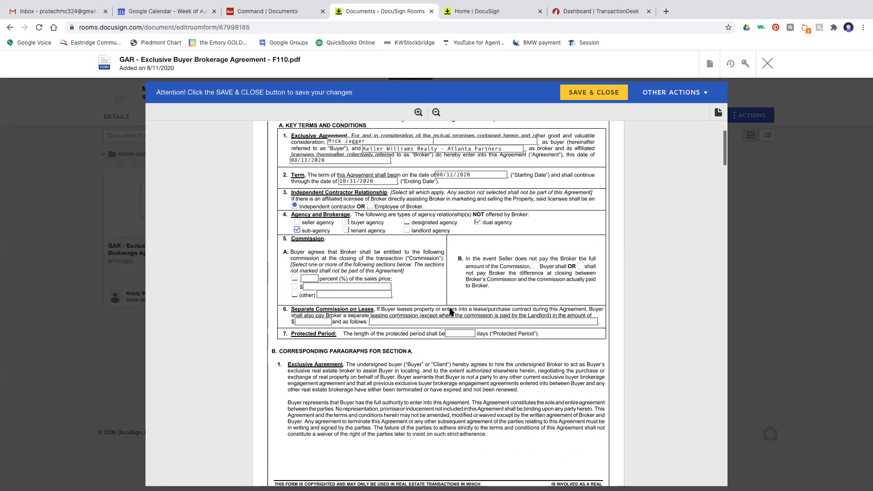
click(295, 272)
click(310, 272)
text(6)
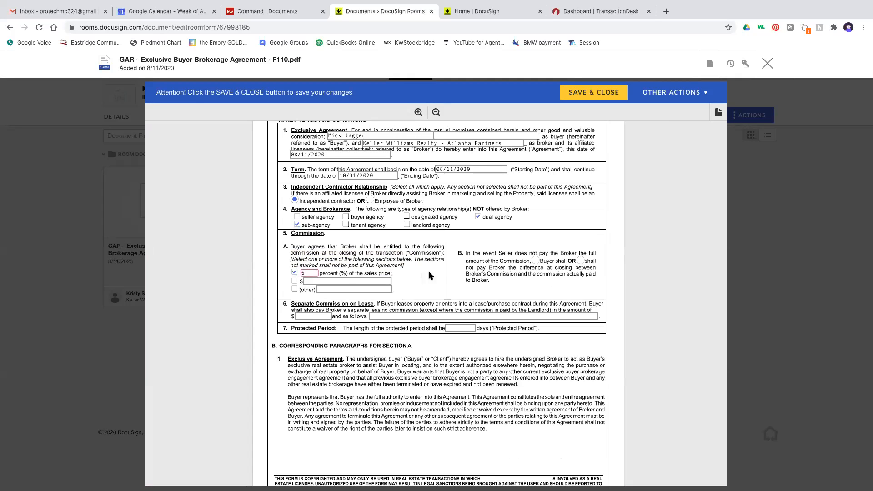
- Make Buyer cover shortfalls, set lease commission $0/NA, 15-day protected period, and save
click(535, 260)
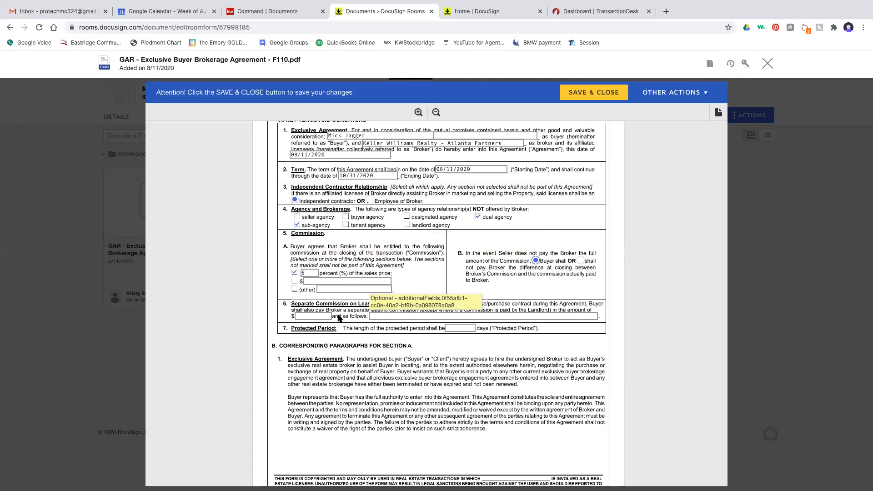
click(321, 316)
text(0)
click(403, 317)
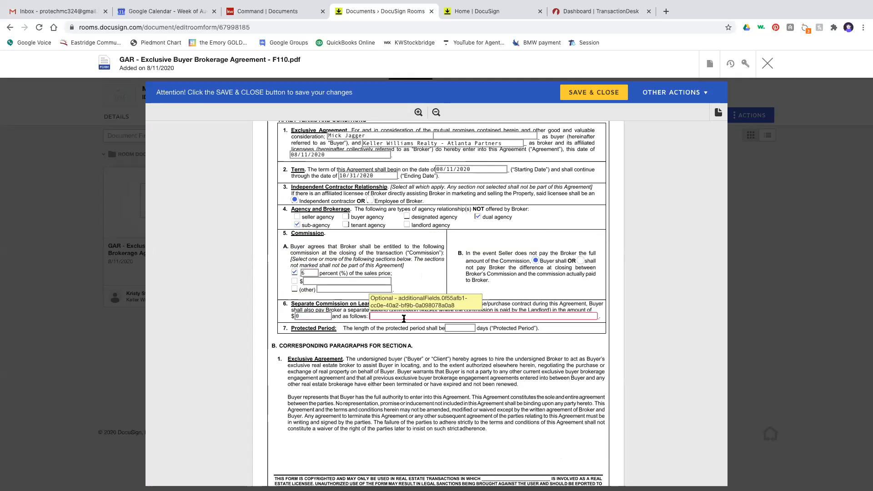
text(NA)
click(464, 327)
text(15)
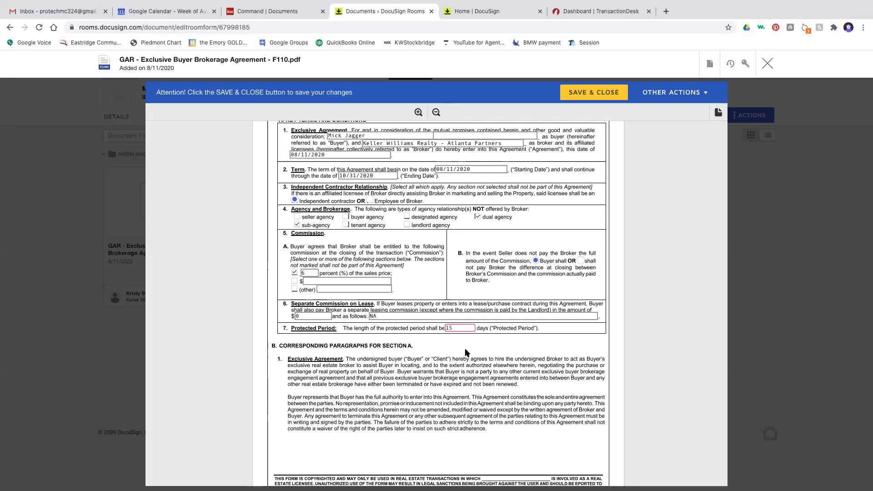
click(571, 94)
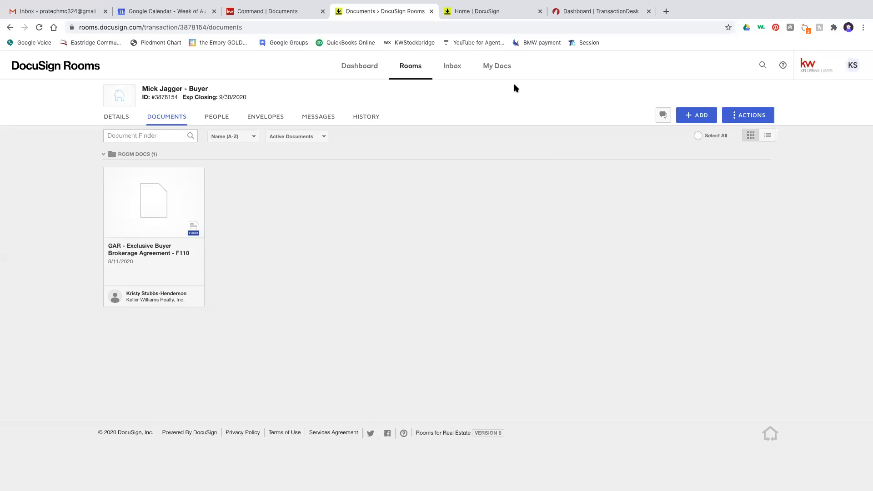
- Attach gar-exclusive-buyer-brokerage-agreement-f110.pdf from DocuSign to the Buyer Brokerage Agreement item
click(540, 11)
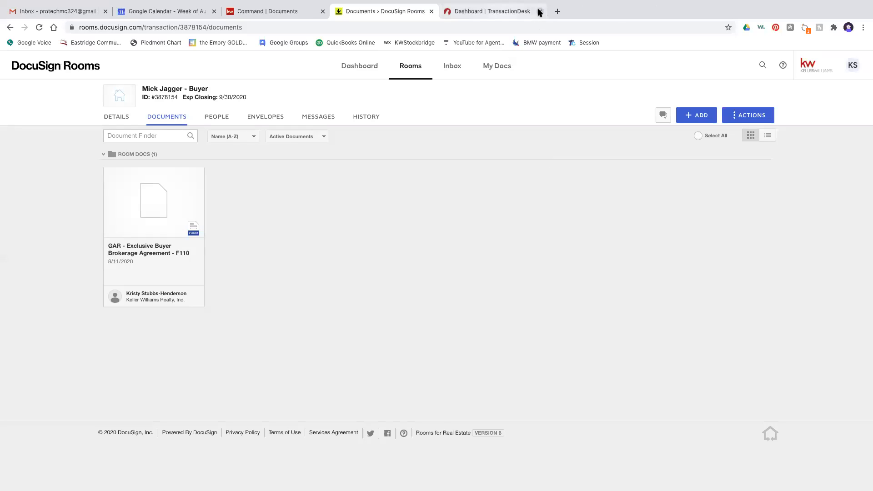
click(268, 11)
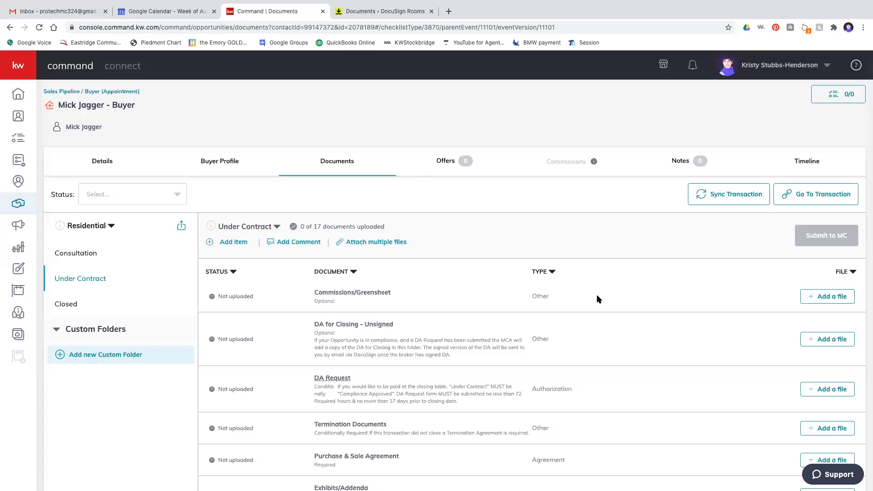
scroll(597, 298, down, 5)
scroll(597, 299, down, 5)
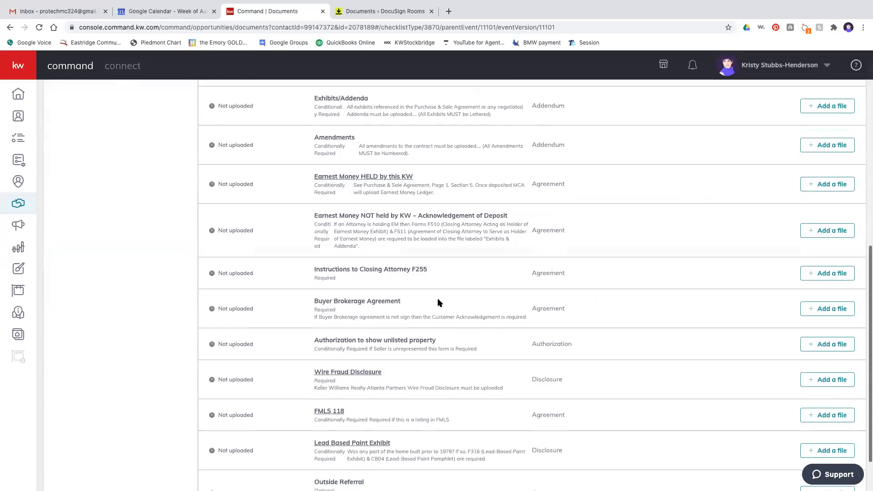
click(818, 311)
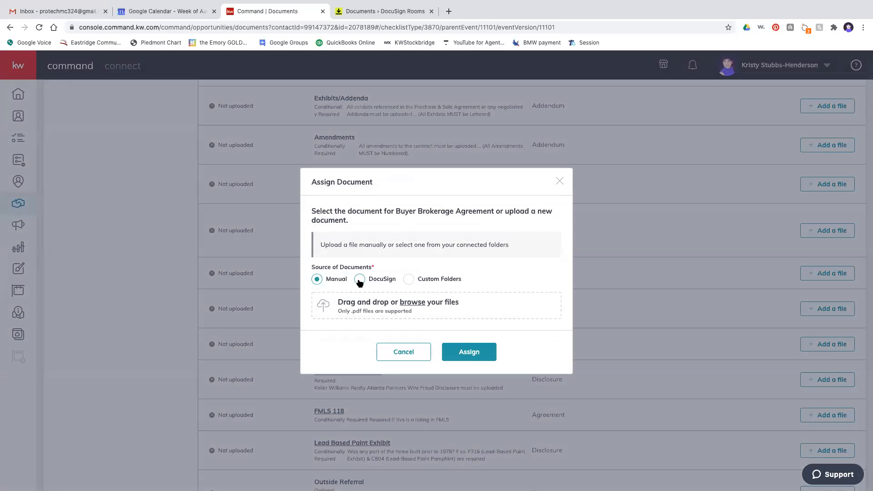
click(359, 280)
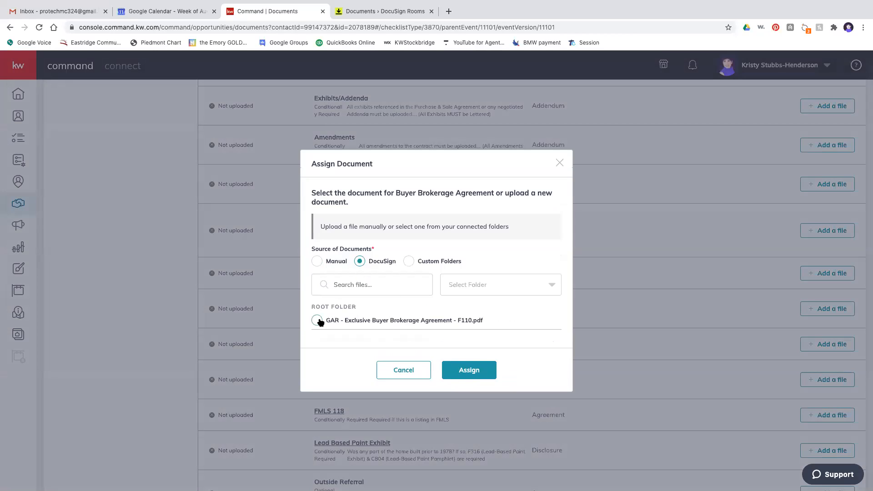
click(317, 320)
click(471, 372)
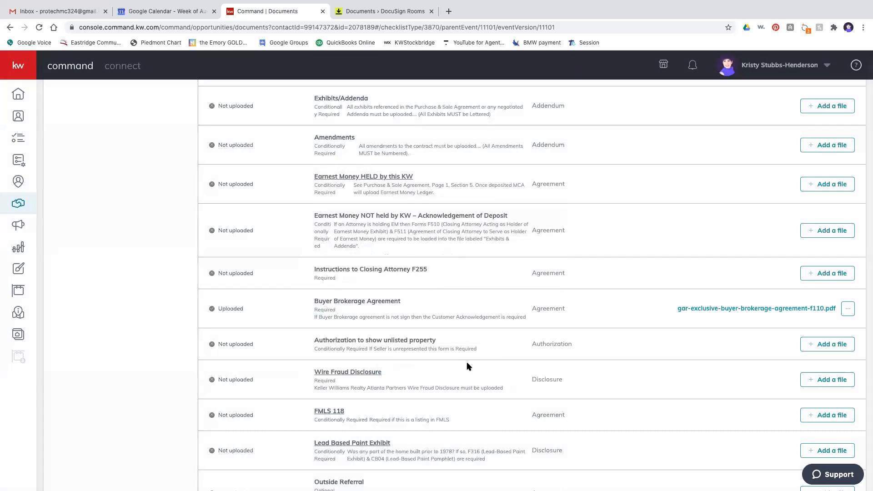
scroll(468, 364, up, 6)
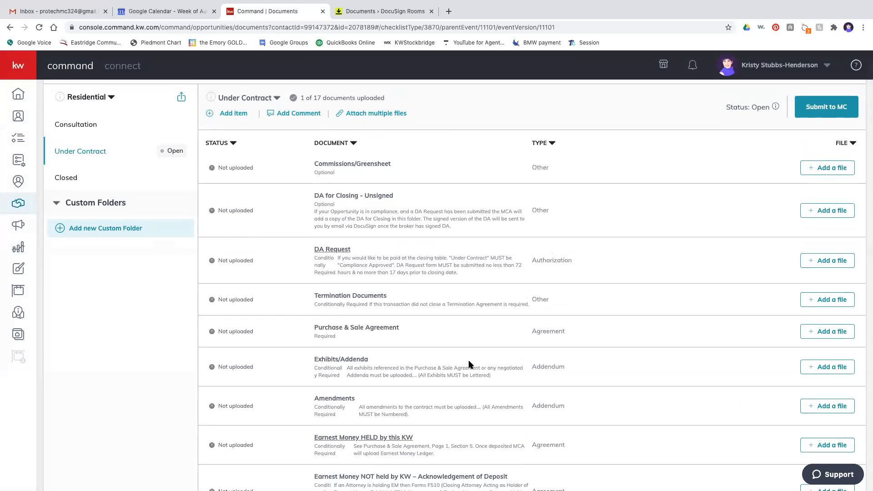
scroll(470, 364, down, 2)
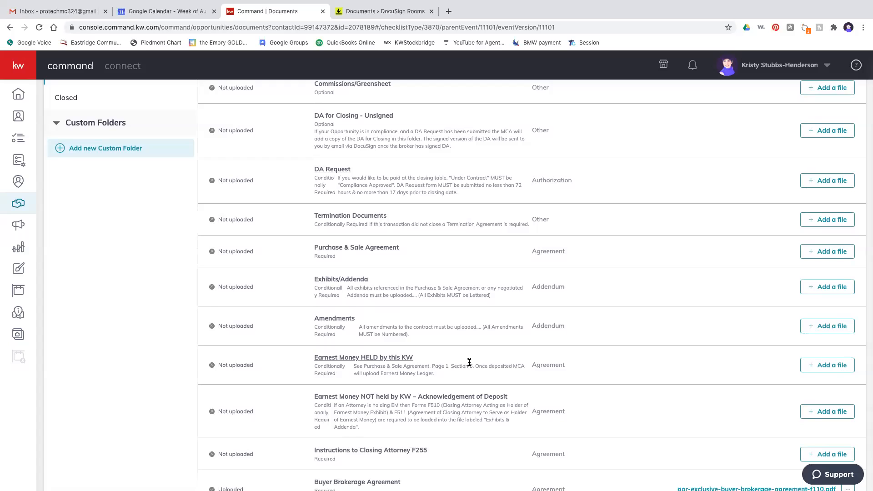
scroll(470, 363, down, 4)
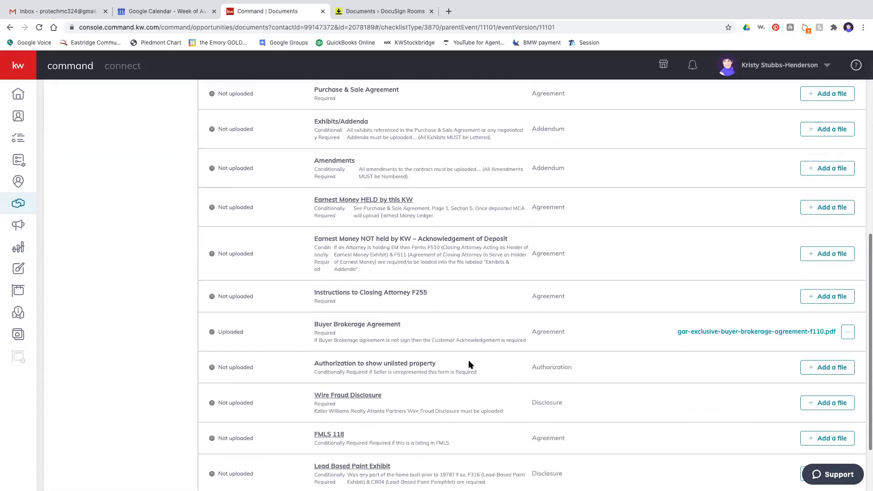
scroll(469, 364, down, 2)
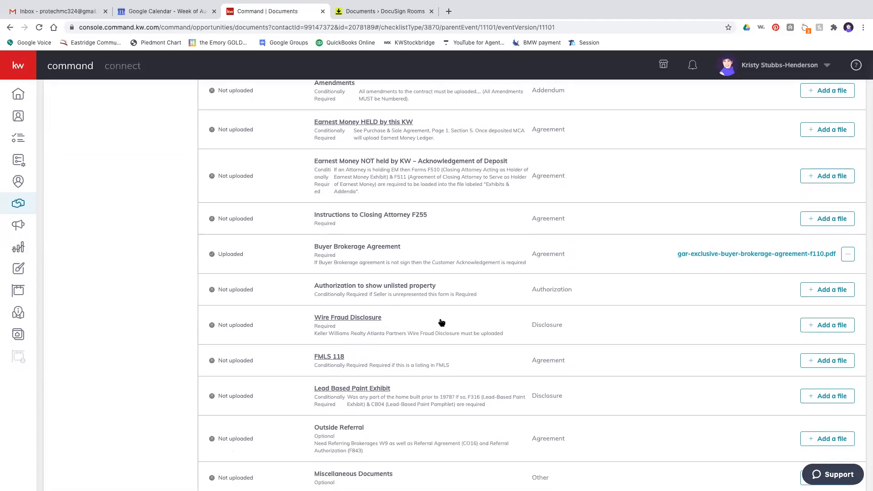
scroll(441, 323, down, 1)
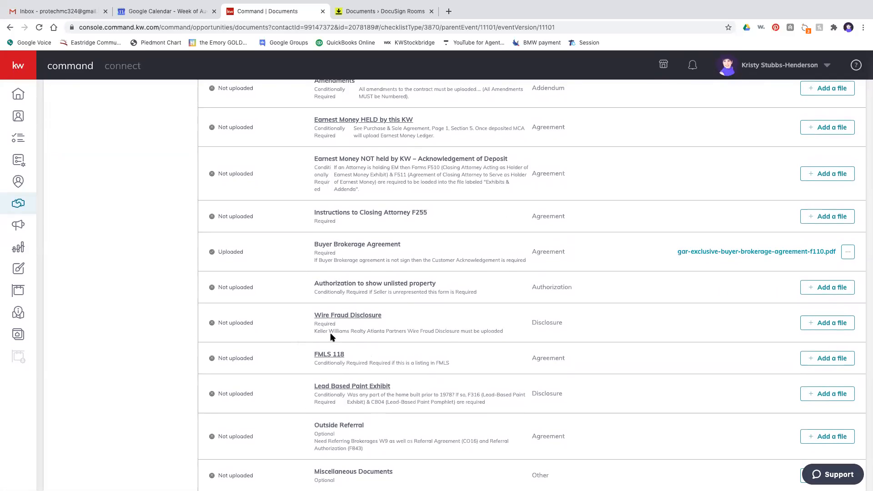
- Open the Wire Fraud Disclosure example, save it as pdf.pdf, and close the viewer
click(348, 317)
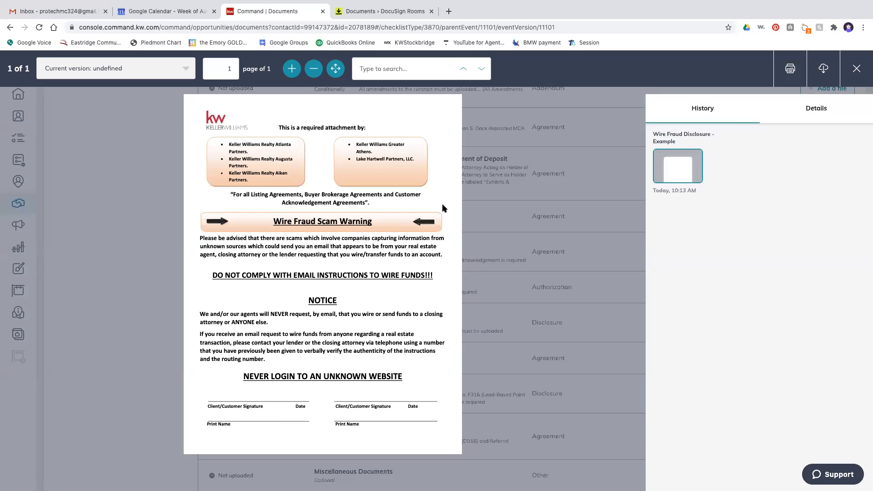
click(823, 69)
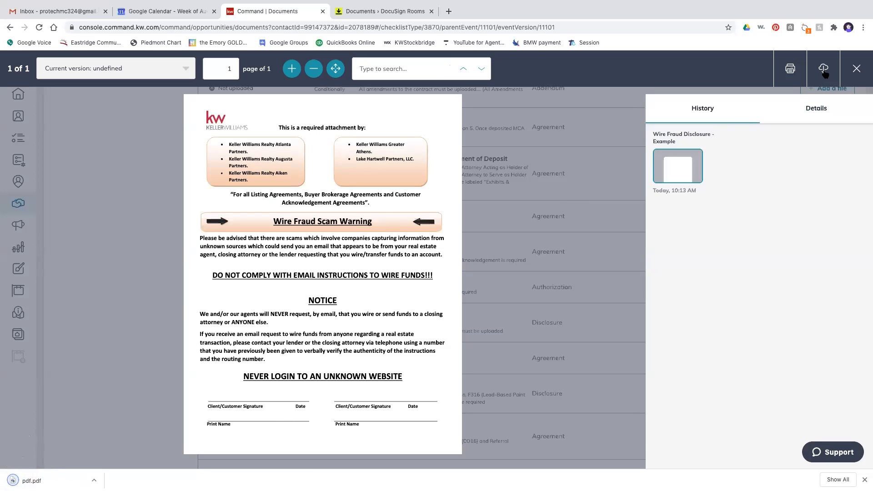
click(856, 69)
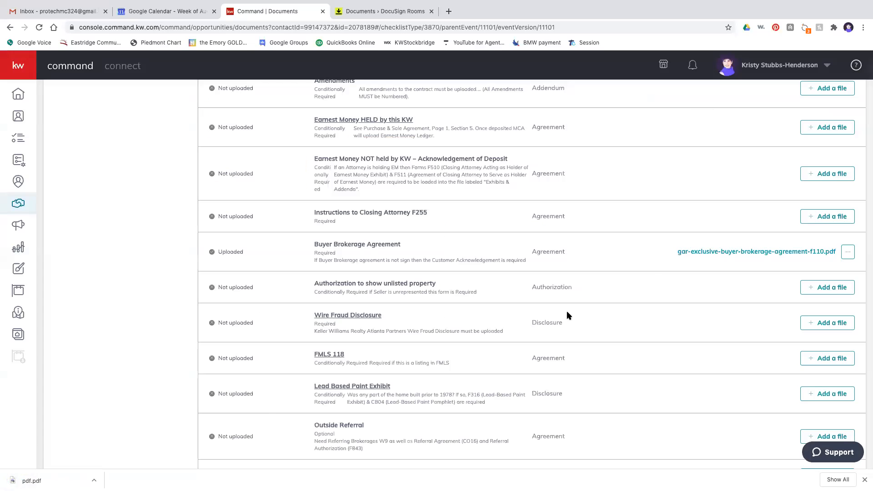
- Scroll the Documents tab to bring the Under Contract checklist header into view
scroll(566, 312, up, 3)
scroll(567, 313, up, 5)
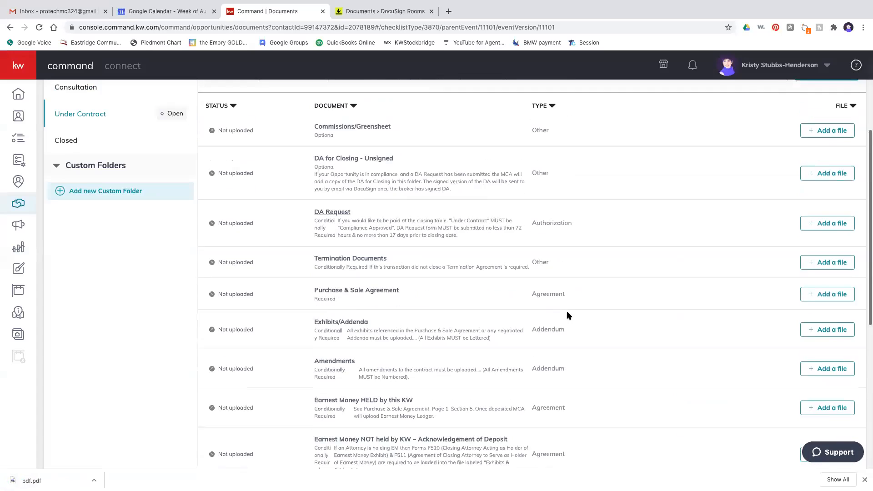
scroll(567, 313, up, 2)
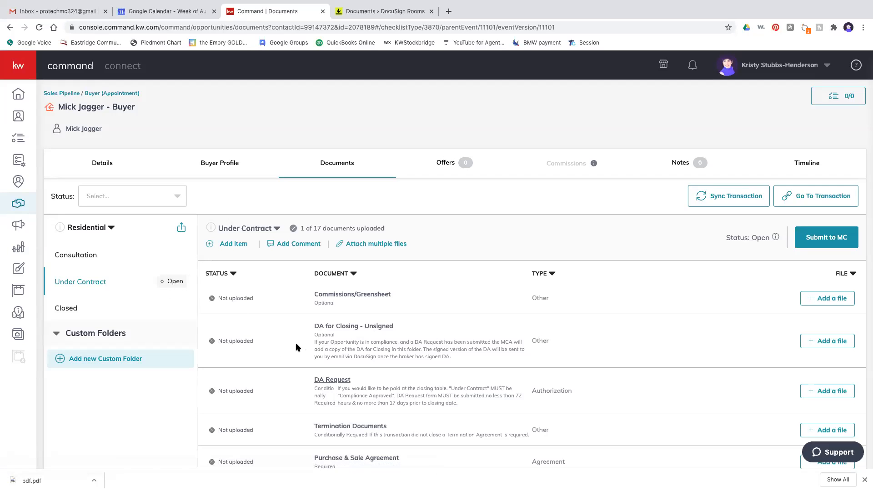
scroll(296, 347, down, 3)
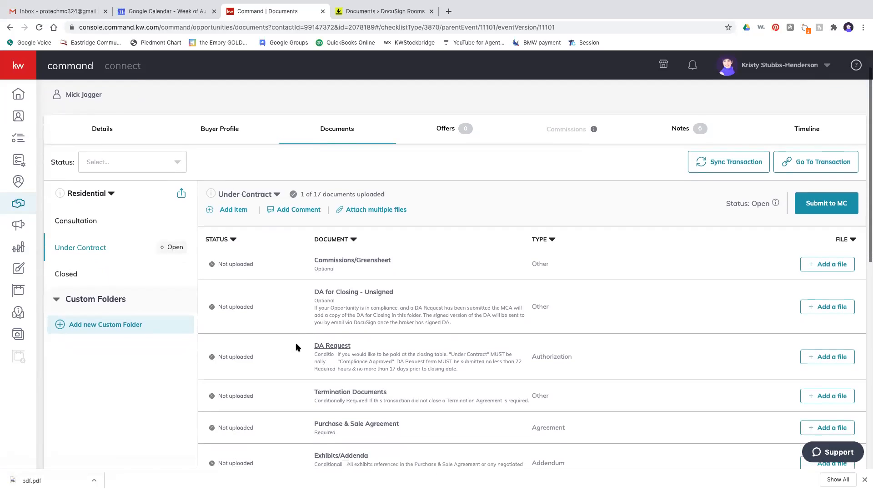
scroll(296, 348, down, 2)
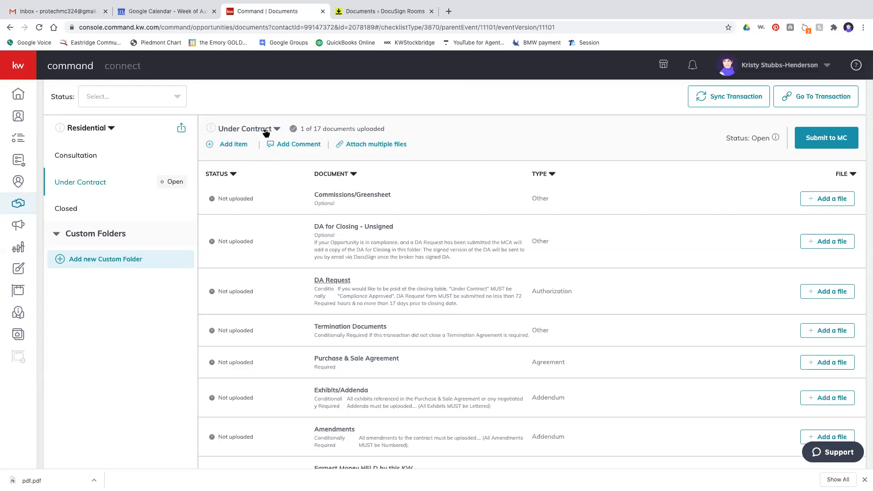
- Add an Under Contract checklist version, replacing the default 'Under Contract v2' name with the buyer's 2nd-choice name
click(276, 130)
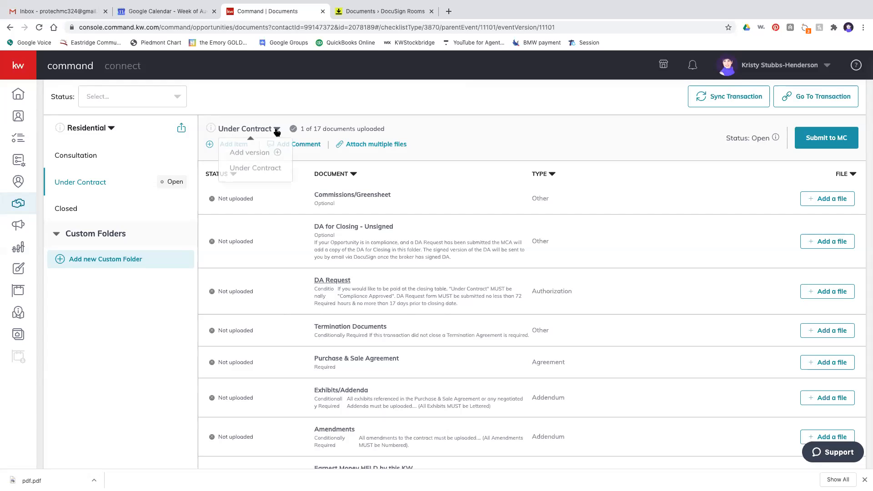
click(263, 153)
drag(400, 273, 316, 274)
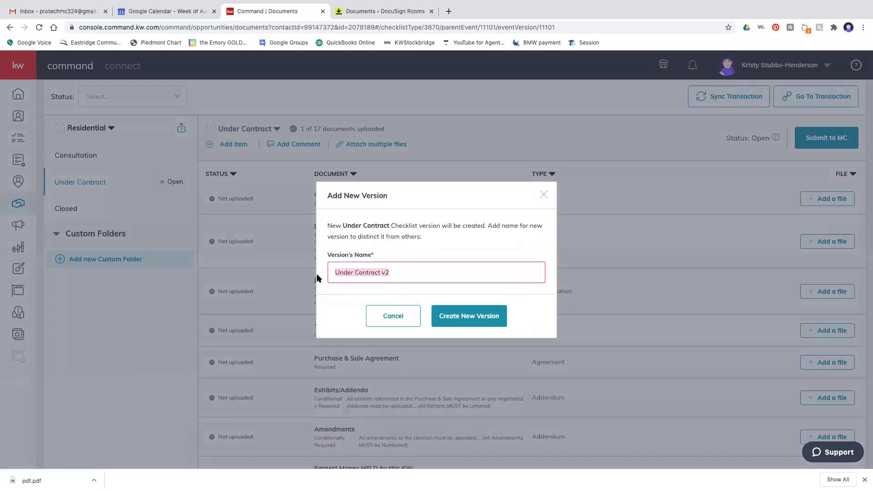
text(Mick)
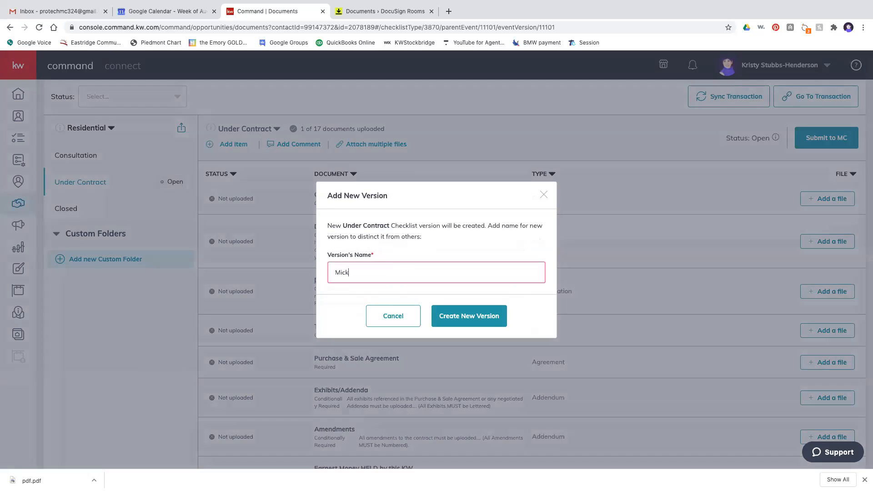
text('s 2nd choice)
click(447, 319)
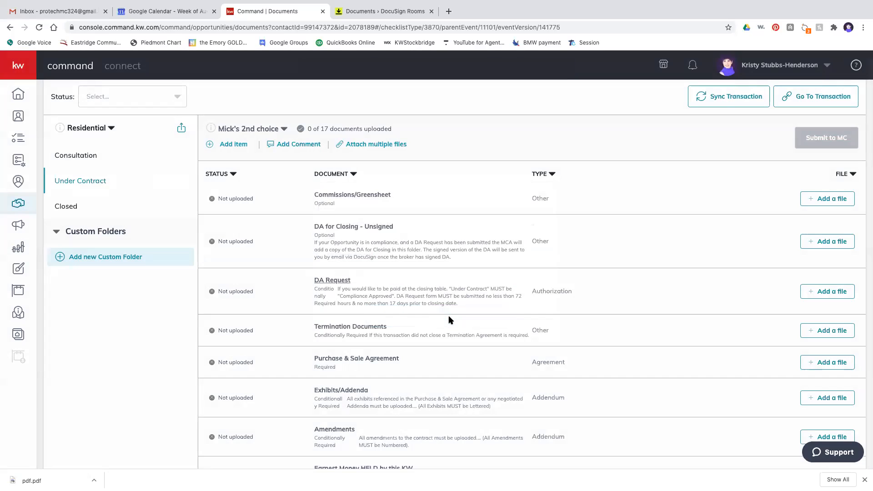
- Attach the GAR F110 Exclusive Buyer Brokerage Agreement PDF from DocuSign to the Buyer Brokerage Agreement item
scroll(449, 318, down, 4)
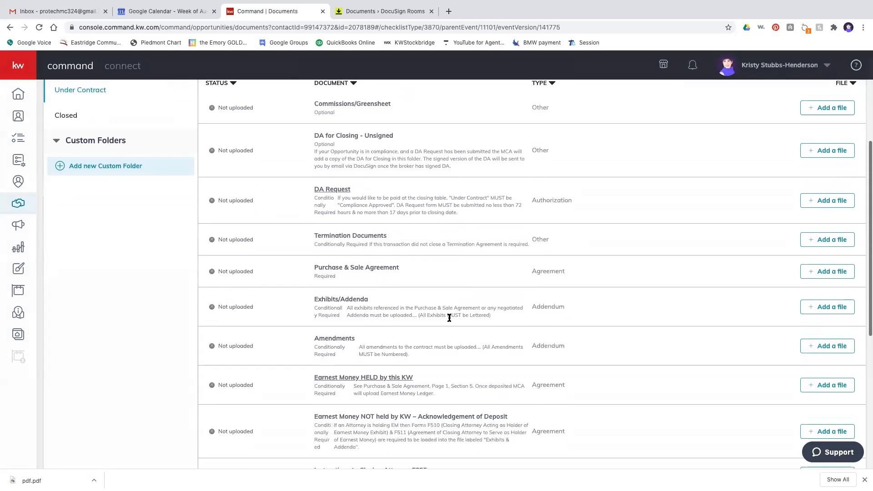
scroll(450, 318, down, 4)
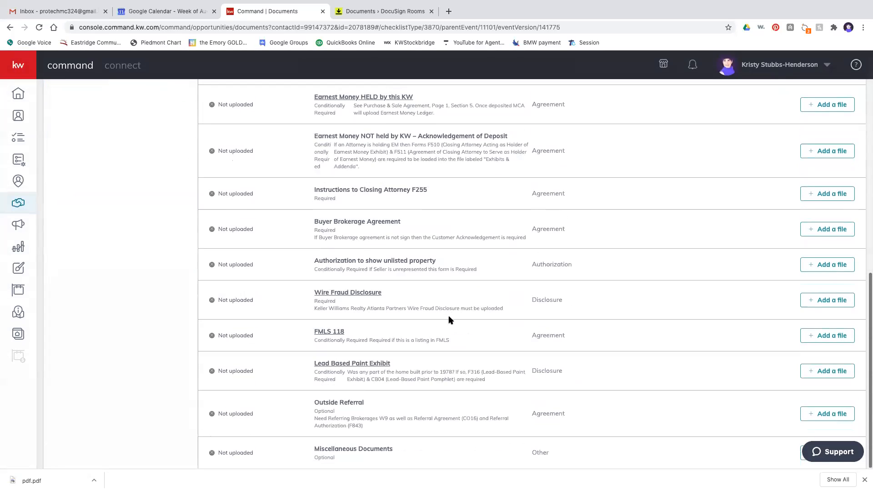
click(821, 232)
click(356, 269)
click(316, 309)
click(445, 353)
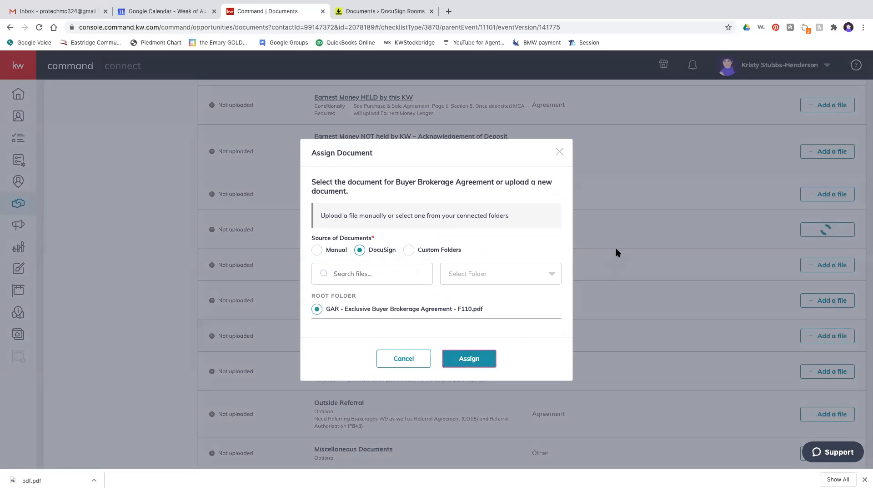
scroll(504, 244, up, 4)
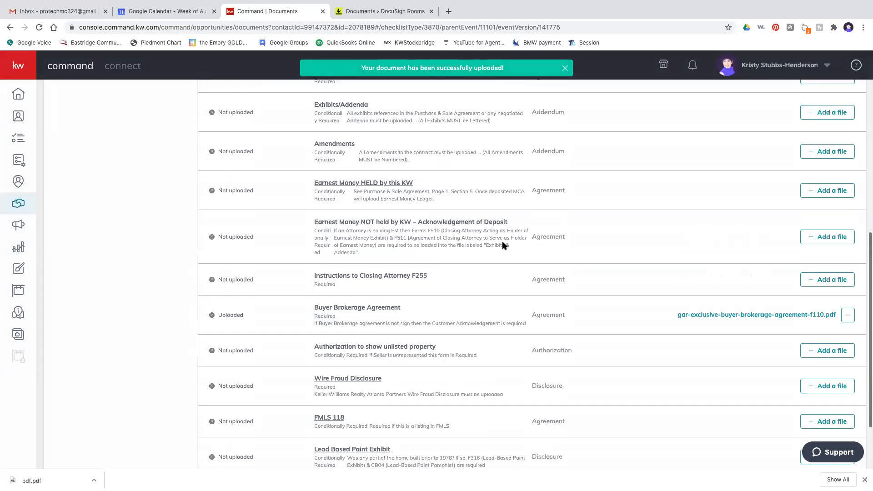
scroll(503, 244, up, 6)
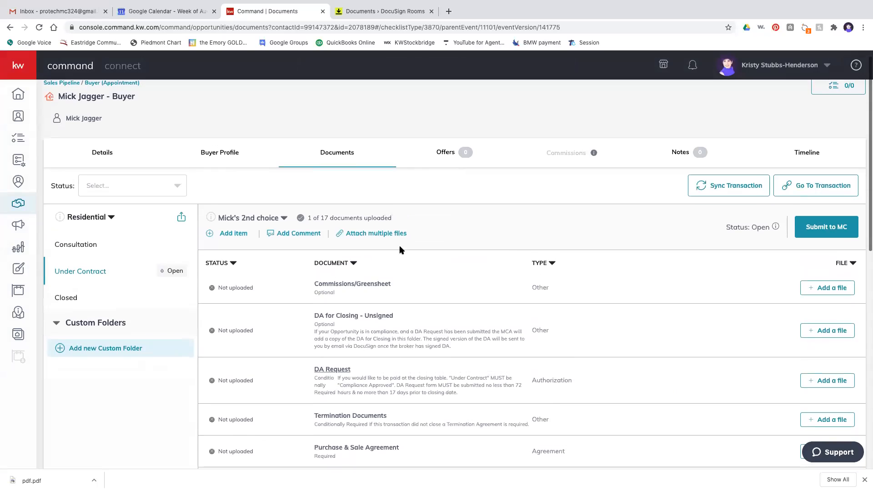
scroll(286, 237, down, 1)
- Post 'This is an example opportunity' as a checklist comment, then cancel out of attaching multiple files
click(288, 233)
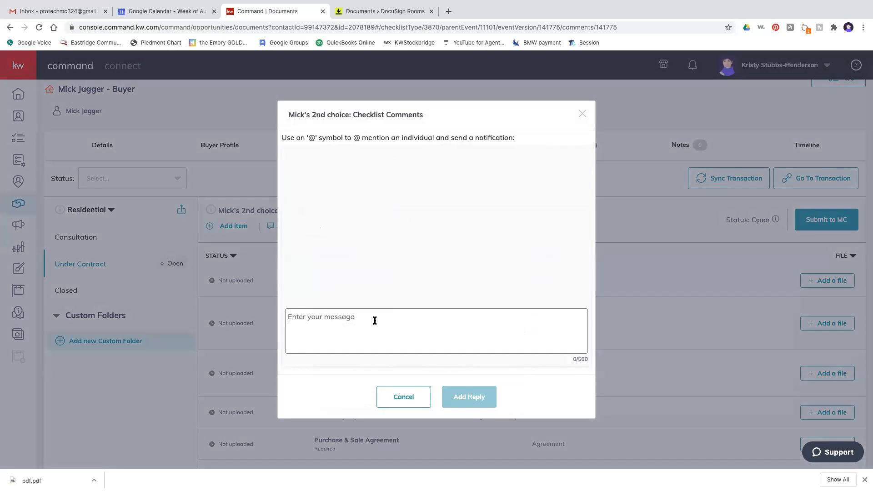
text(This is an)
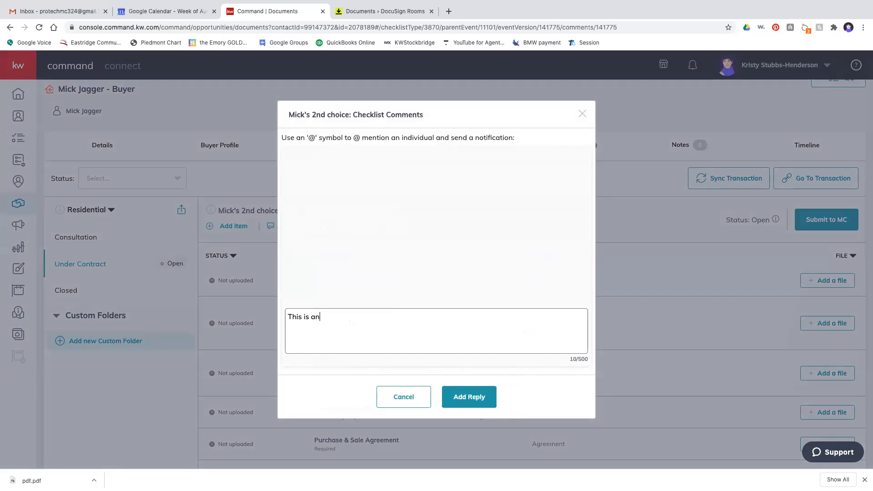
text( example opportunity.)
click(462, 393)
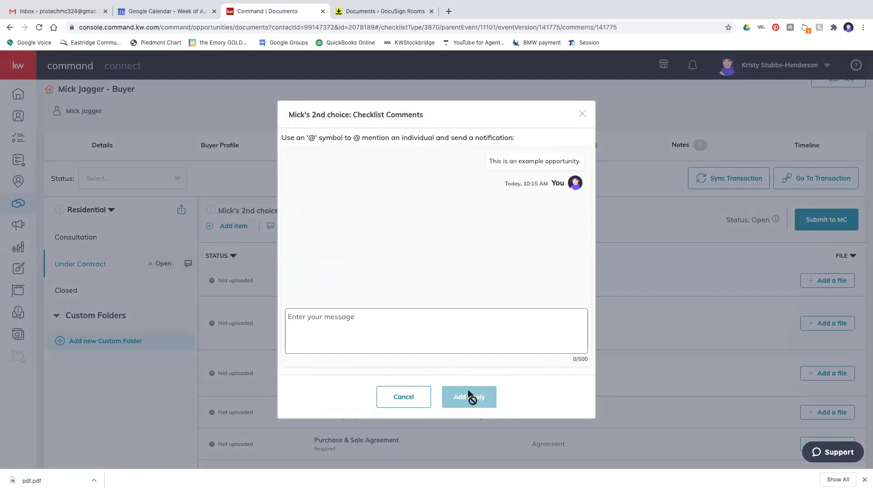
click(582, 114)
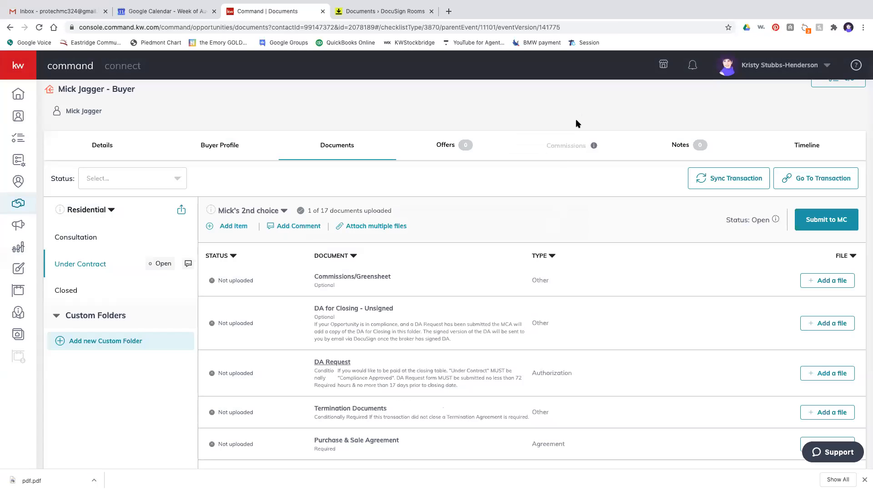
click(348, 229)
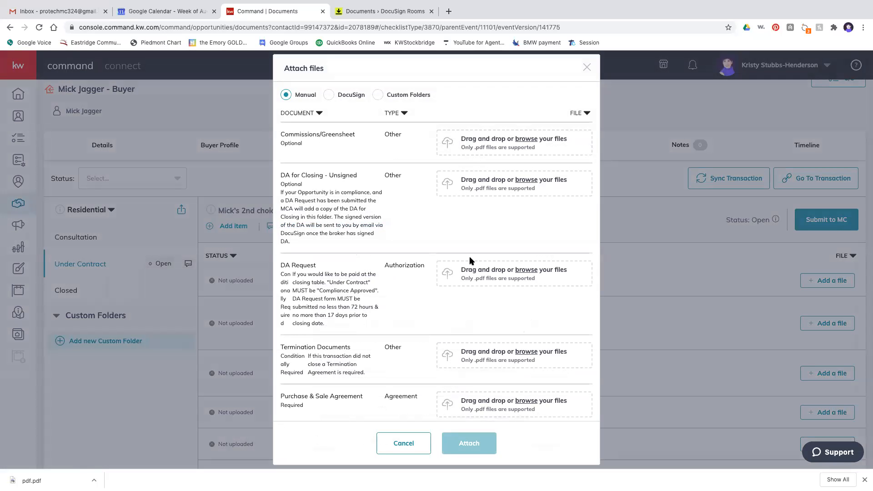
click(411, 444)
- Add a custom 'Seller's Disclosure Signed' item of type Agreement with pdf.pdf uploaded to it
click(231, 226)
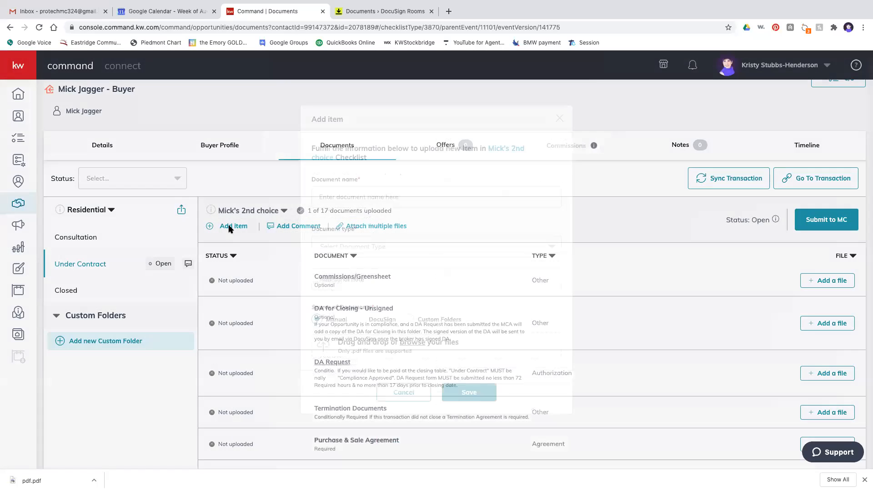
click(356, 196)
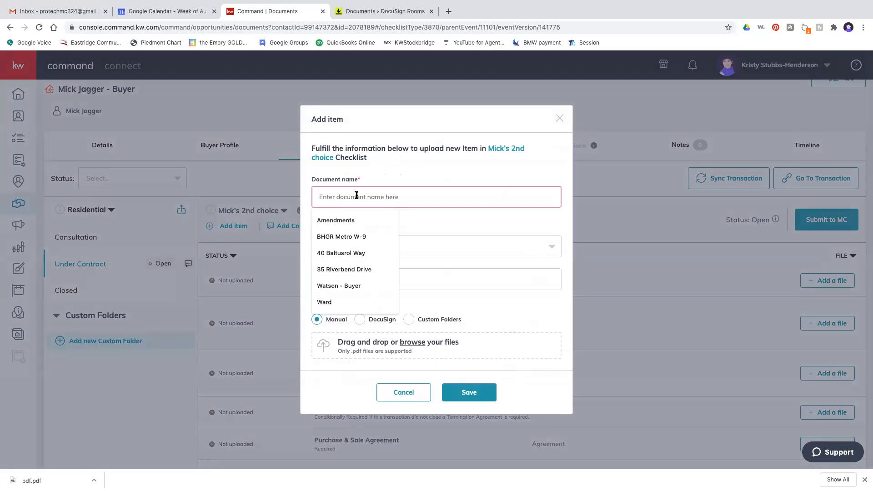
text(Seller's)
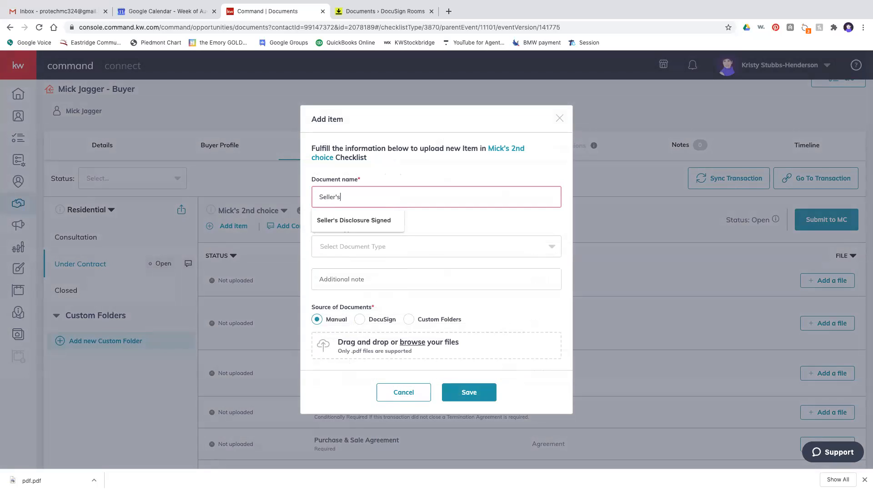
click(352, 220)
click(351, 246)
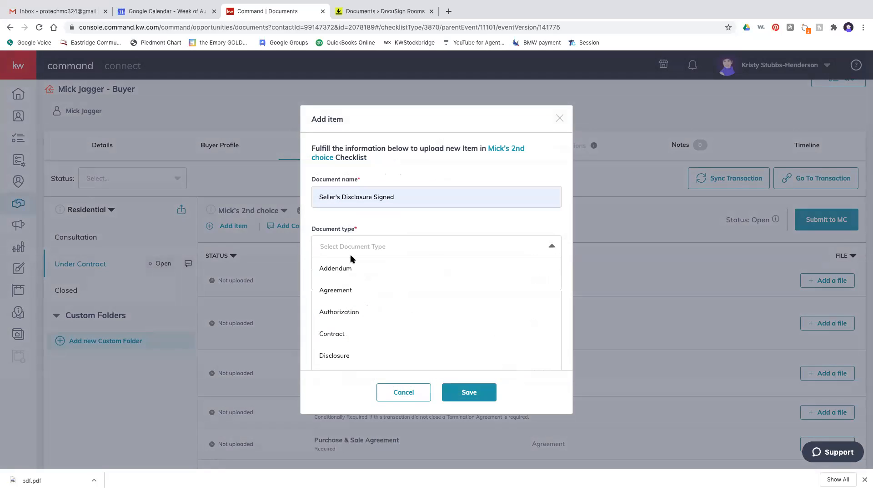
click(346, 290)
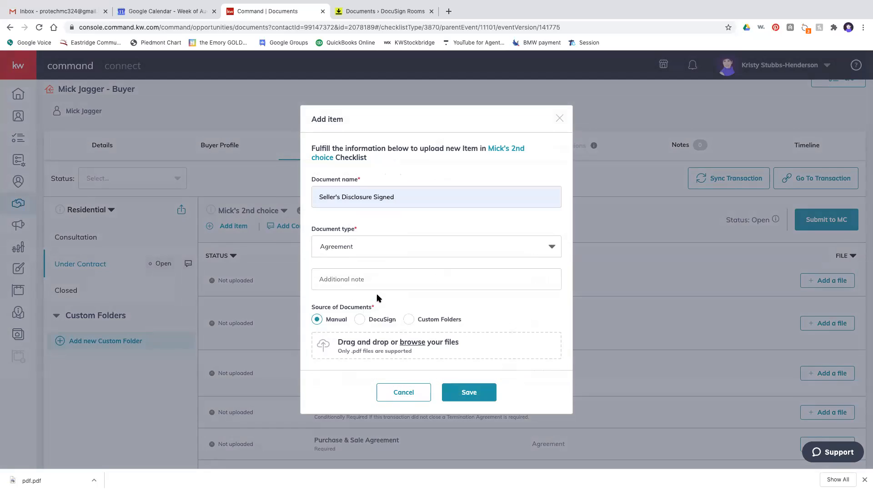
scroll(379, 304, down, 1)
click(407, 345)
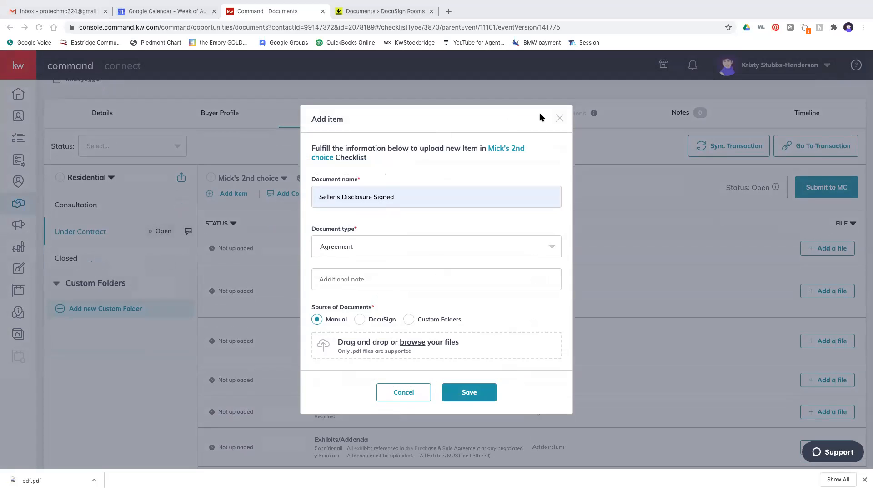
drag(575, 36, 456, 350)
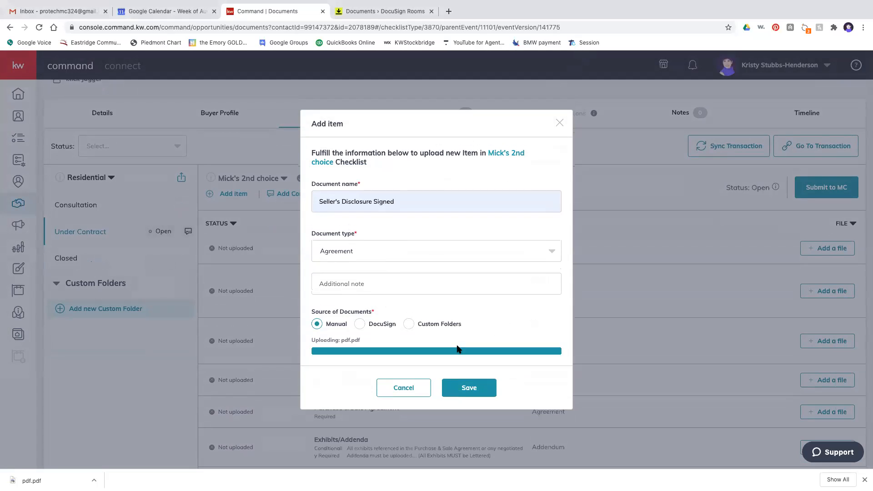
click(472, 386)
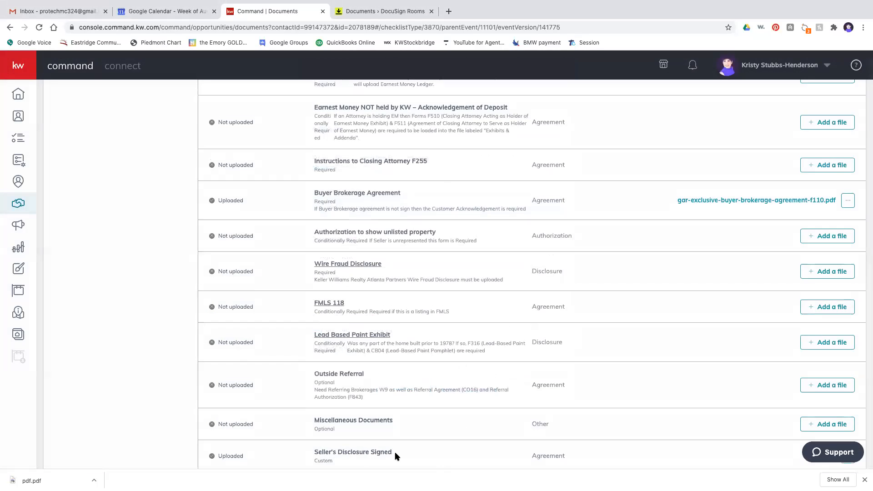
- Switch the buyer opportunity to its Offers tab, which lists no offers yet
scroll(568, 441, down, 1)
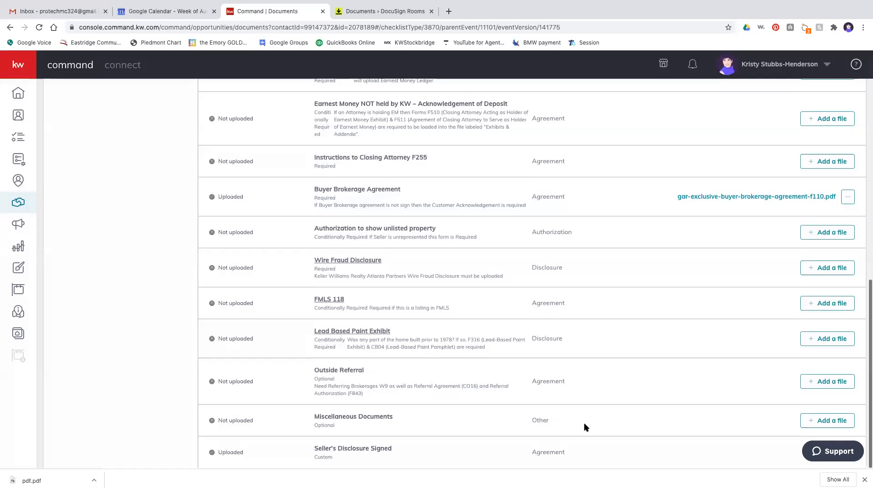
scroll(584, 423, down, 1)
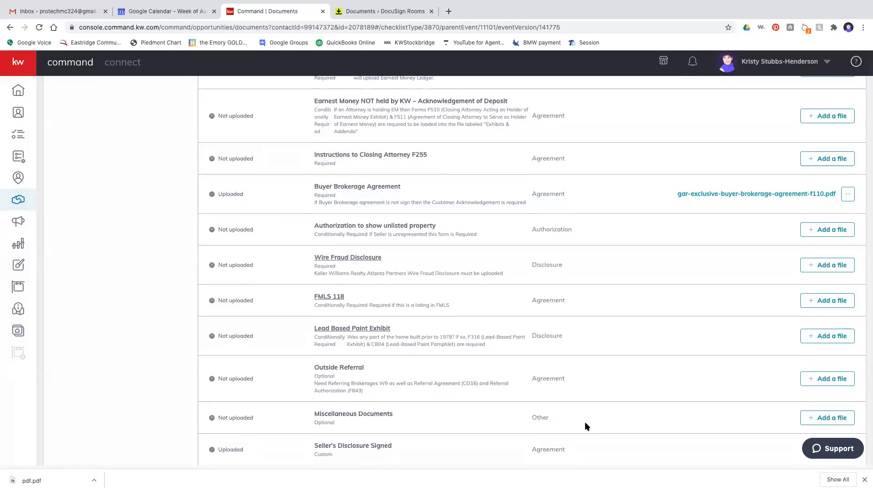
scroll(528, 135, up, 10)
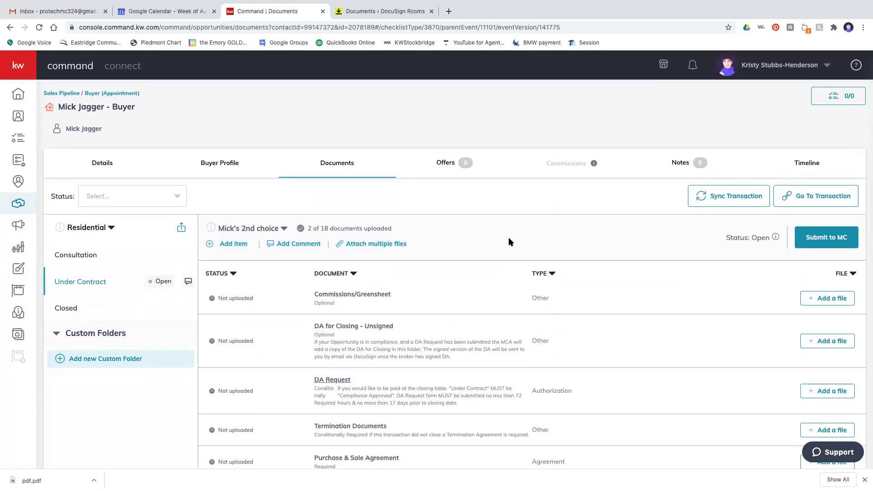
click(448, 167)
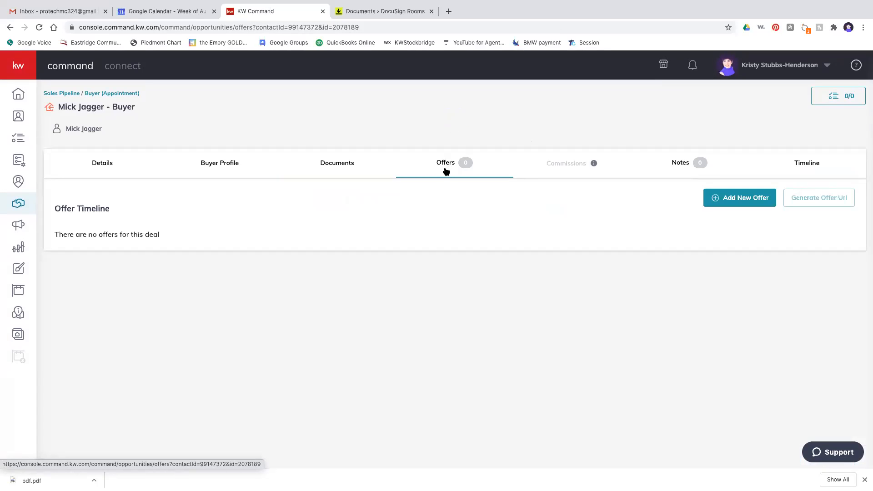
- Add a new offer, replacing its default name with the buyer's 2nd-choice name
click(727, 200)
drag(450, 282, 387, 279)
text(M)
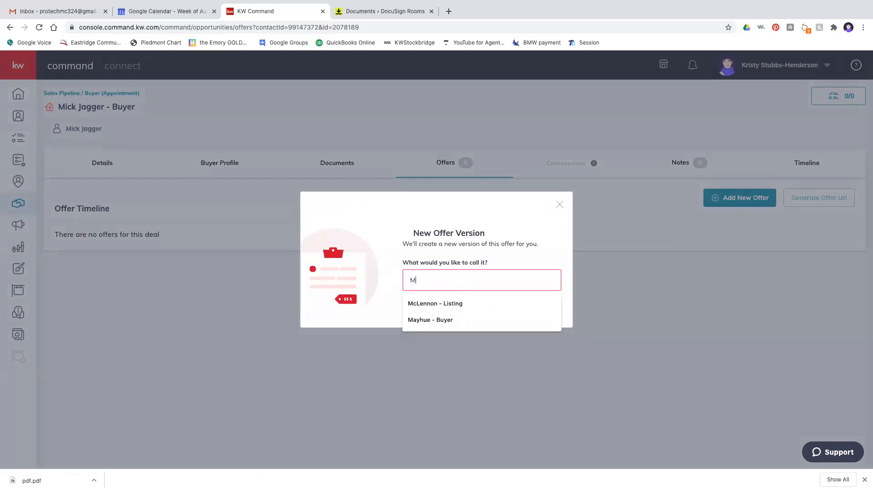
text(ick's 2nd choice)
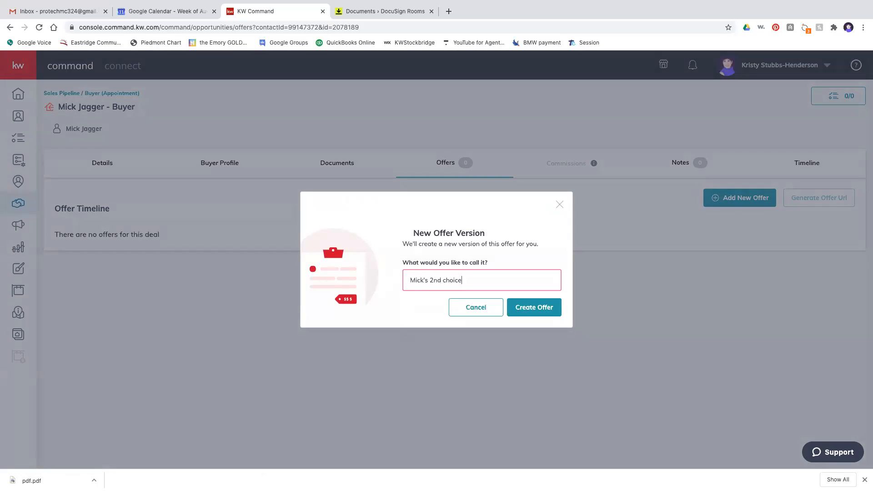
click(526, 307)
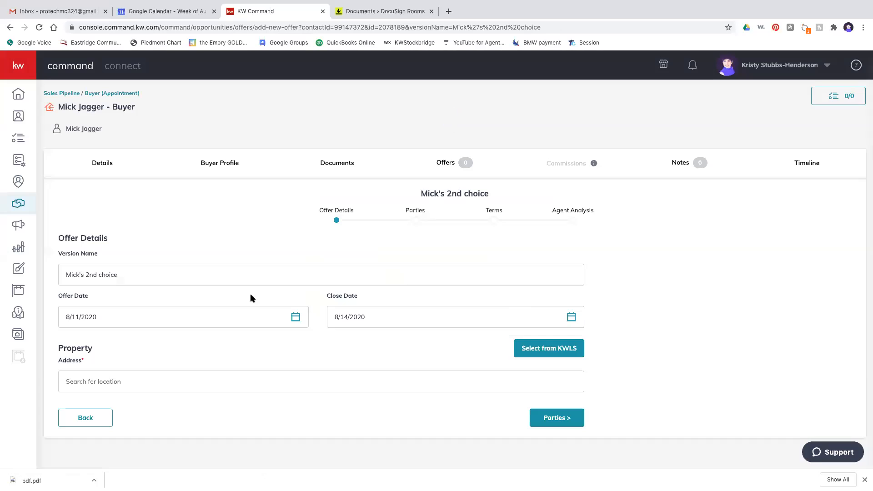
- Set the offer date to 8/14/2020 and the close date to 9/25/2020
scroll(285, 314, down, 1)
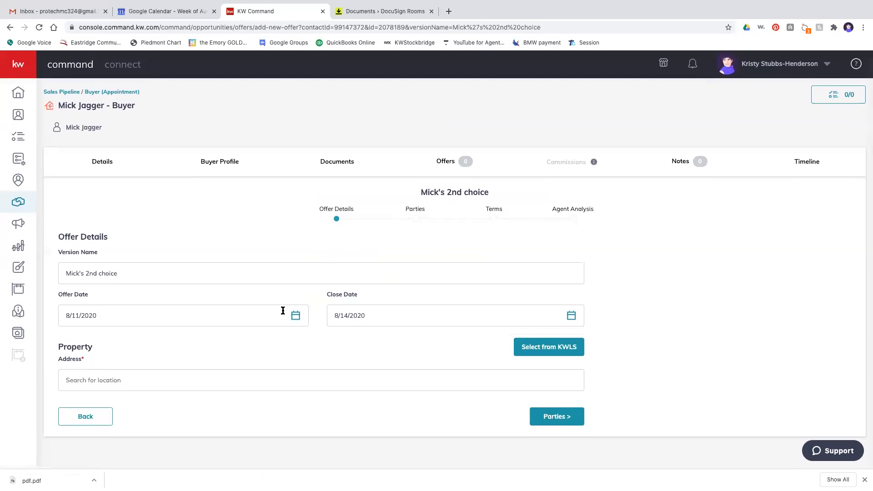
click(296, 315)
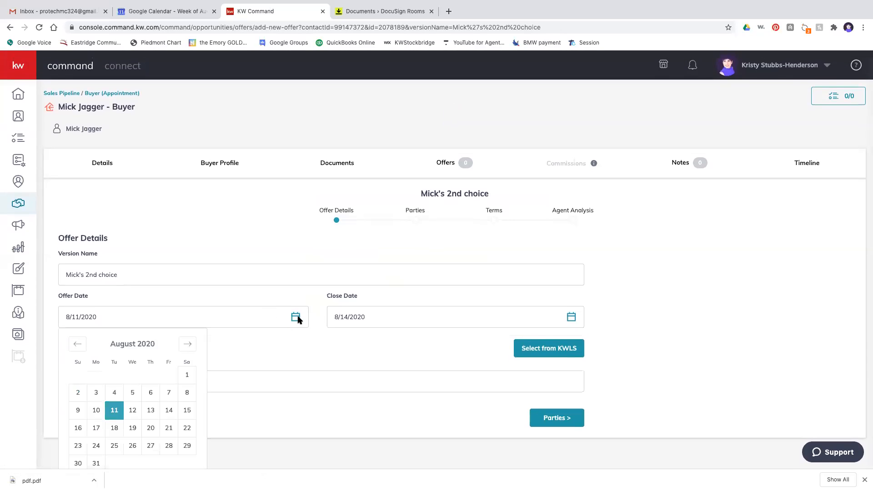
click(170, 410)
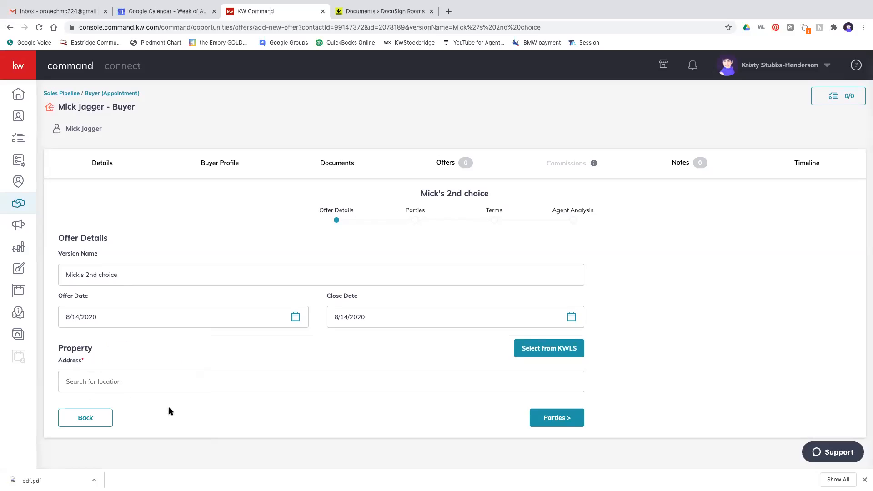
click(571, 316)
click(454, 345)
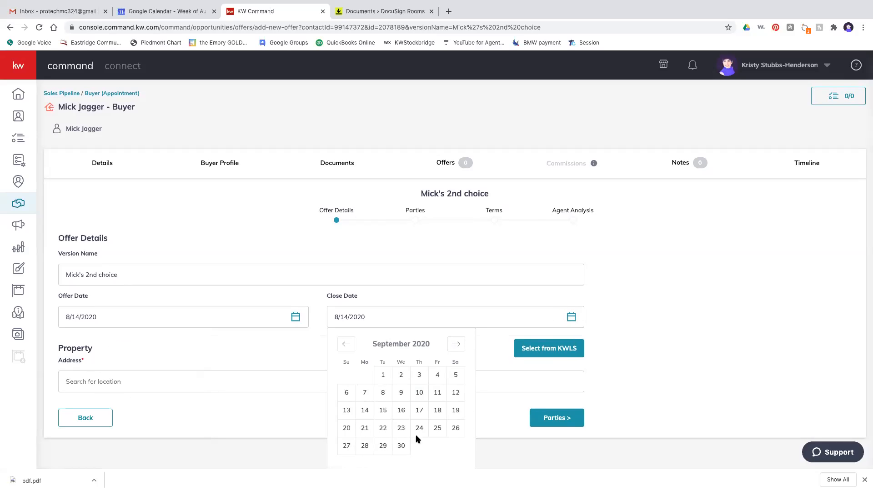
click(436, 428)
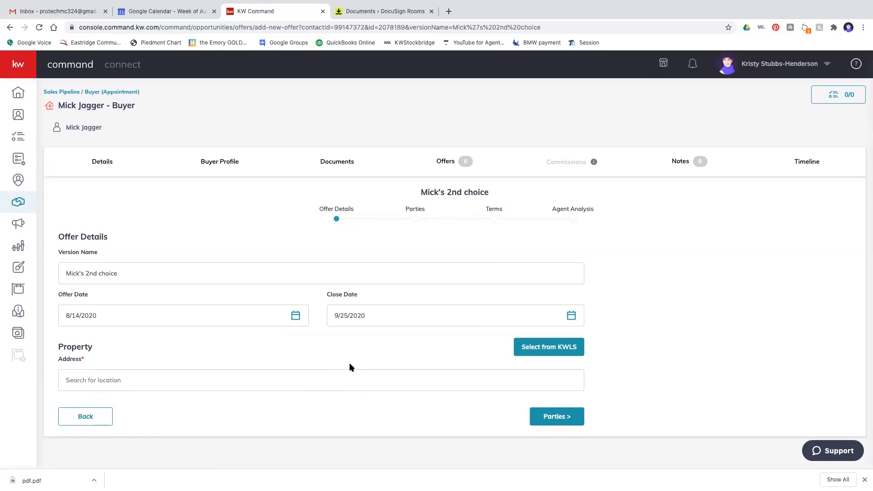
- Search for and select the Covington property address for the offer
click(355, 384)
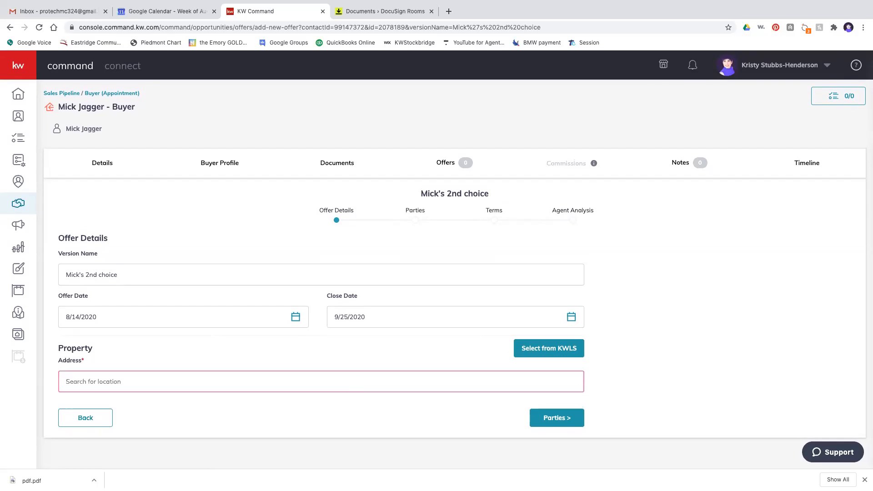
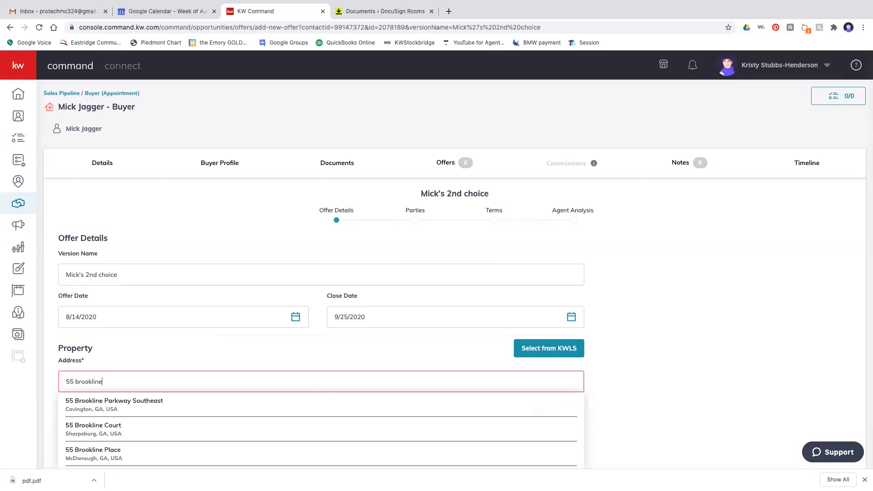
click(160, 400)
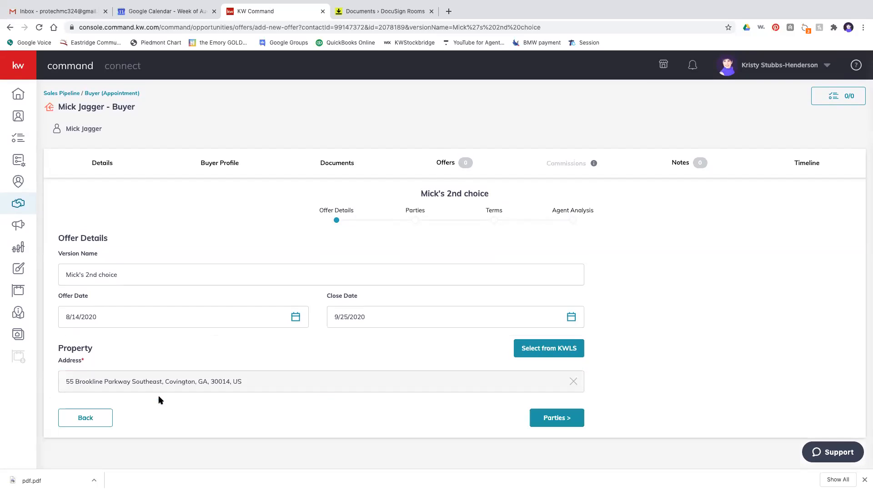
- On the Parties step, enter the seller's name and skip the seller's contact fields
click(559, 427)
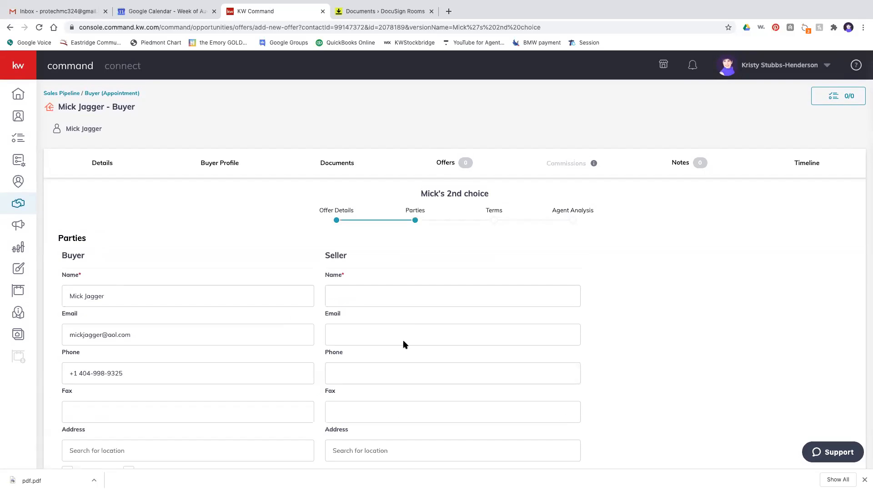
scroll(427, 327, down, 2)
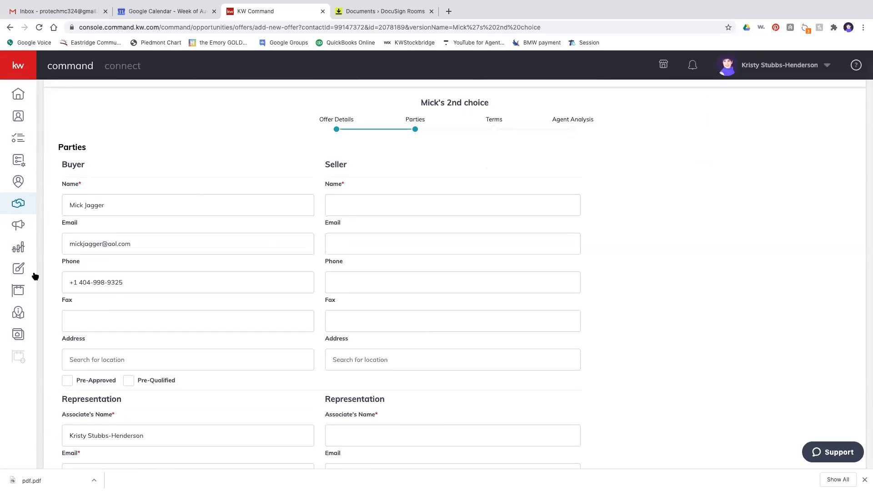
click(335, 197)
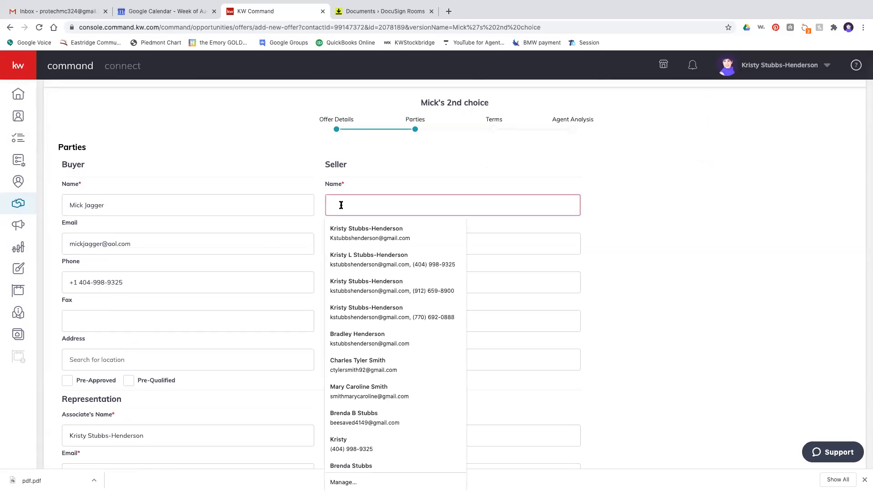
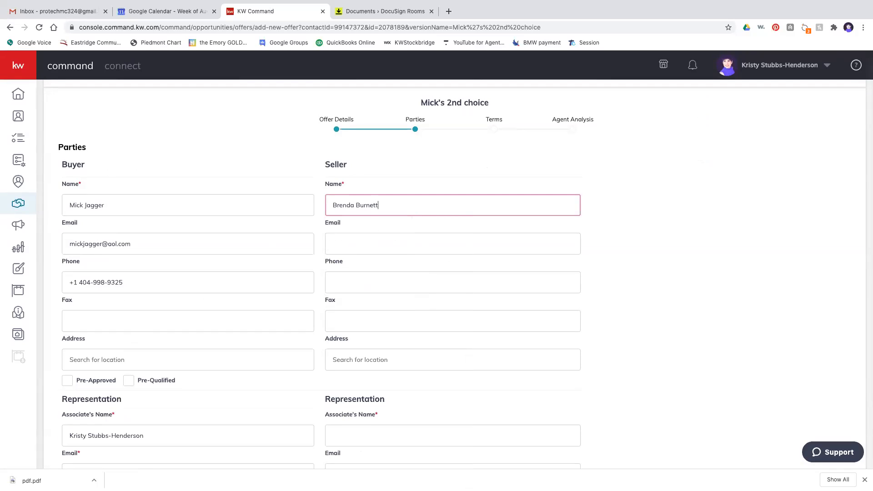
key(Tab)
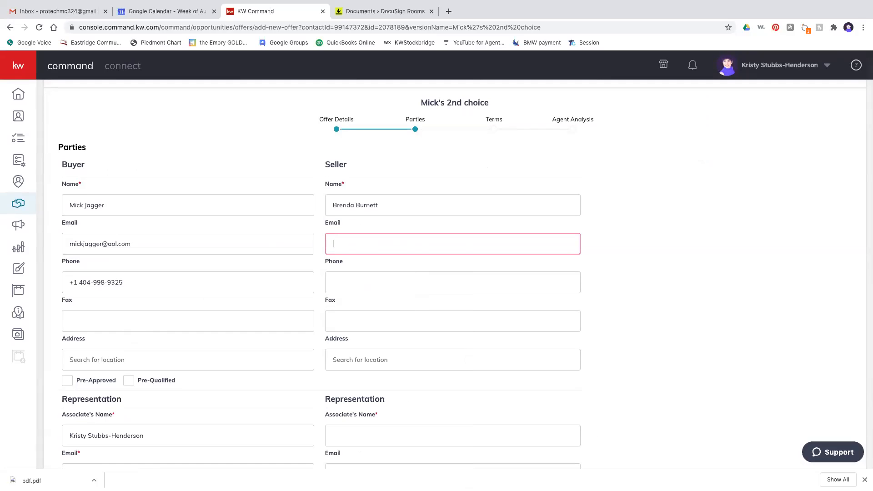
key(Tab)
key(Tab)
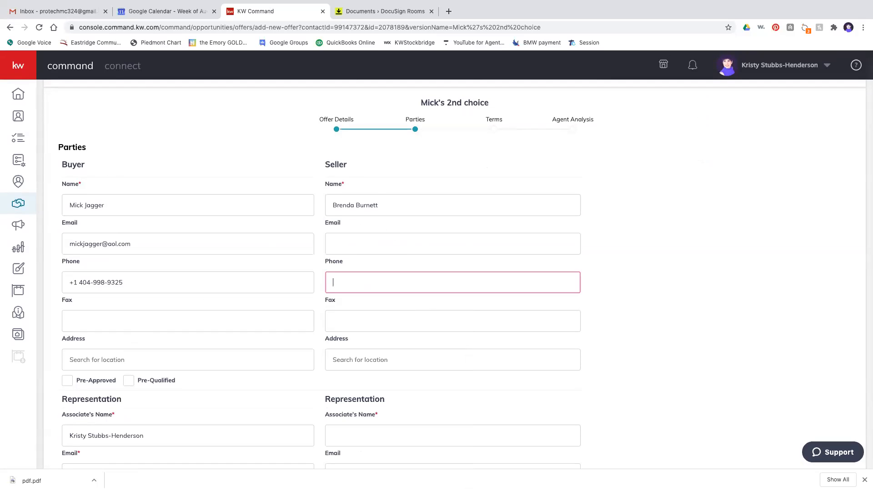
key(Tab)
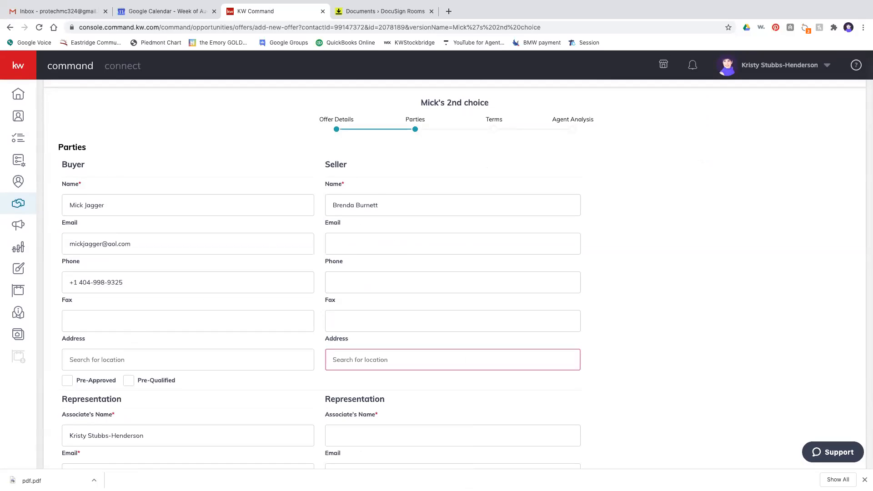
- Mark the buyer Pre-Approved and Pre-Qualified and enter the seller's agent name
scroll(342, 205, down, 2)
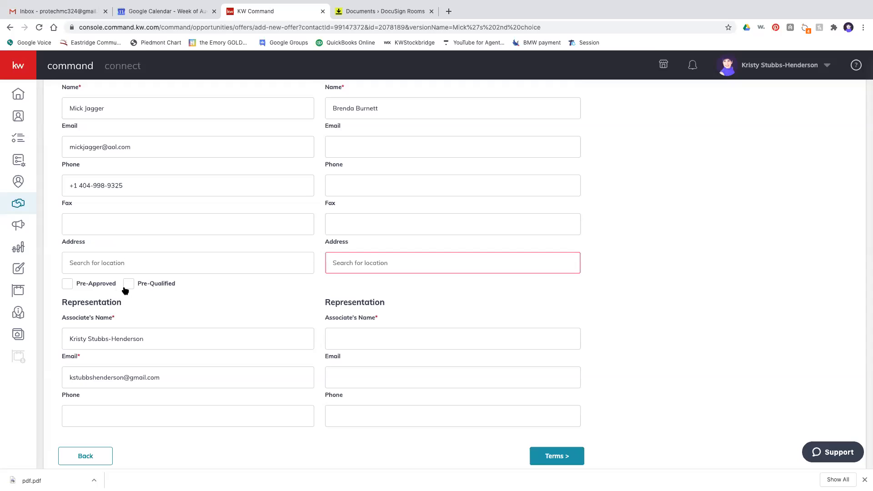
click(66, 285)
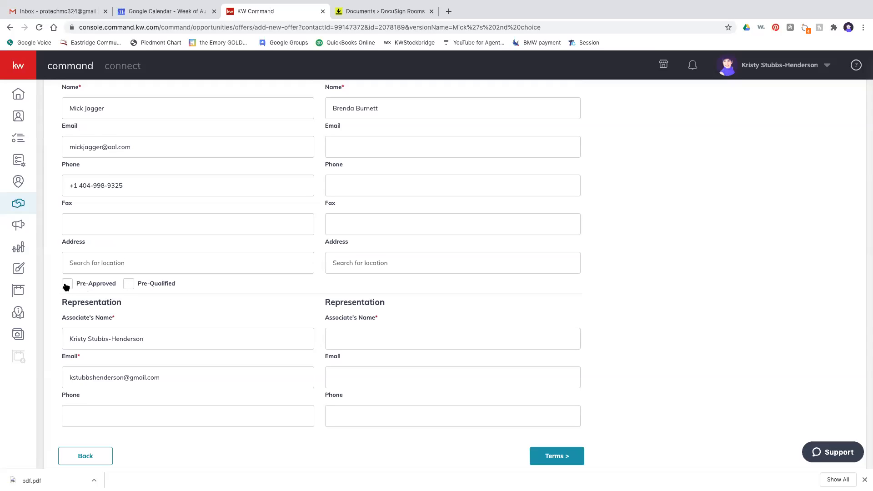
click(129, 284)
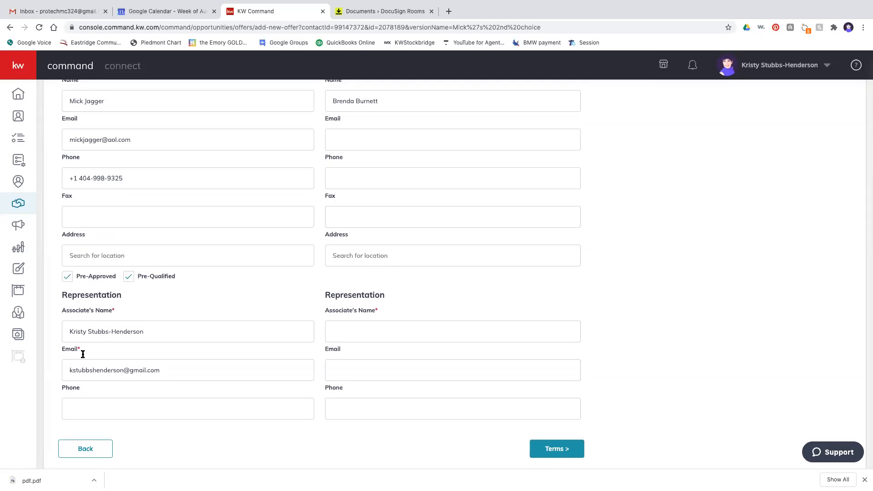
click(337, 329)
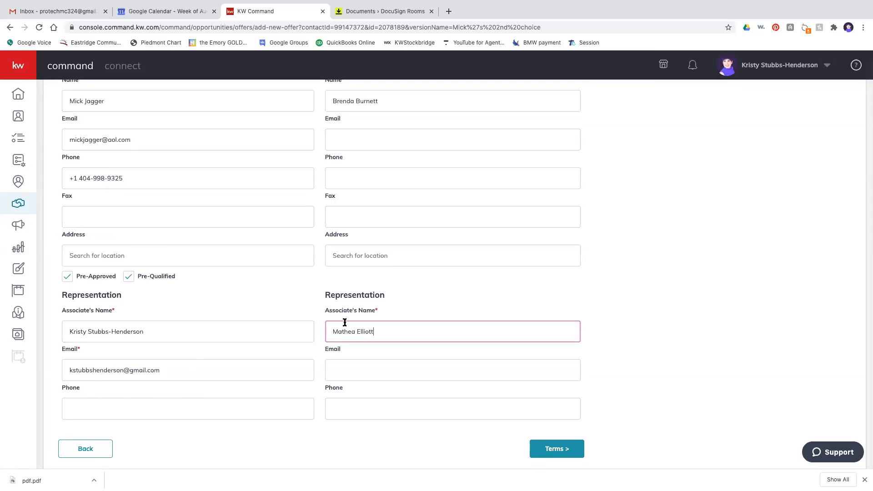
click(564, 454)
- Enter $6,650 cash and a $183,350 finance amount toward the $190,000 price
scroll(352, 250, up, 1)
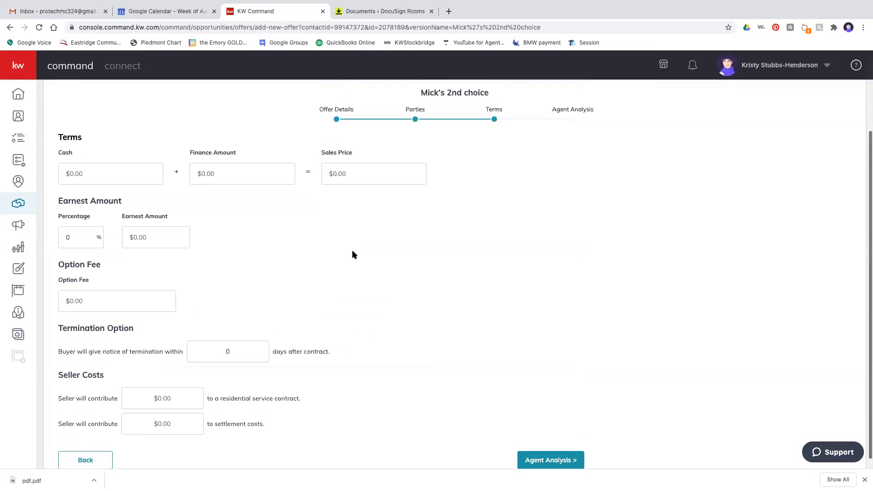
scroll(352, 250, up, 1)
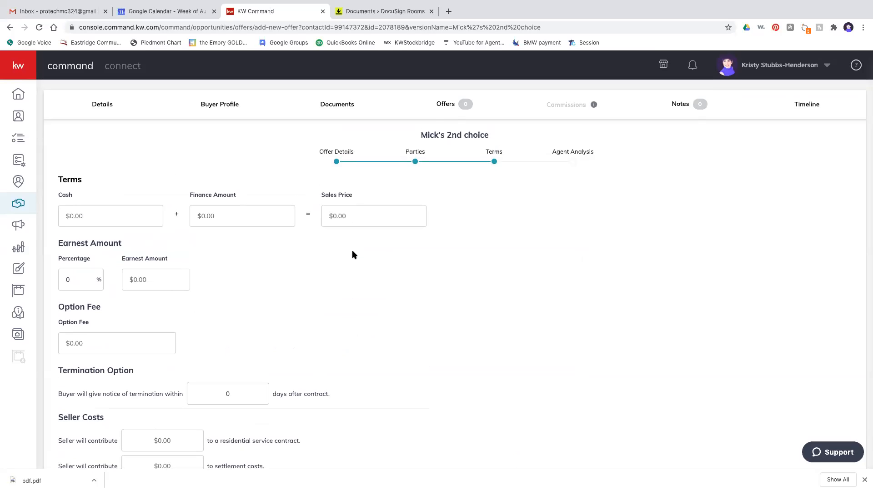
scroll(352, 254, down, 1)
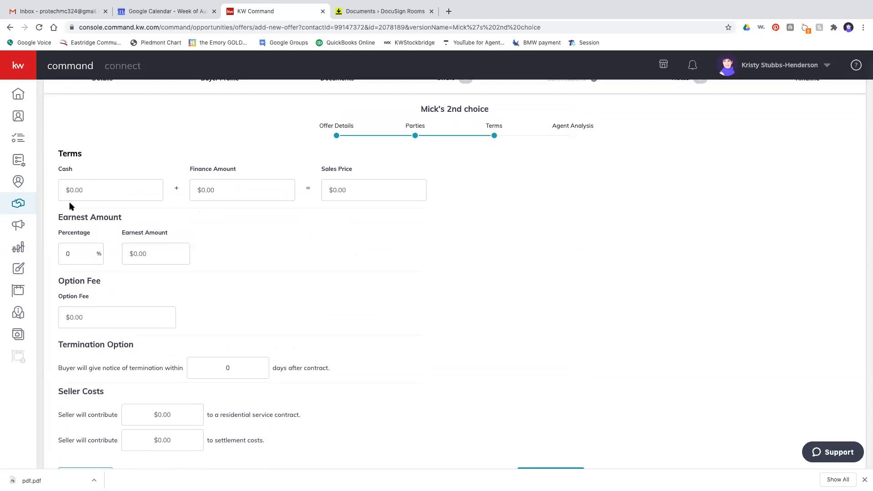
click(101, 194)
text(6,650)
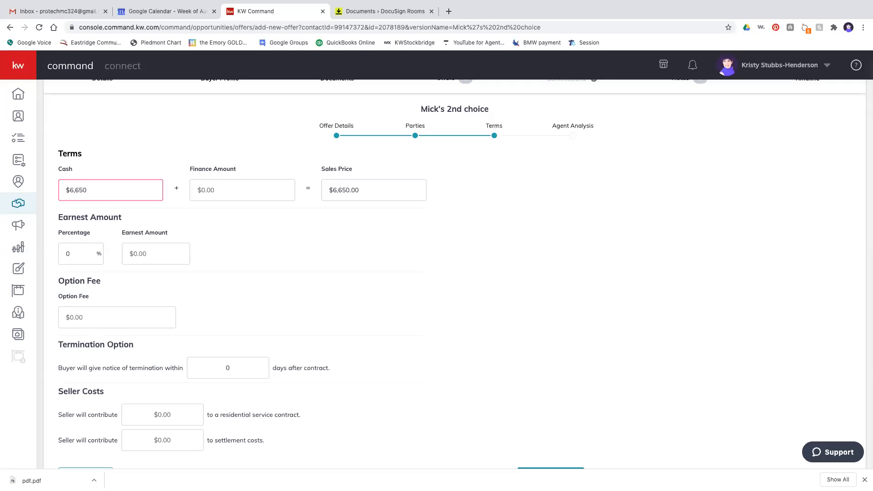
click(244, 193)
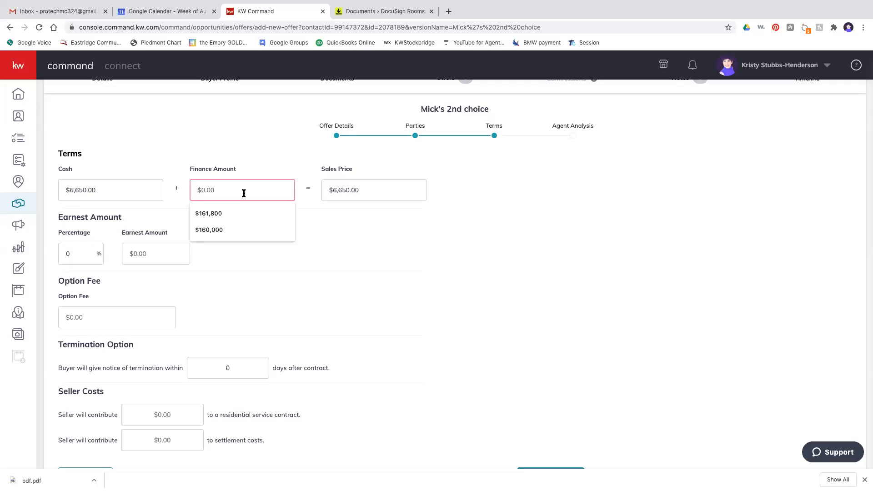
drag(362, 190, 319, 190)
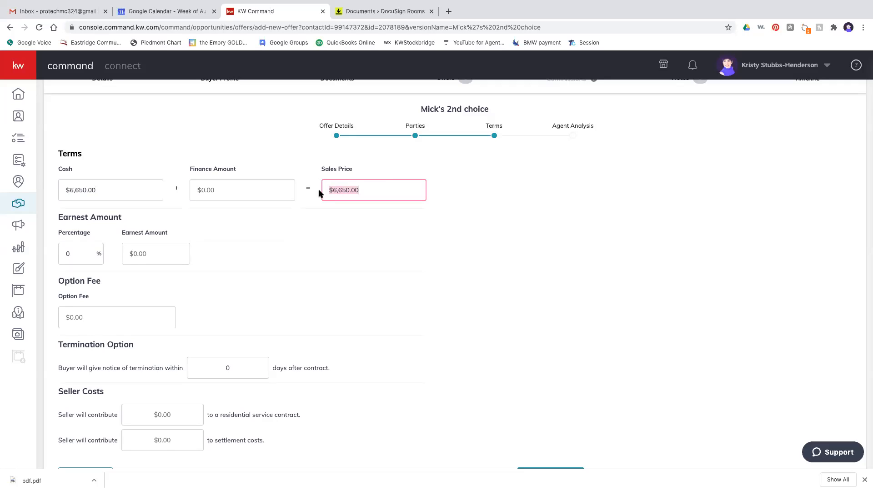
click(253, 191)
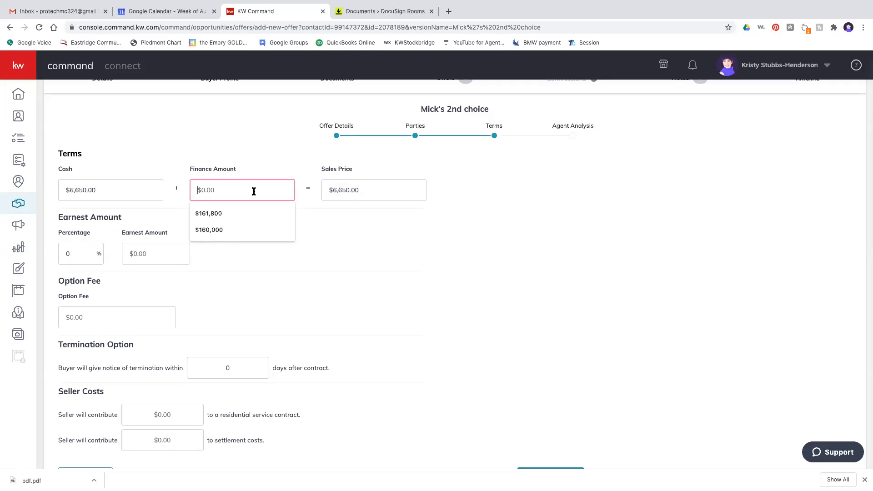
text(183)
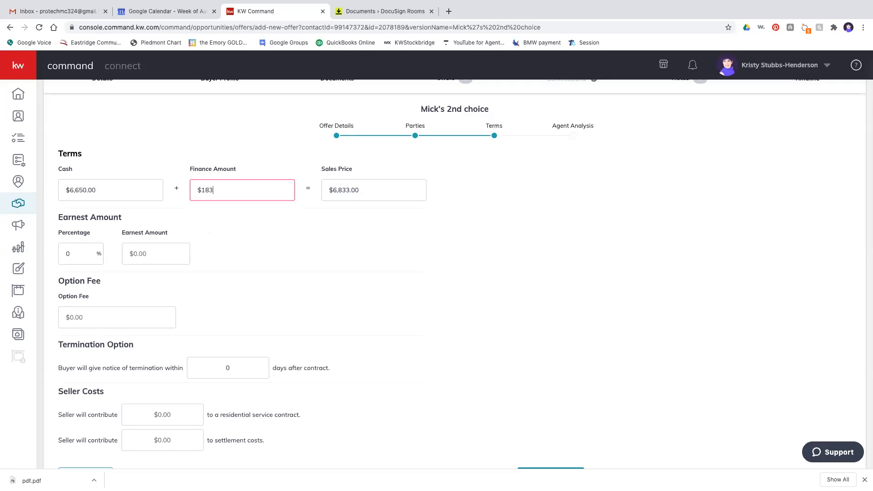
text(,350)
- Set $1,000 earnest money, 7 days' termination notice and $3,500 seller settlement costs
click(155, 254)
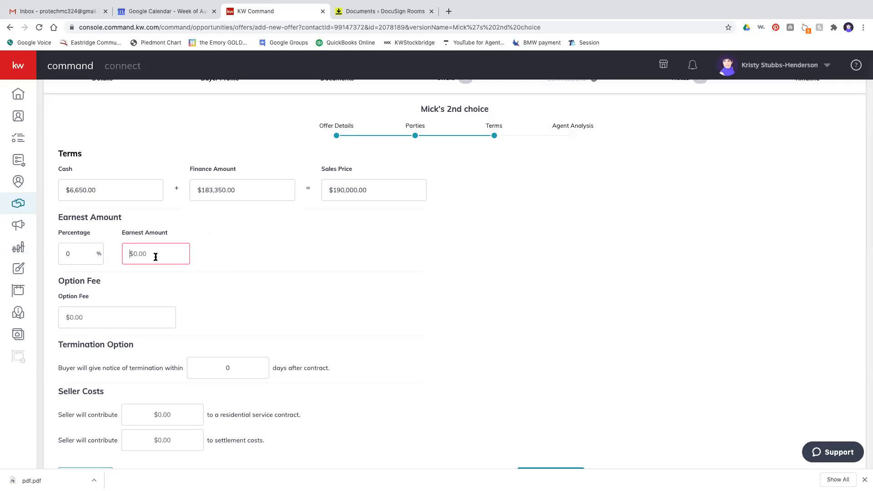
text(1000)
scroll(437, 273, down, 1)
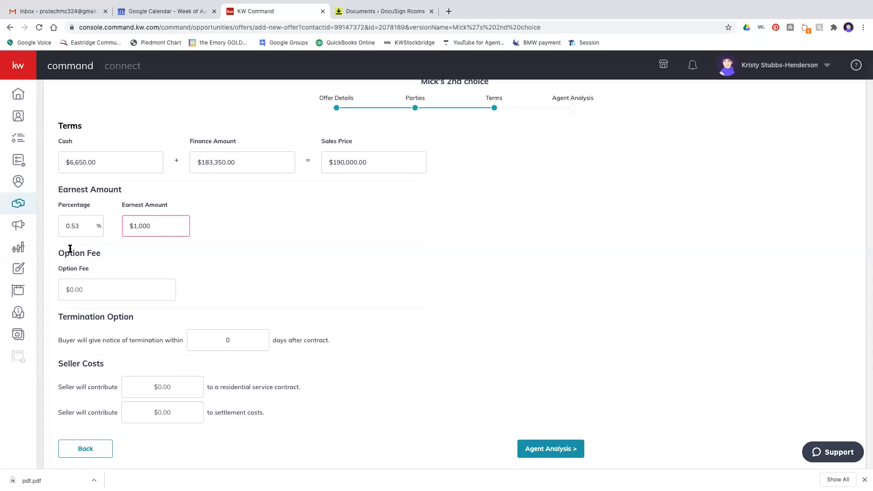
click(231, 338)
key(BackSpace)
text(7)
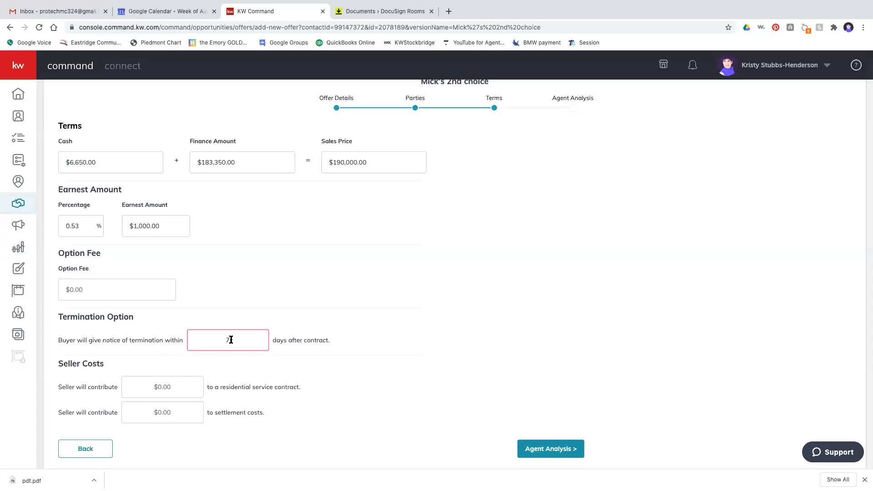
scroll(247, 362, down, 1)
click(181, 408)
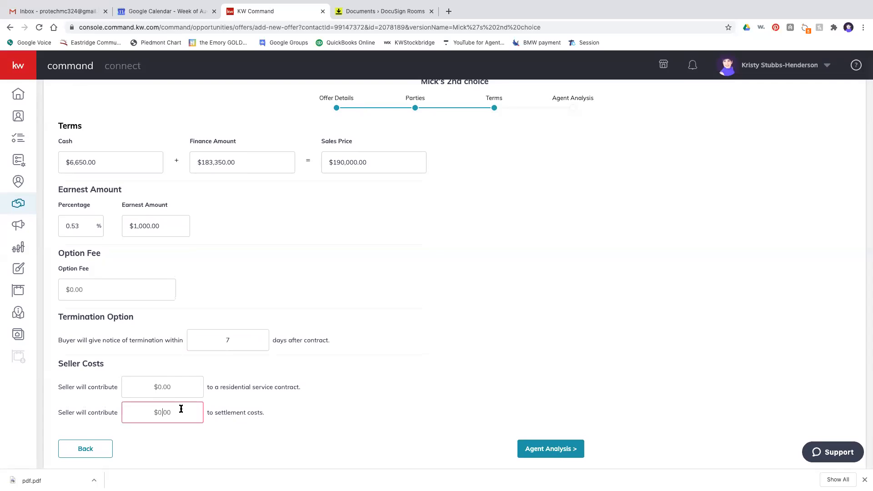
key(BackSpace)
key(BackSpace)
key(BackSpace)
key(BackSpace)
text(3500)
click(543, 447)
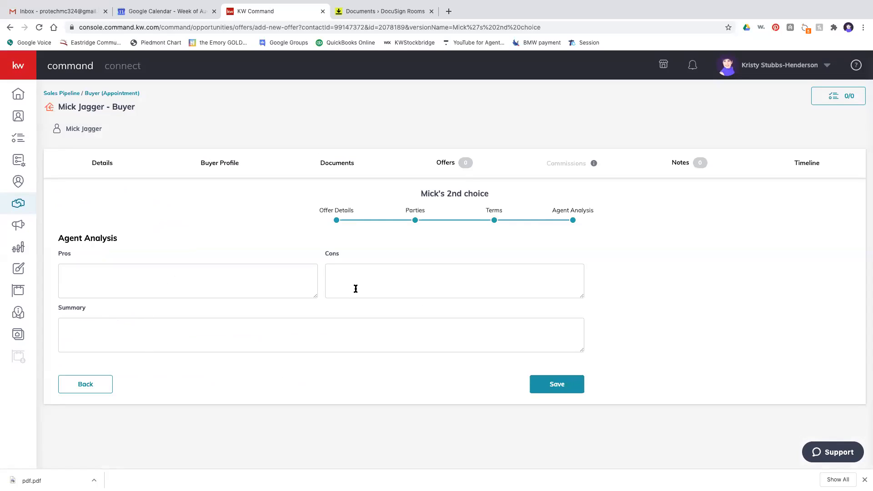
- Enter 'great price' as the pro and 'little on the high side for purchase' as the con, then save the offer
click(258, 283)
text(great price)
key(Tab)
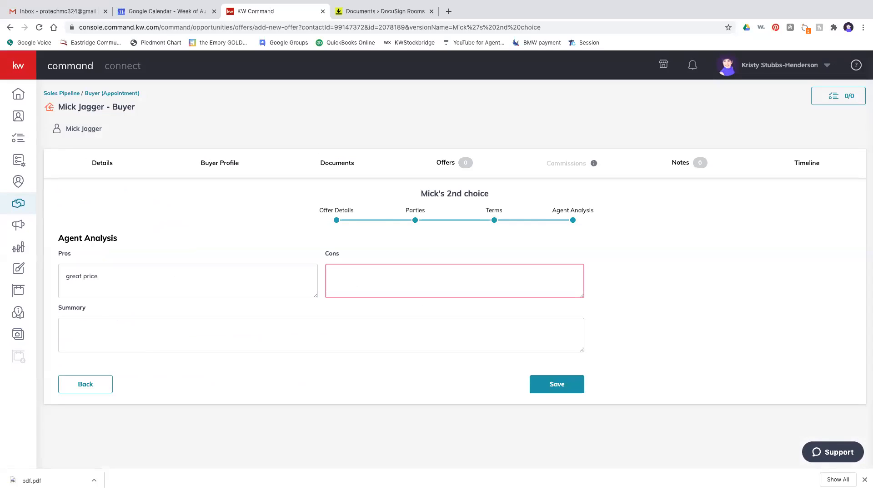
text(little on the high side for purchase)
click(551, 384)
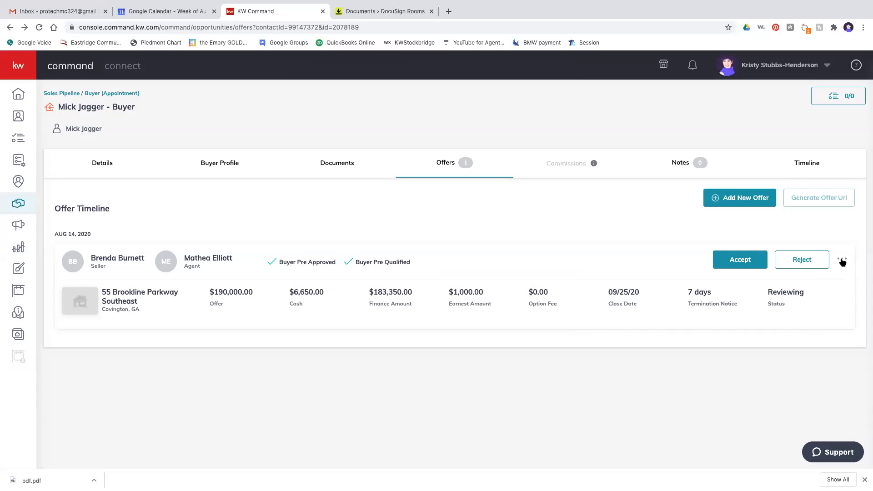
- Accept the 2nd-choice offer so its status reads Accepted
click(841, 261)
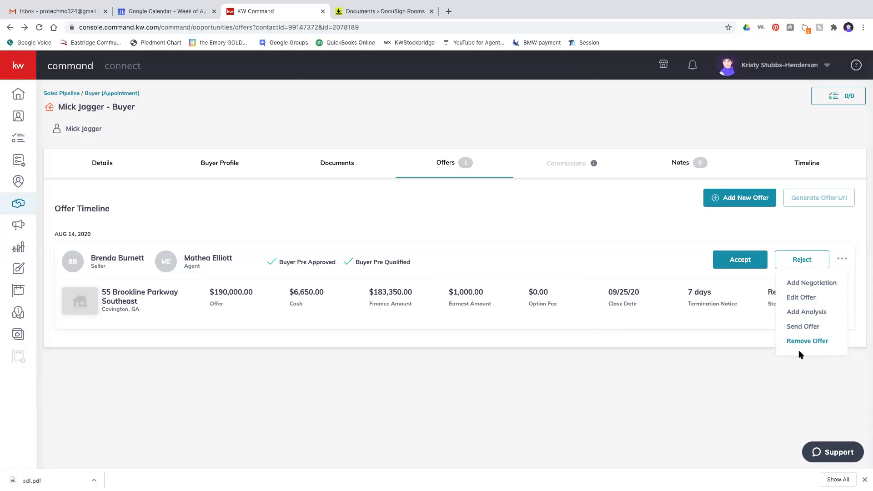
click(778, 379)
click(748, 265)
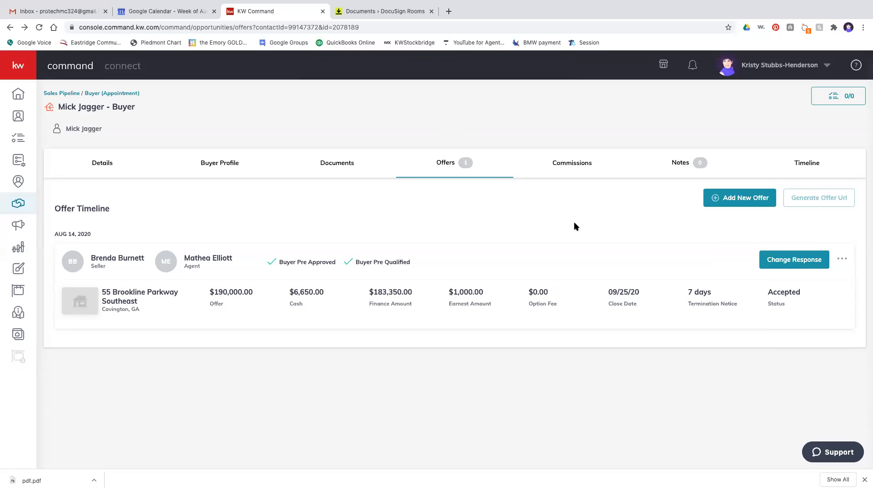
- On the Commissions tab, set the contract date to 15 August 2020 and save the general information
click(568, 173)
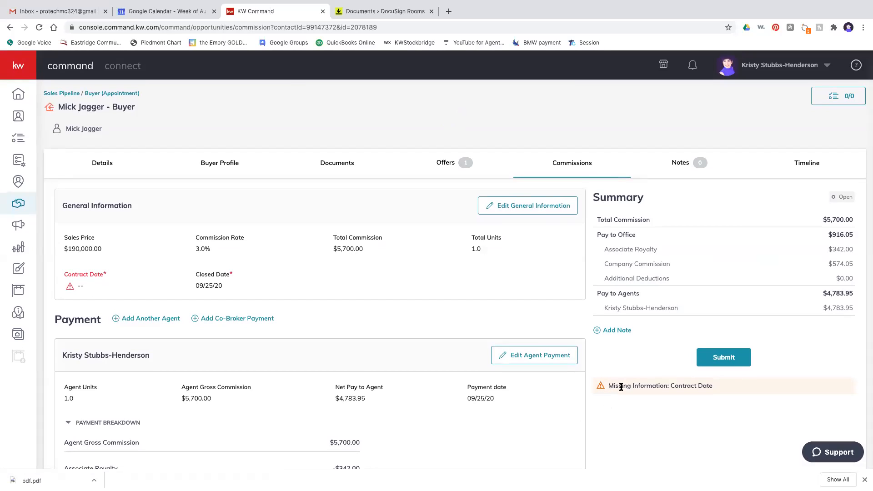
click(520, 208)
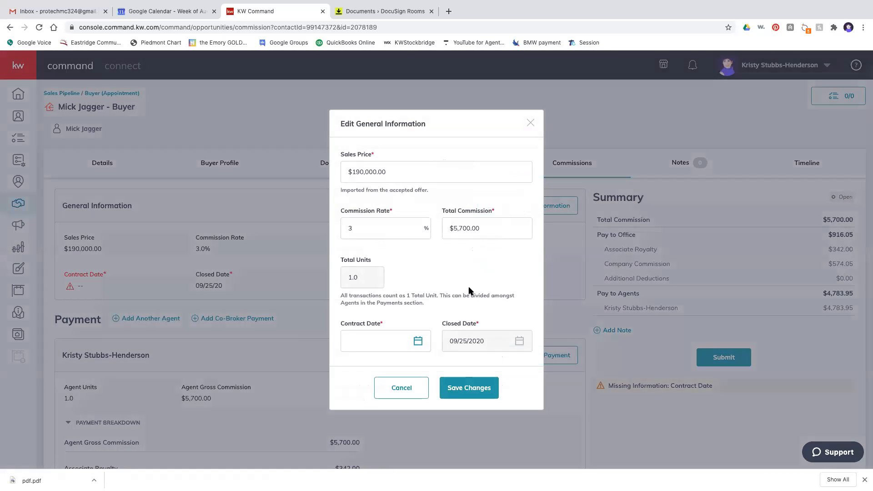
click(419, 342)
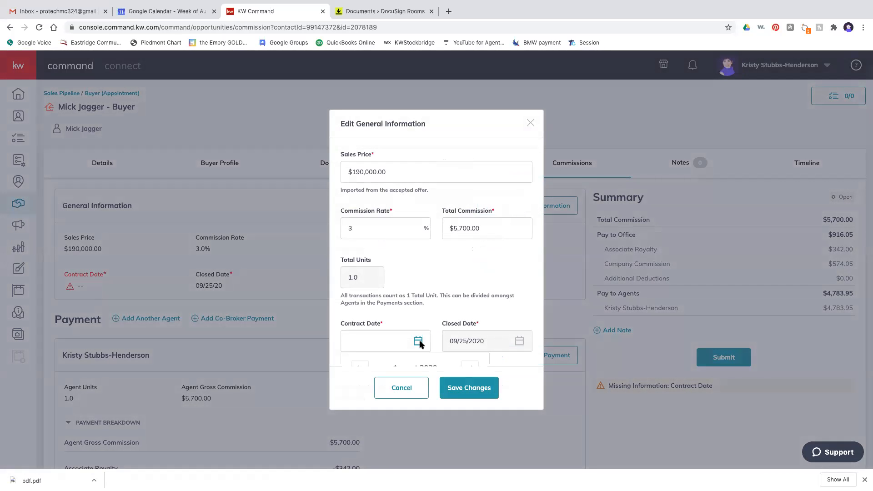
click(468, 335)
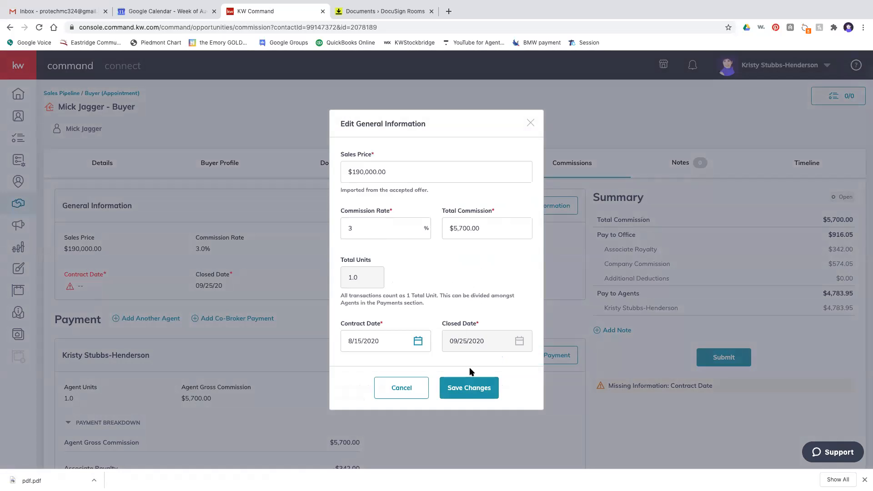
click(470, 388)
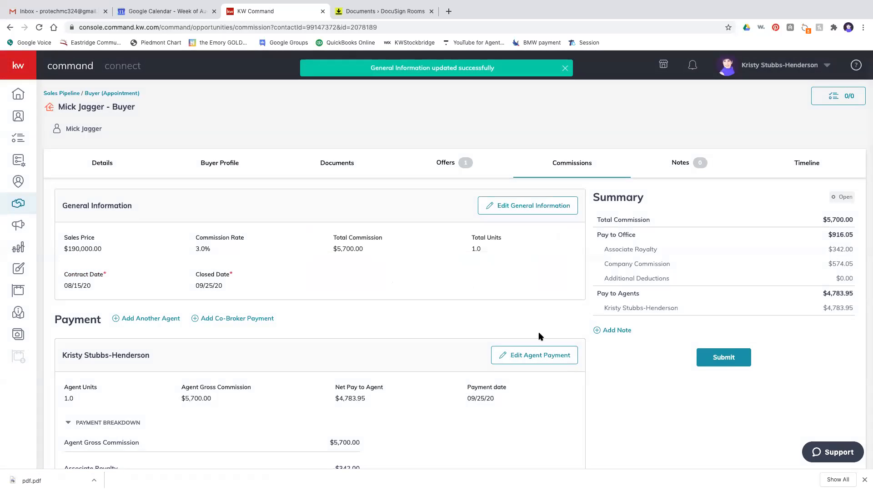
scroll(372, 347, down, 3)
scroll(372, 347, down, 5)
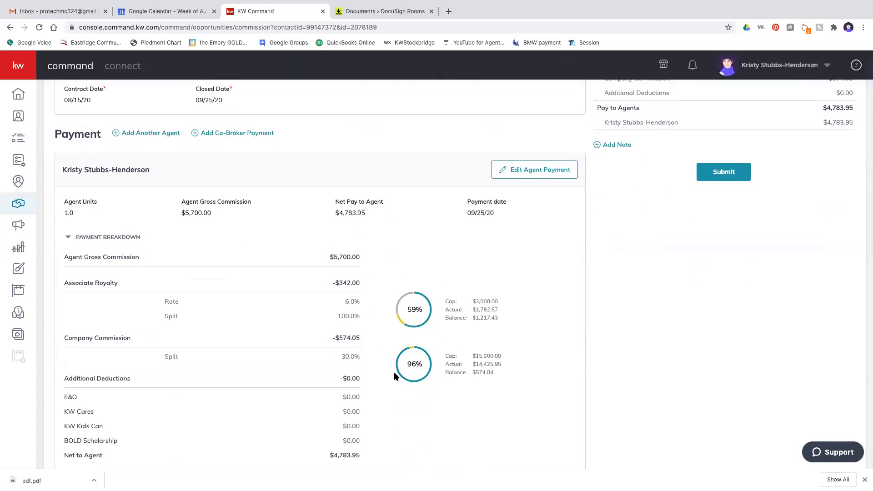
scroll(484, 335, up, 5)
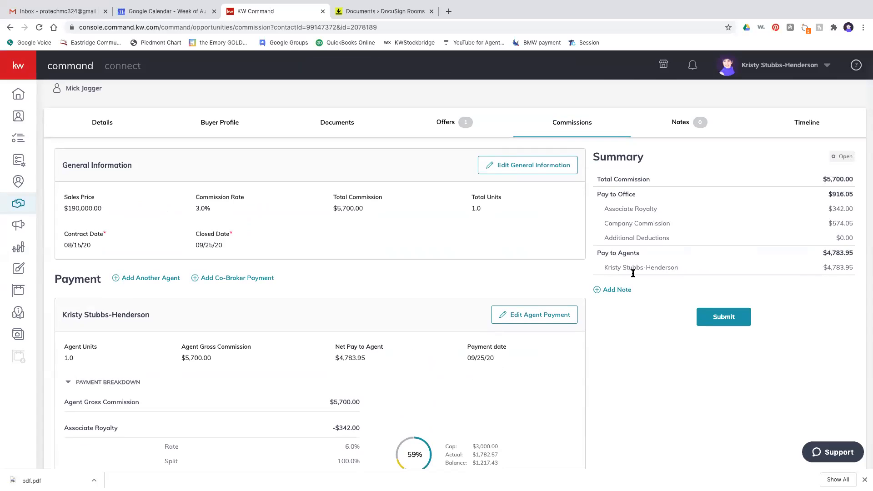
- Save the commission summary note 'take $20 out for Kares for Kids'
click(597, 291)
click(431, 227)
text(take )
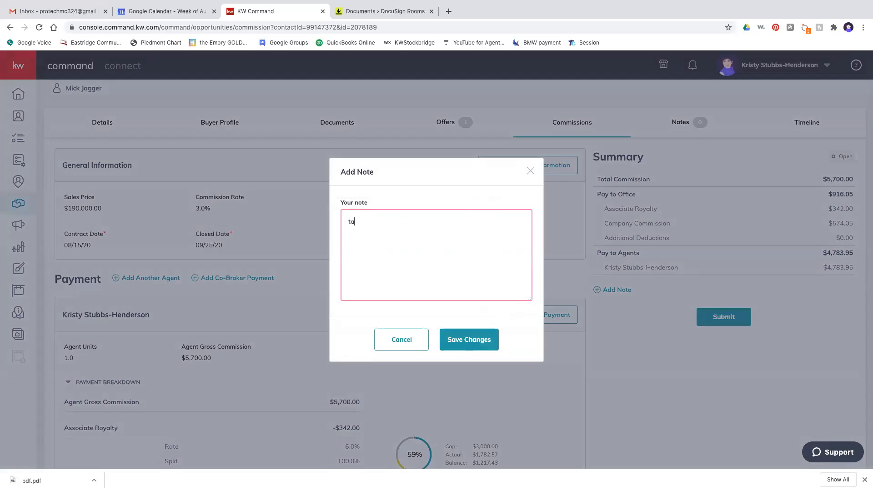
text($20 our)
key(BackSpace)
text(t for)
text(s for Kids)
click(481, 348)
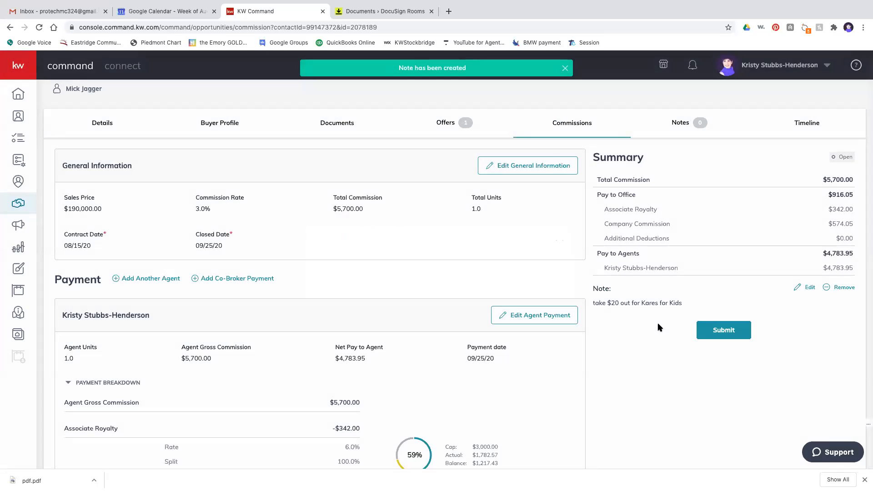
scroll(492, 377, down, 5)
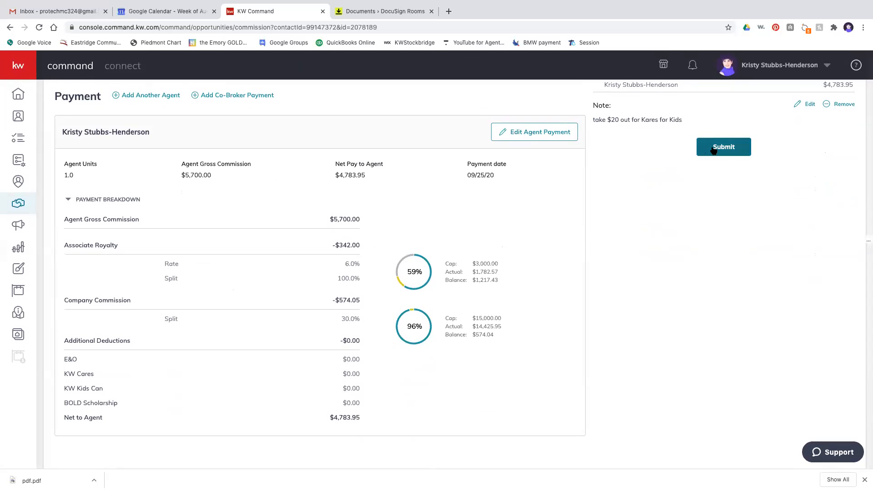
scroll(652, 202, up, 4)
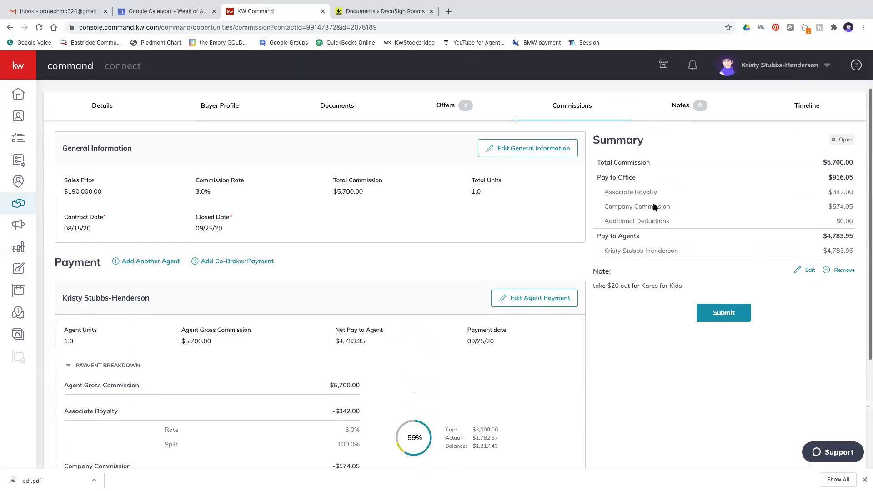
scroll(653, 206, up, 2)
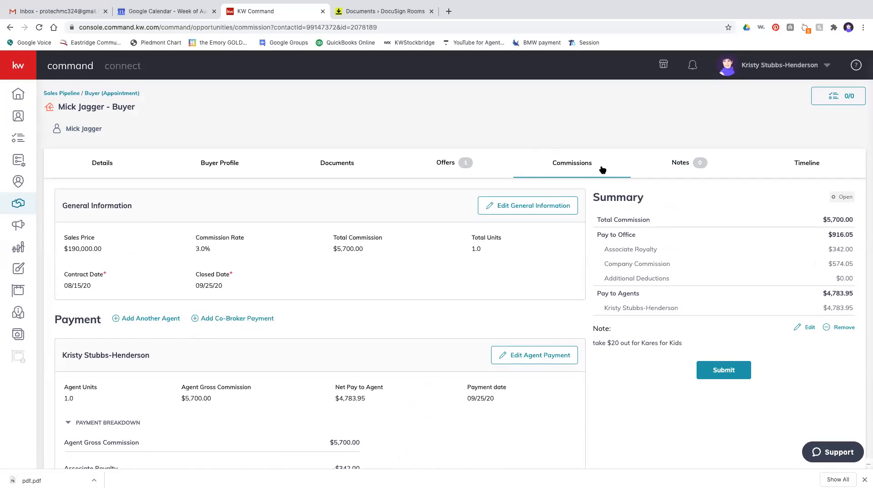
- Create a Notes-tab note titled Inspection reading 'inspection needs to be within 4 days'
click(673, 168)
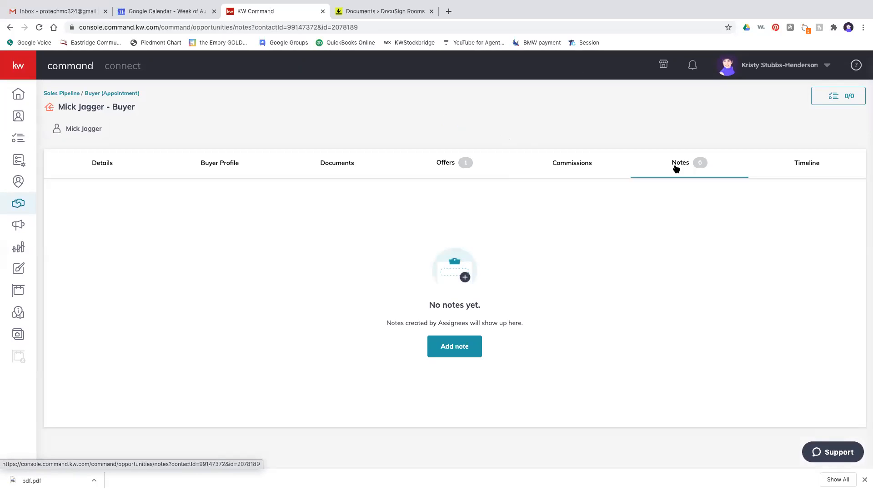
click(443, 352)
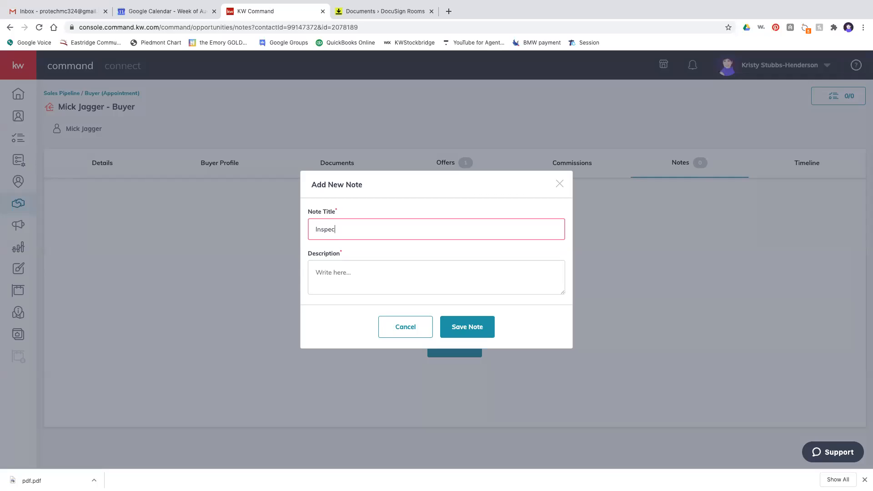
key(Tab)
text(Sec)
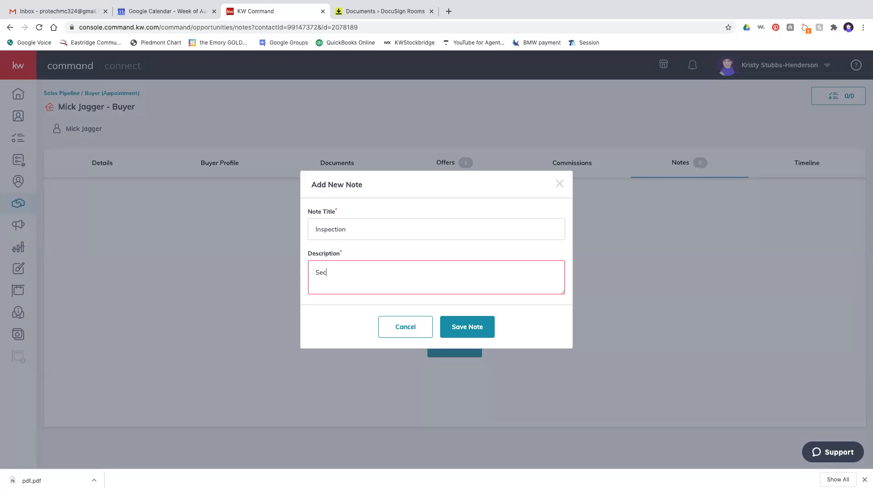
key(BackSpace)
key(BackSpace)
text(kins)
key(BackSpace)
key(BackSpace)
text(ins)
click(472, 332)
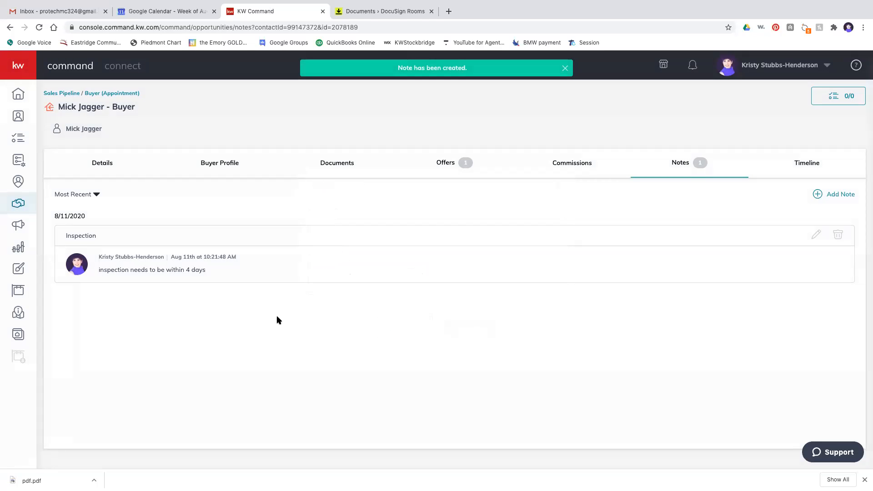
- Open the Timeline tab and scroll through the activity log from creation to commission changes
click(808, 167)
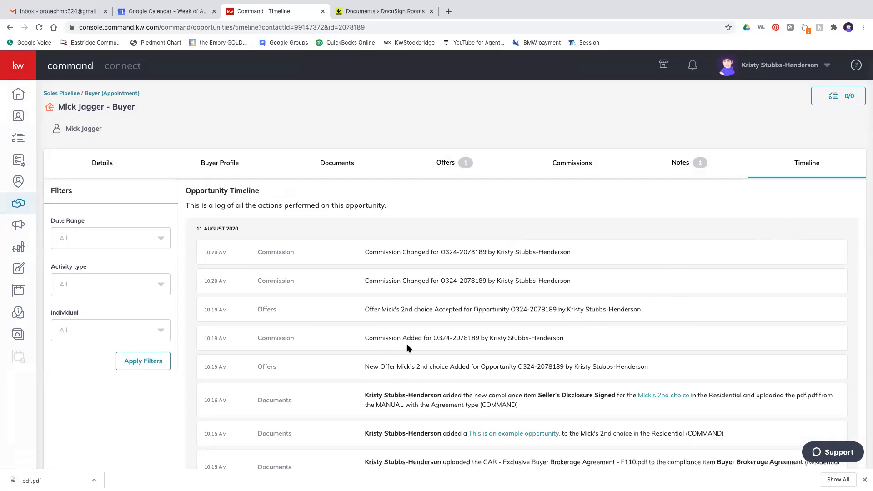
scroll(386, 377, down, 5)
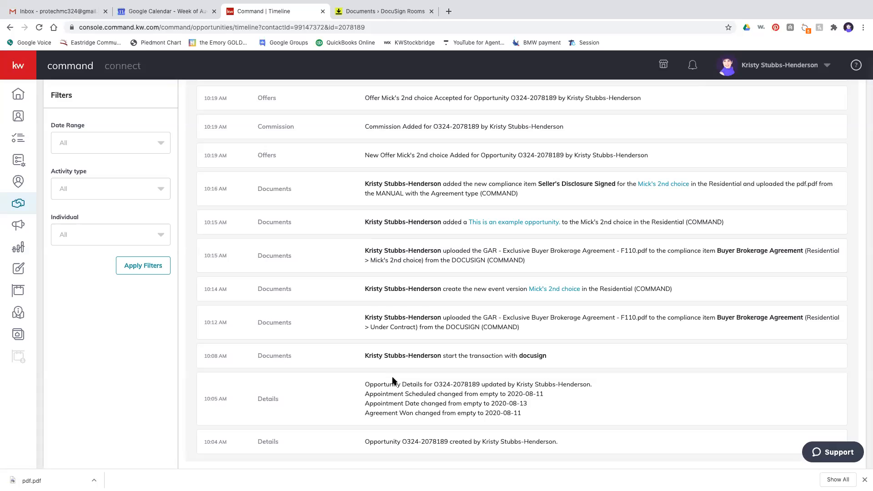
scroll(394, 380, up, 5)
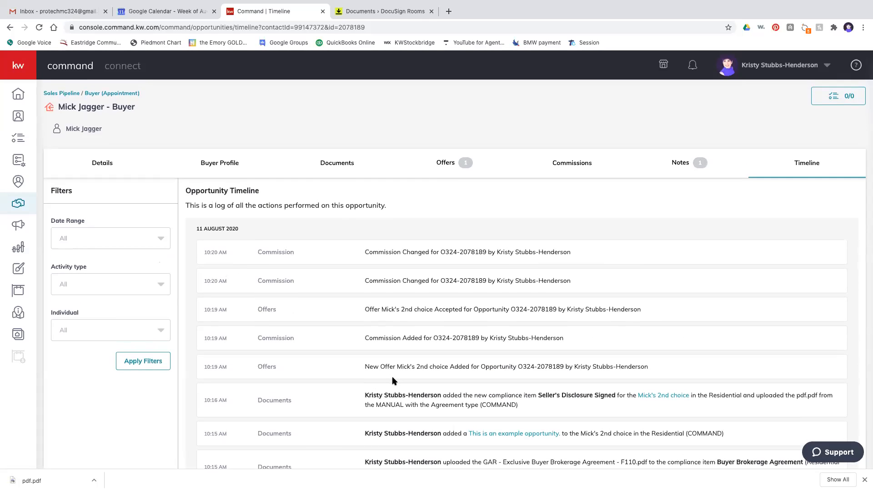
- Open the stage checklist and step through the stages to Offer Accepted/Earnest Money
click(839, 98)
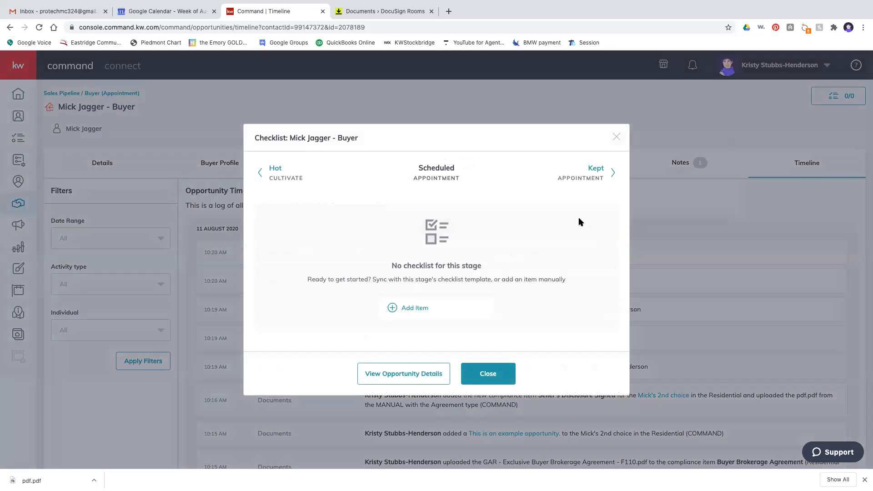
click(613, 173)
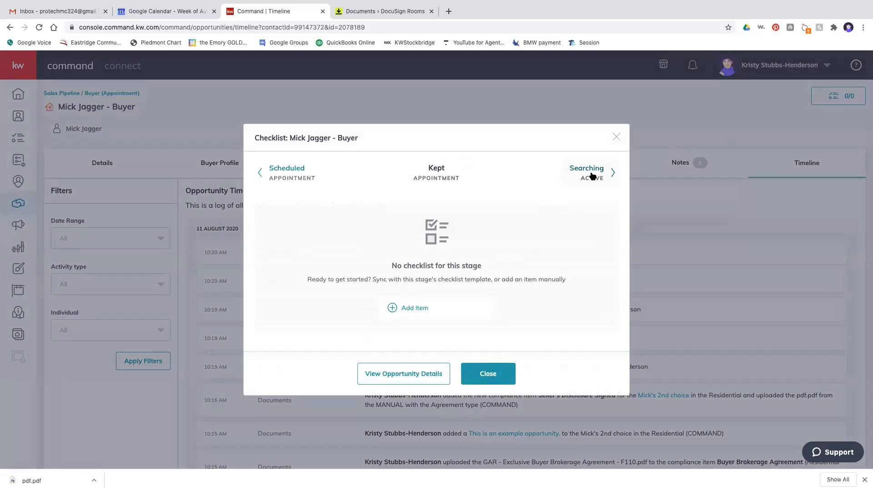
click(613, 173)
click(614, 172)
click(613, 173)
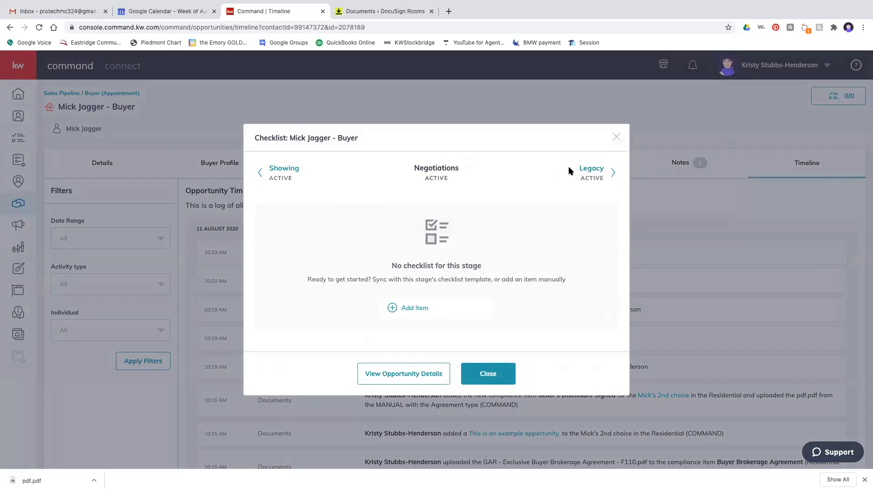
click(613, 173)
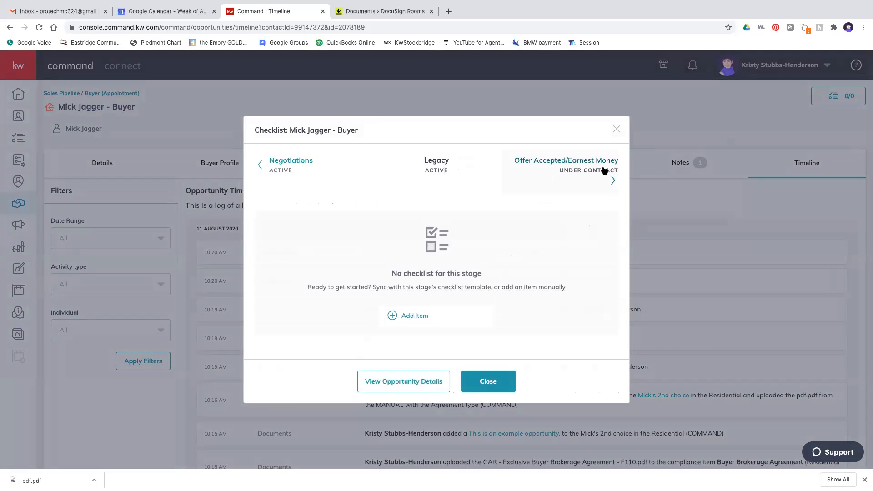
click(600, 165)
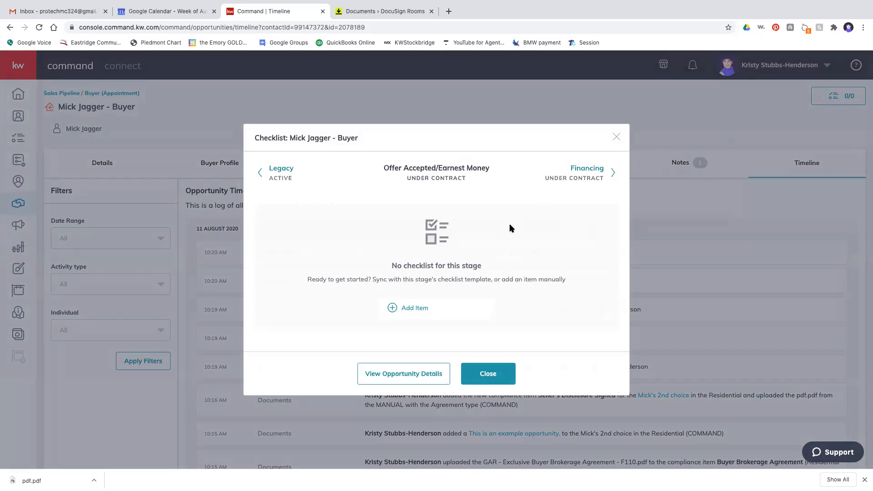
- Add the checklist item 'get earnest money $1000' due August 18
click(415, 309)
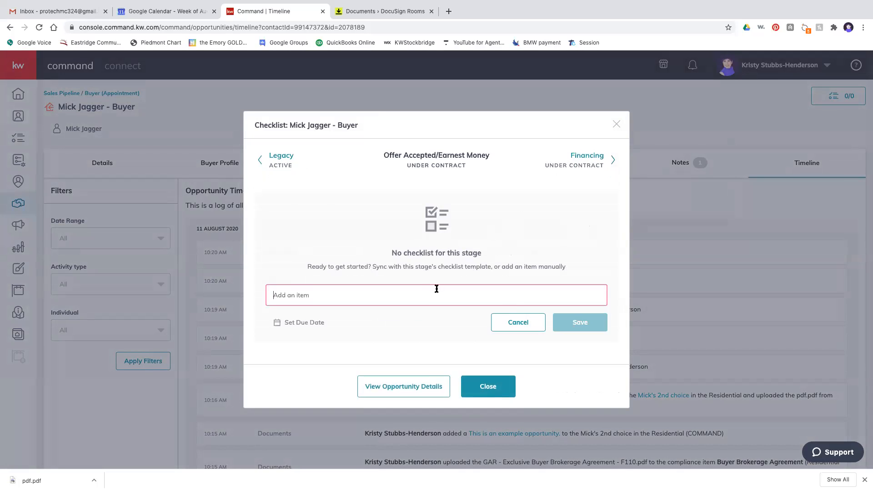
text(get earnest money $1000)
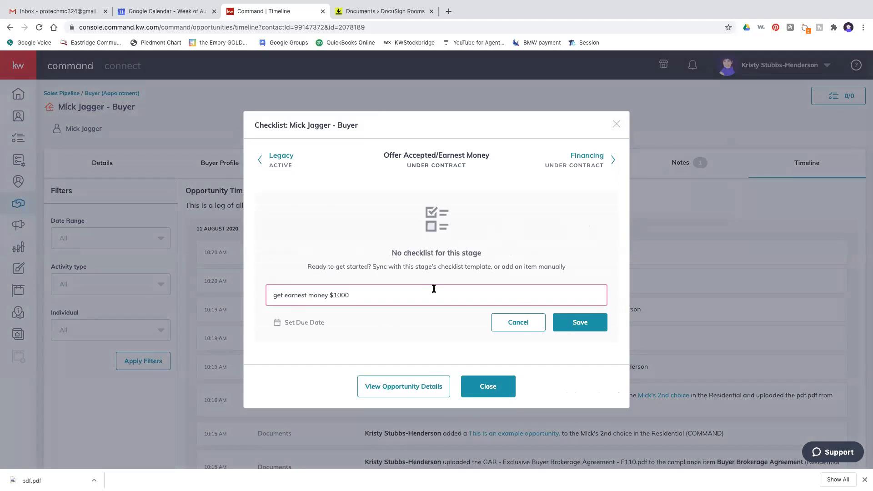
click(318, 322)
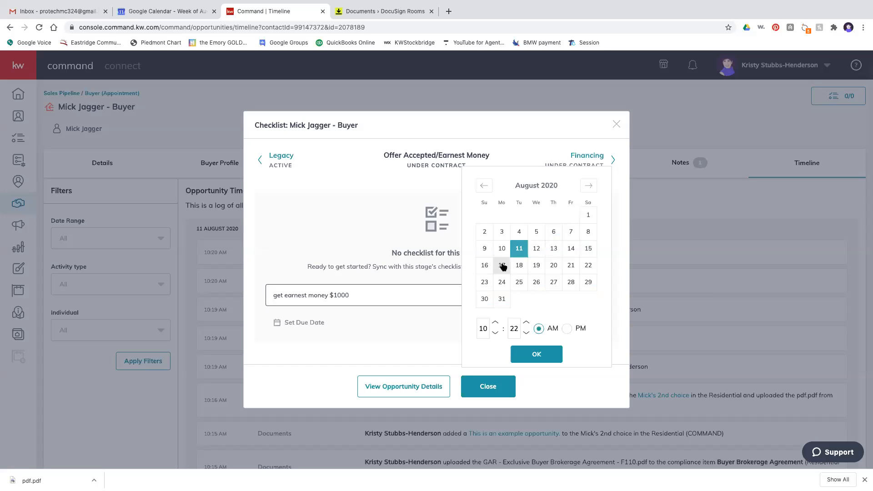
click(518, 266)
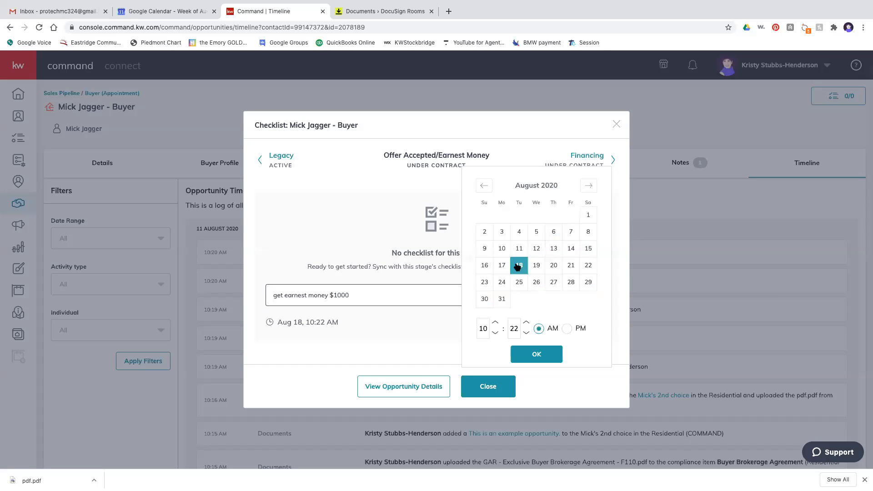
click(537, 359)
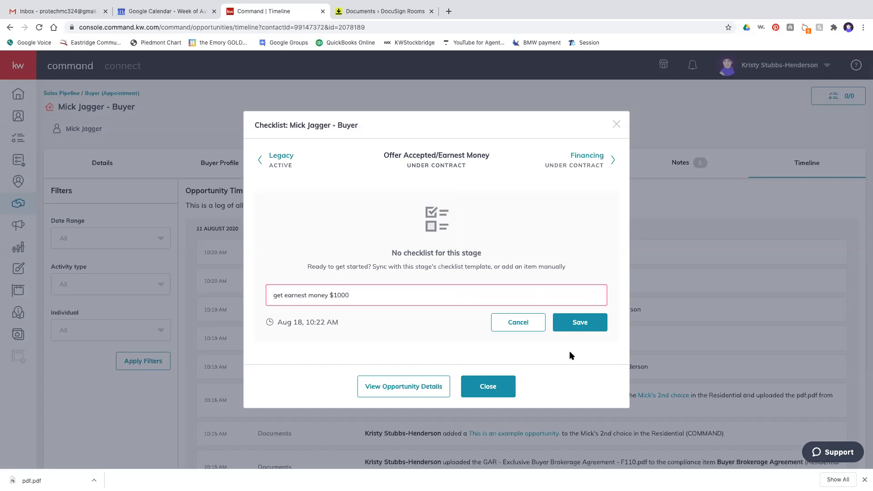
click(586, 323)
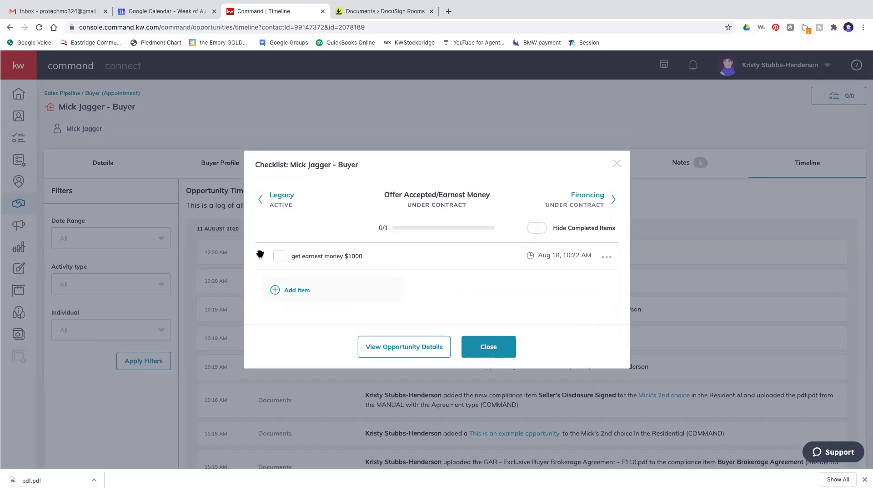
- Add 'Schedule inspection' due August 17, move it to the top, and close the checklist
click(304, 290)
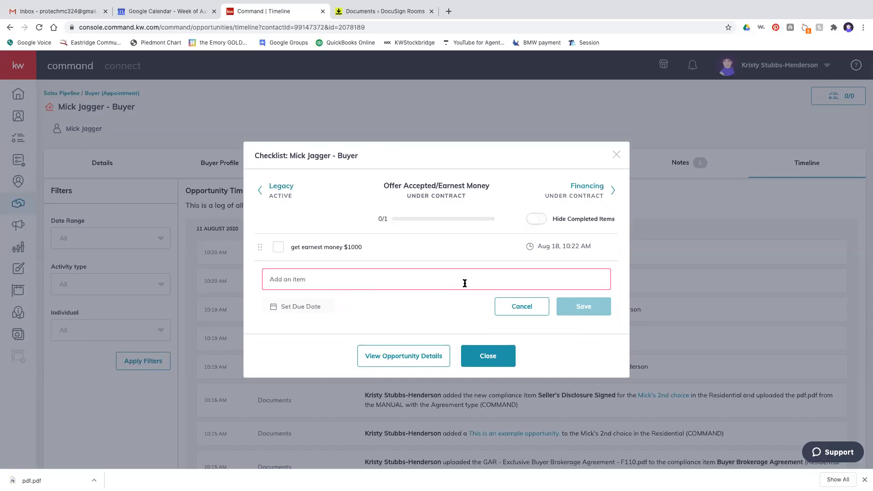
text(Schedule inspection)
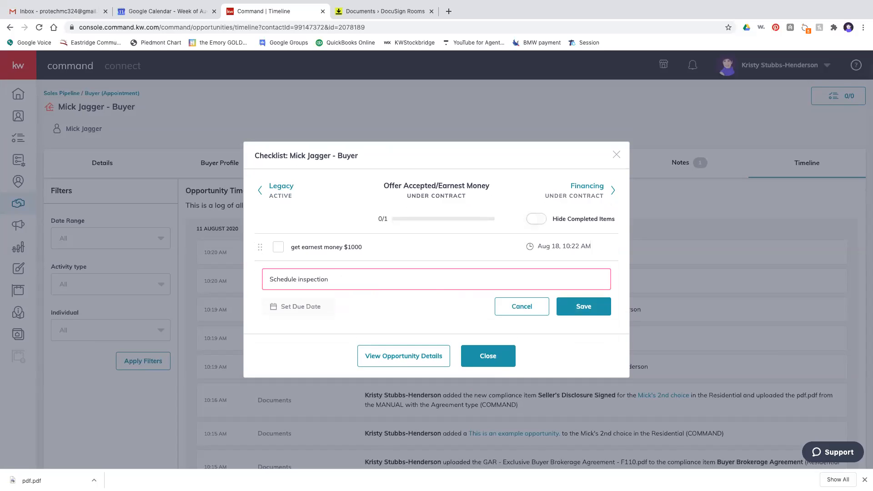
click(291, 306)
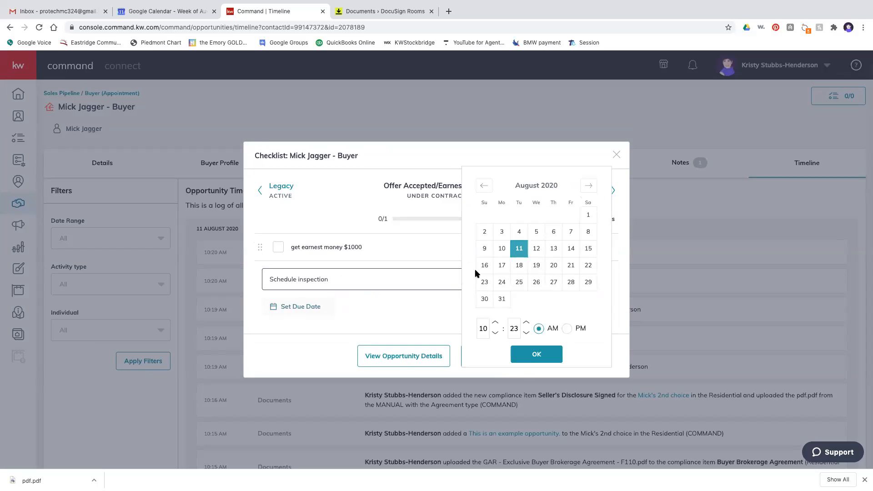
click(502, 266)
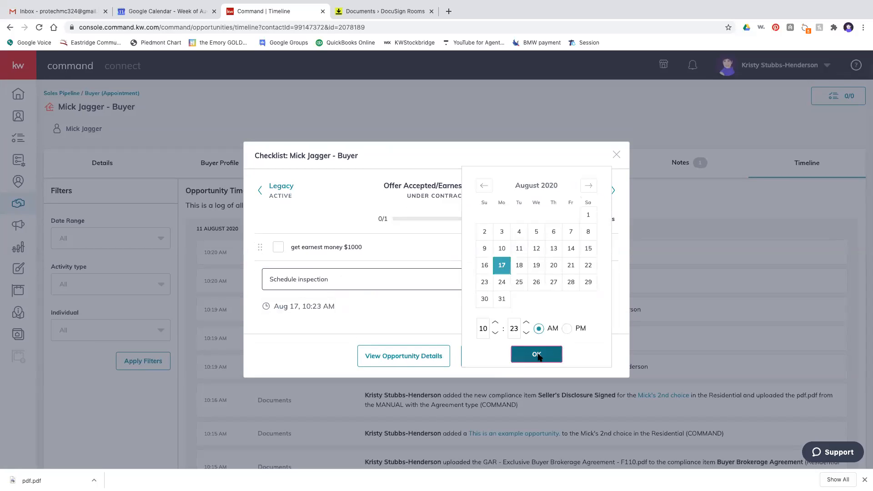
click(537, 354)
click(578, 309)
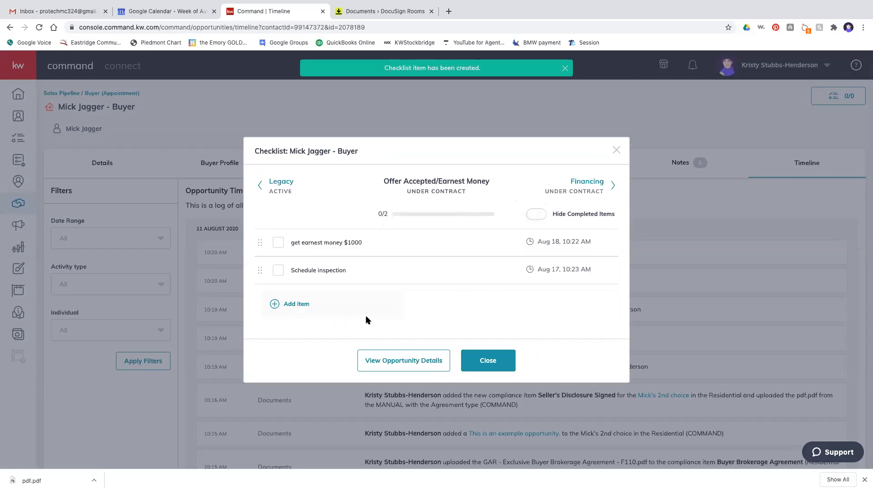
drag(260, 270, 267, 244)
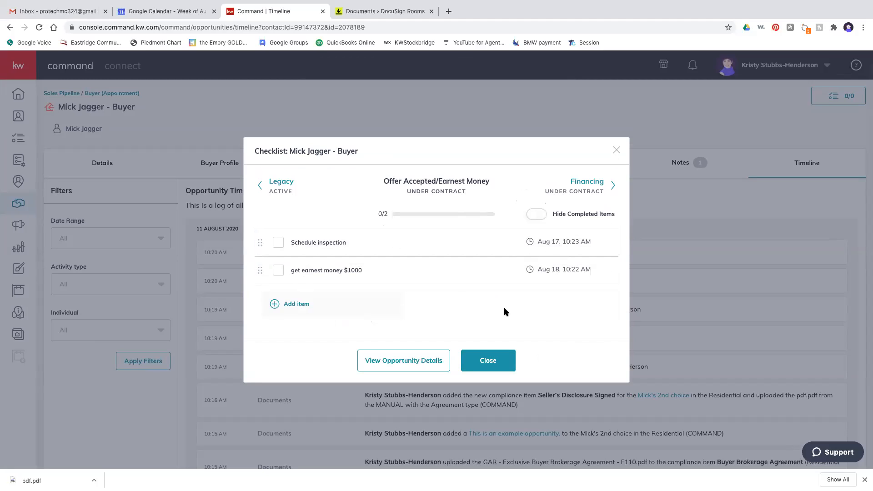
click(492, 362)
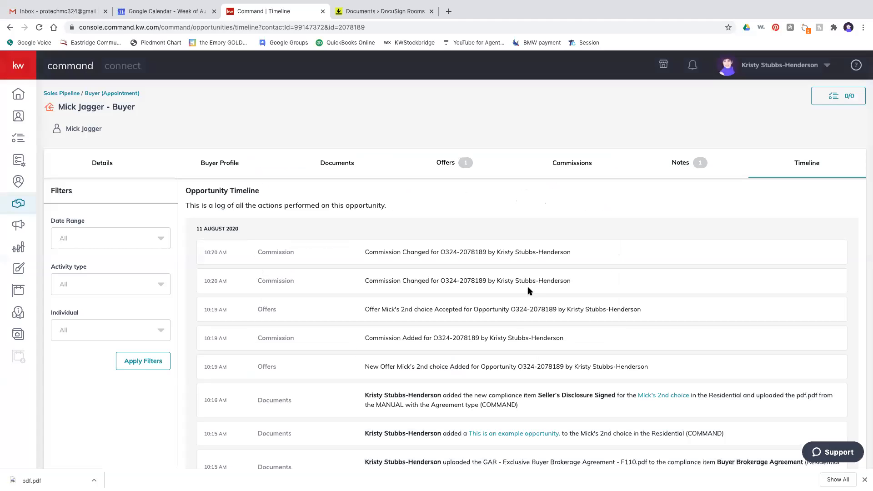
- Go back to the opportunities dashboard after briefly opening Listings Under Contract
click(71, 94)
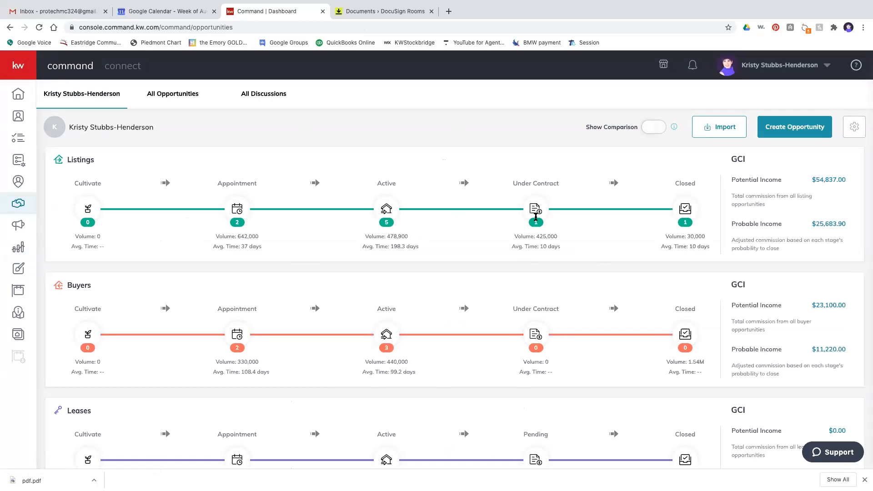
click(535, 212)
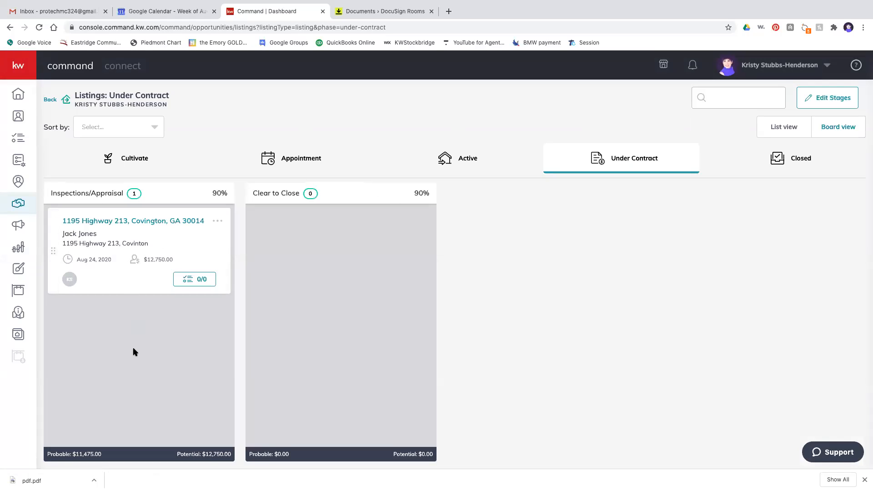
scroll(135, 351, left, 5)
scroll(133, 351, left, 5)
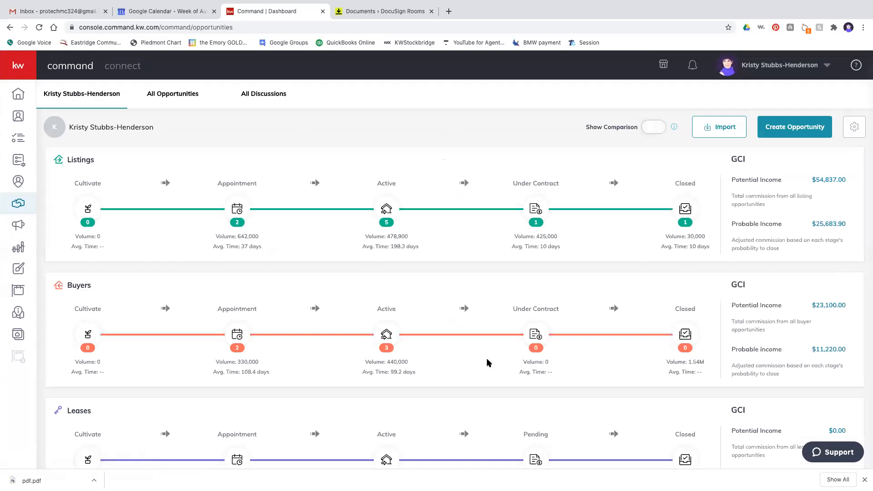
- In Buyers Active, drag the buyer card from Appointment to Active, then on to Under Contract
click(386, 335)
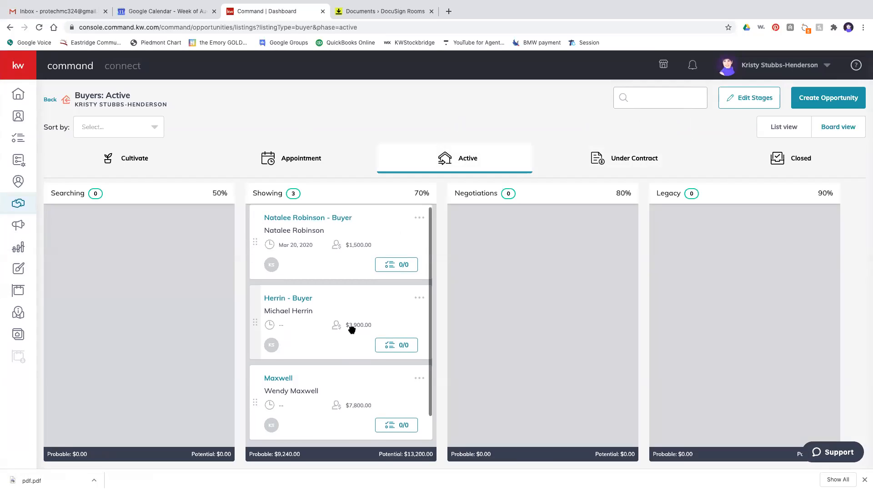
click(292, 159)
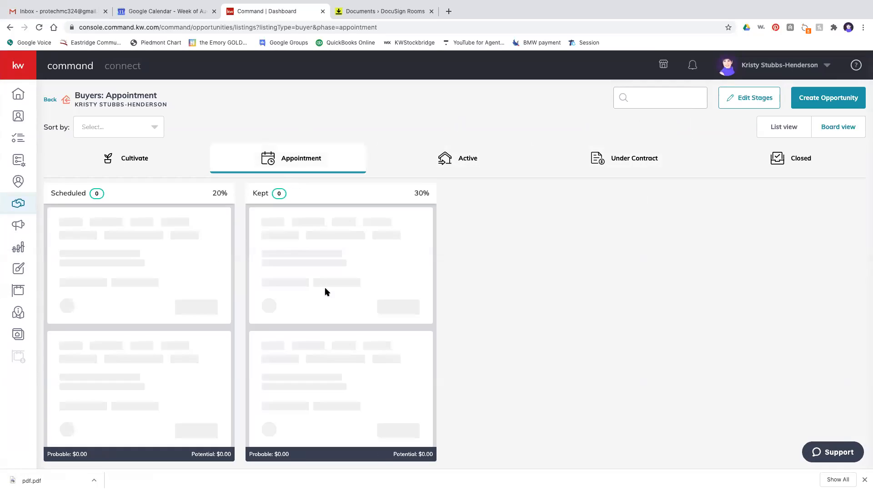
drag(107, 323, 439, 154)
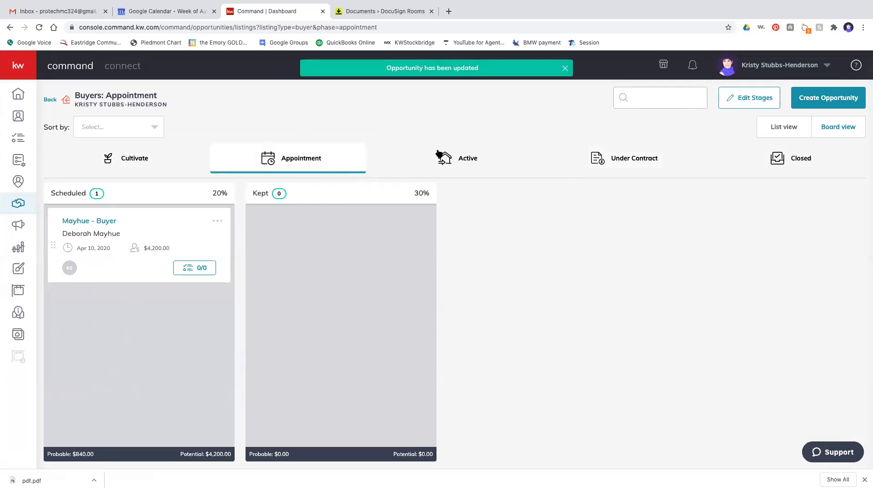
click(469, 160)
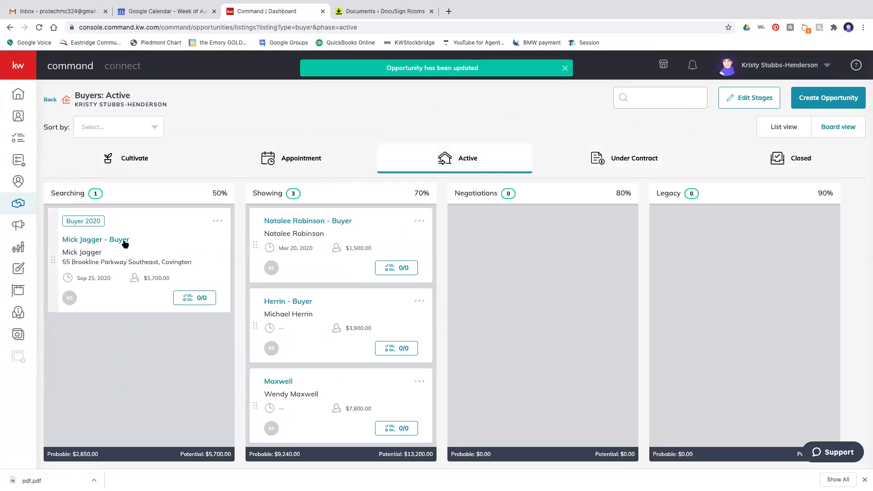
drag(185, 236, 620, 162)
click(621, 162)
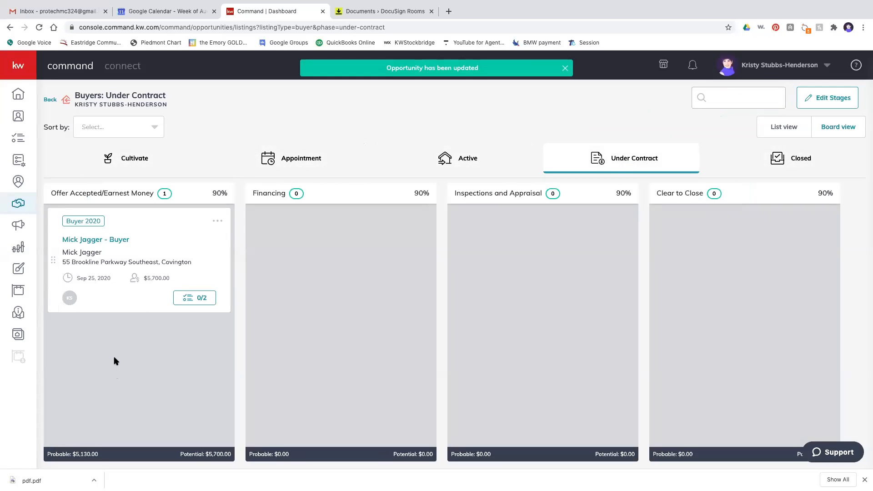
- Tick Schedule inspection and the earnest money item so the checklist reads 2/2
click(203, 301)
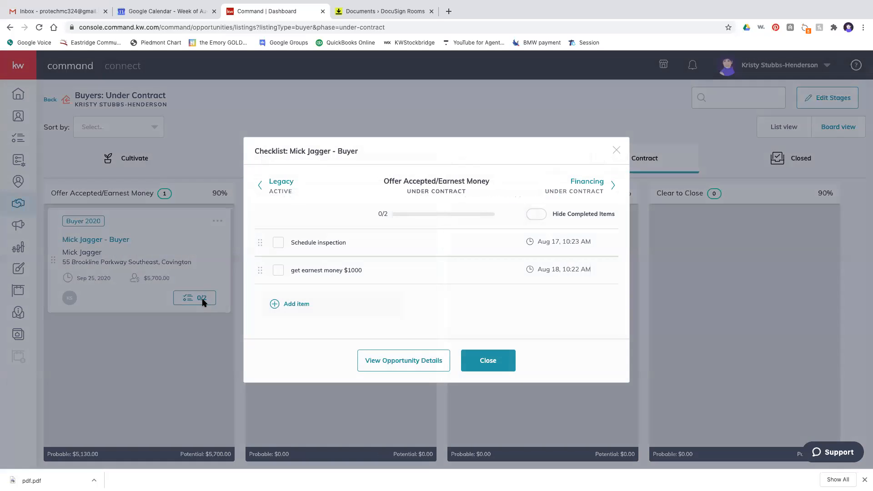
click(278, 244)
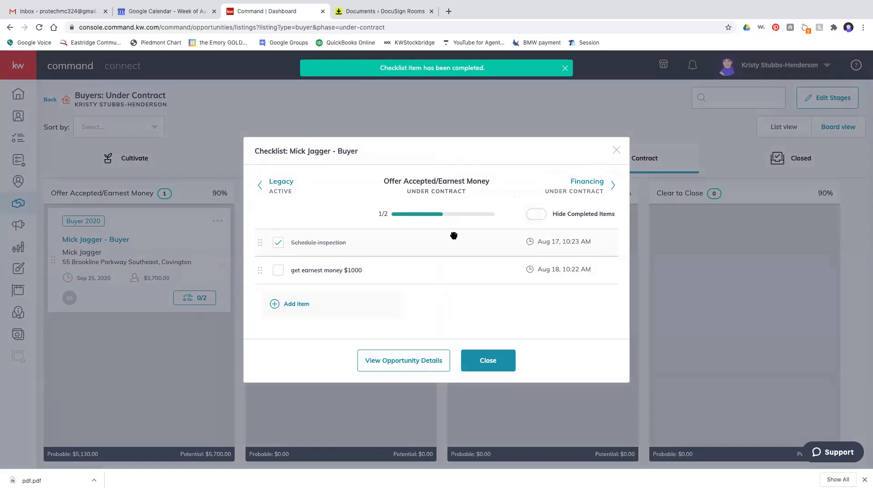
click(278, 272)
click(476, 364)
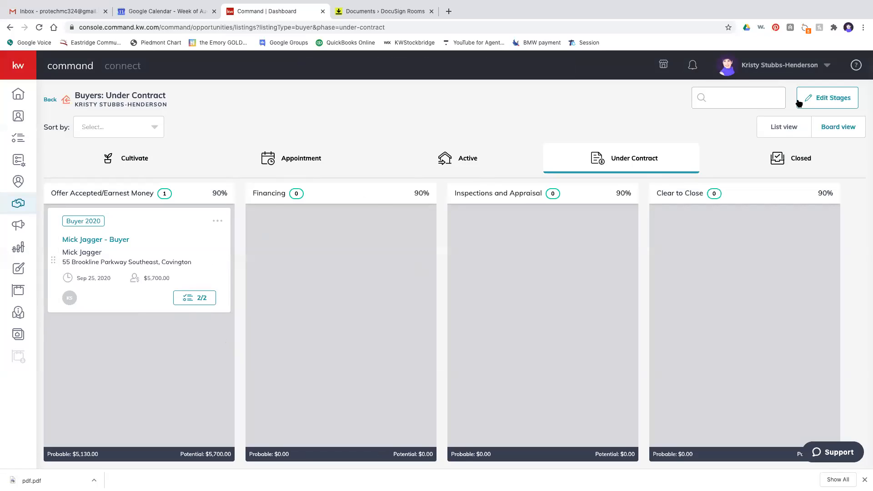
- Switch buyers to list view and check the Under Contract stage settings
click(782, 132)
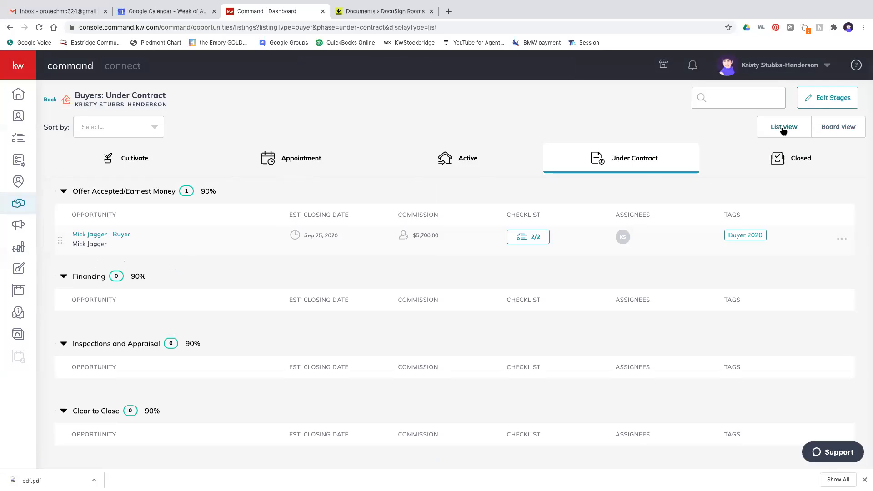
click(824, 99)
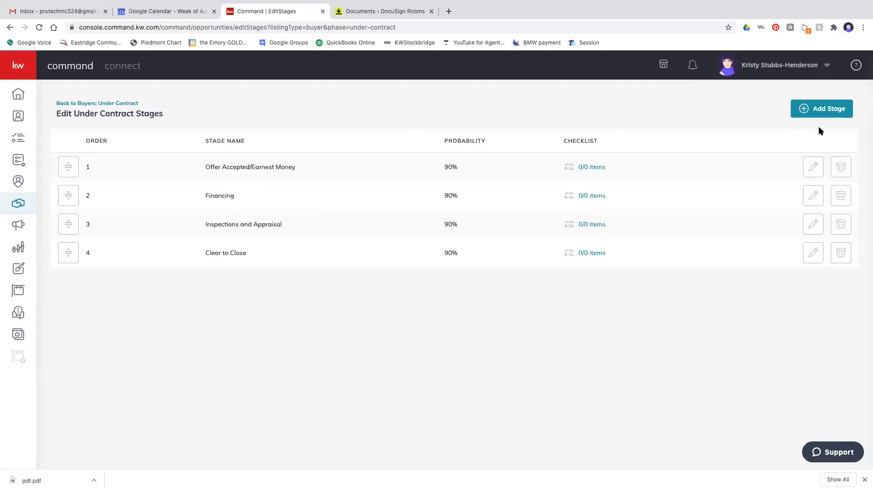
click(82, 103)
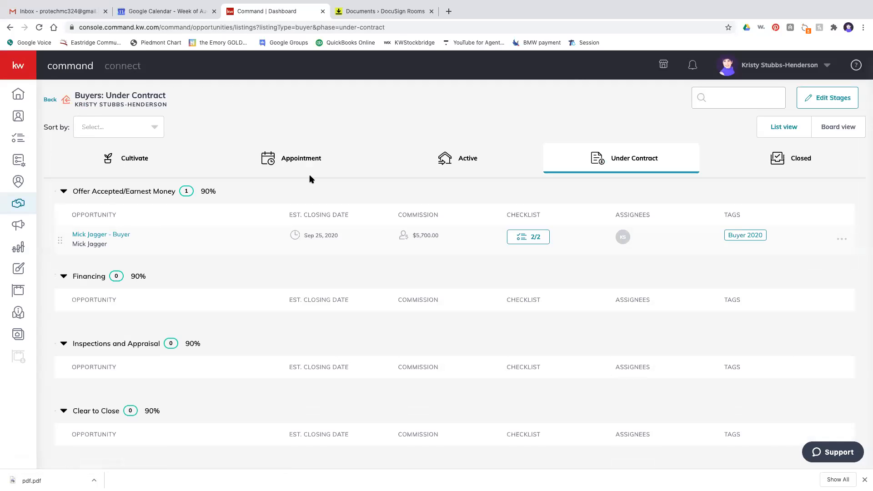
- Delete the Legacy stage from the Active buyer phase, leaving Searching, Showing and Negotiations
click(469, 159)
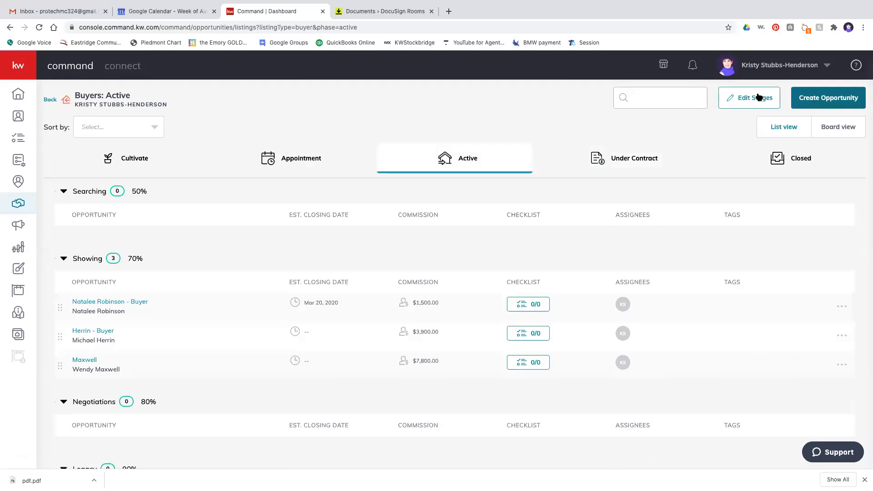
click(753, 96)
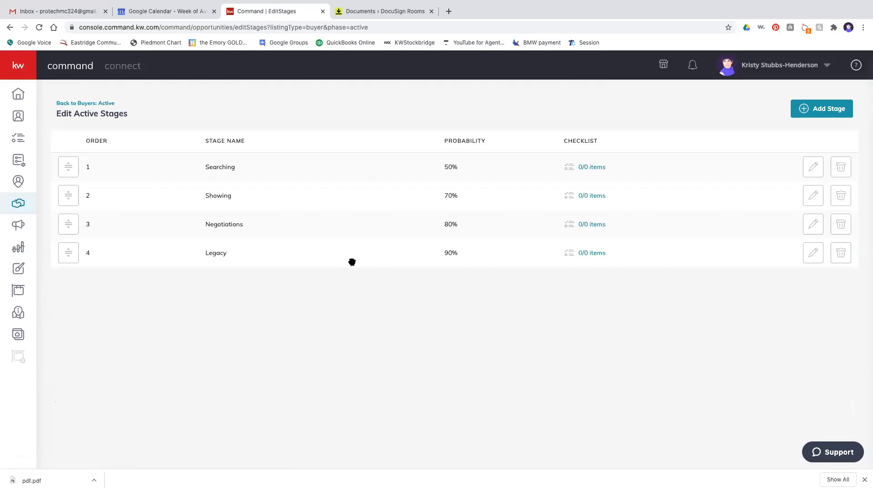
click(841, 253)
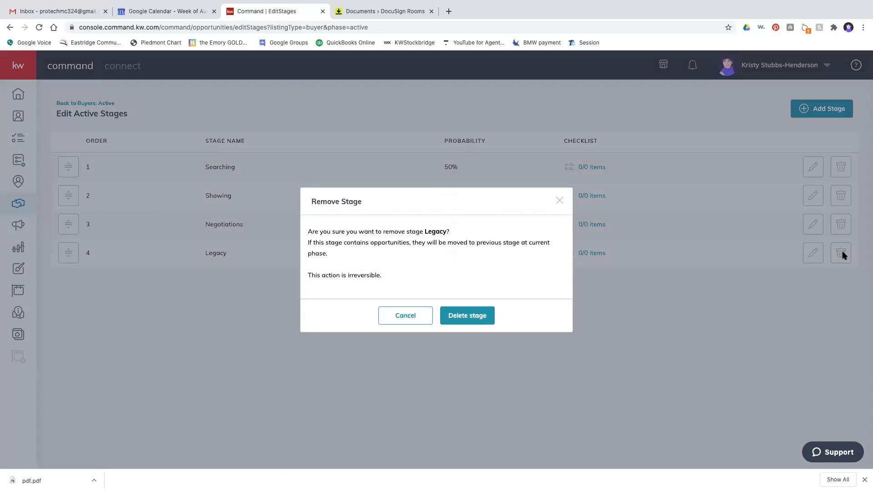
click(453, 315)
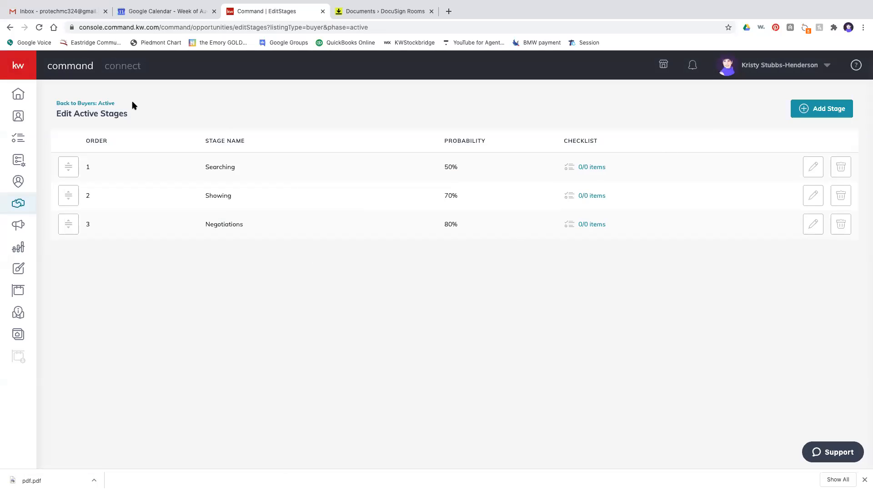
click(80, 104)
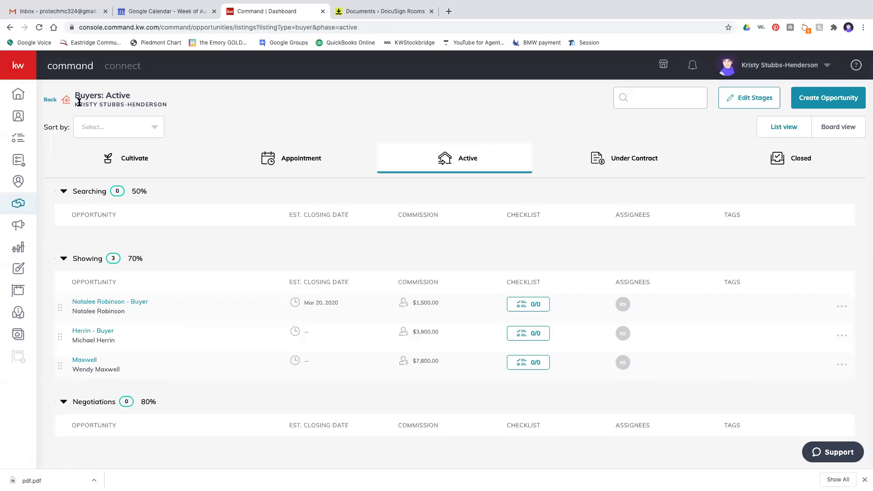
- Review the opportunities overview dashboard and then the reports dashboard
click(49, 101)
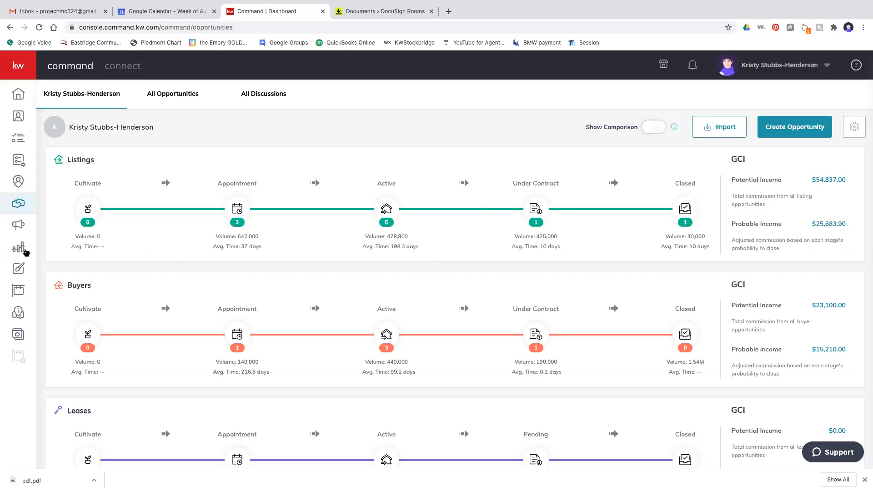
click(20, 249)
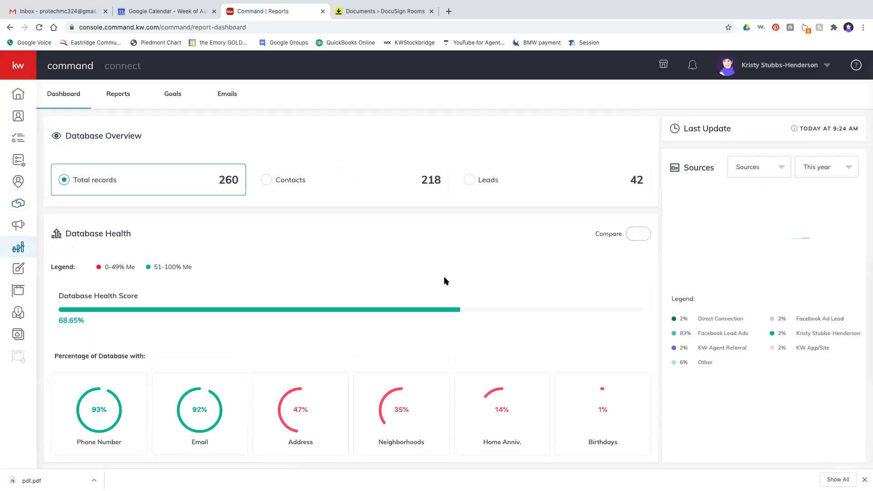
scroll(445, 280, down, 1)
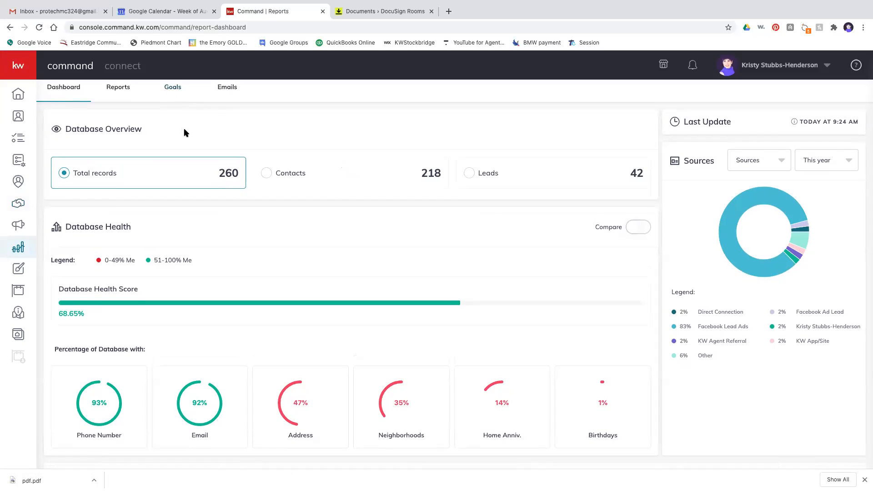
scroll(58, 211, up, 1)
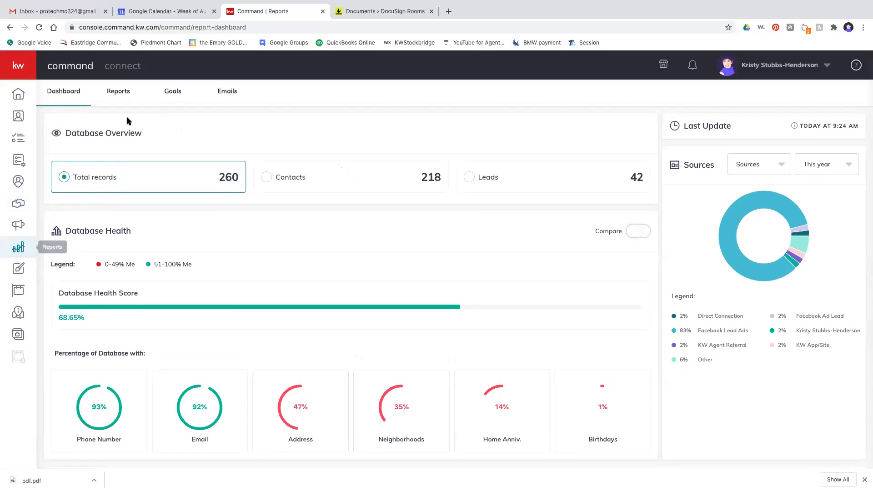
- Check the 2020 Goals report (42 YTD leads vs 1,012 goal), then return home
click(171, 92)
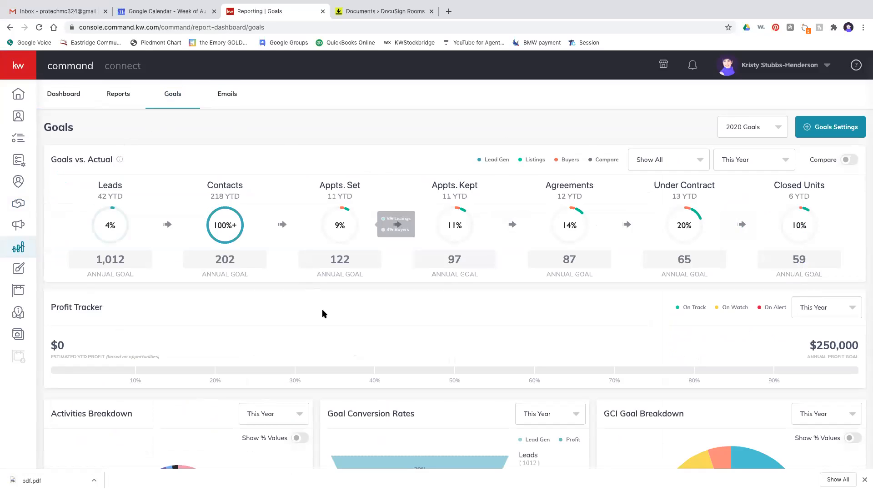
scroll(446, 333, down, 1)
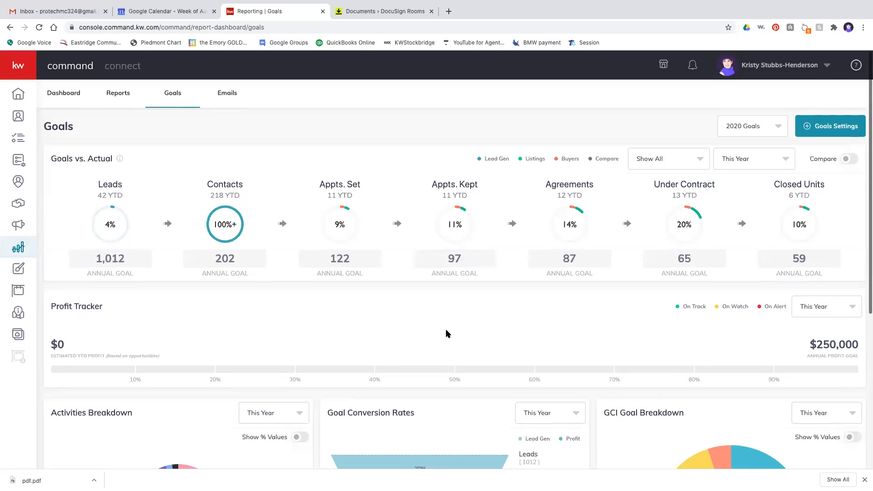
scroll(448, 332, down, 1)
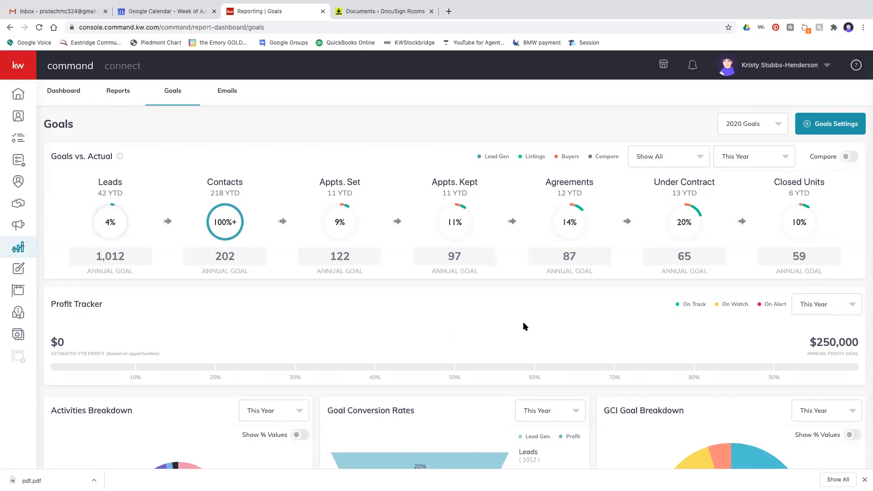
click(17, 95)
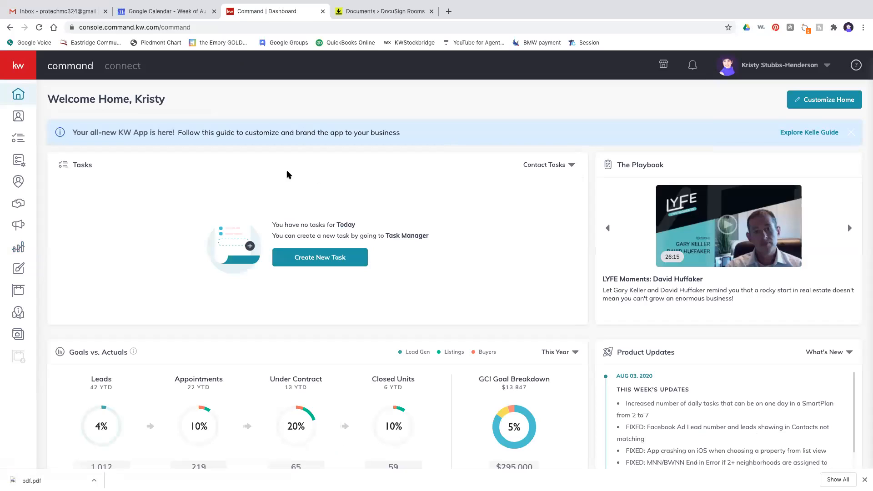
click(447, 11)
text(kwc)
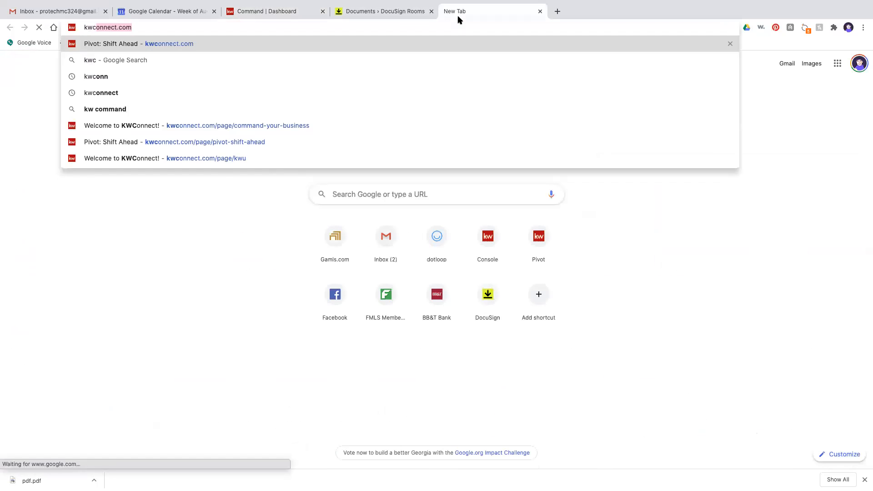
key(Return)
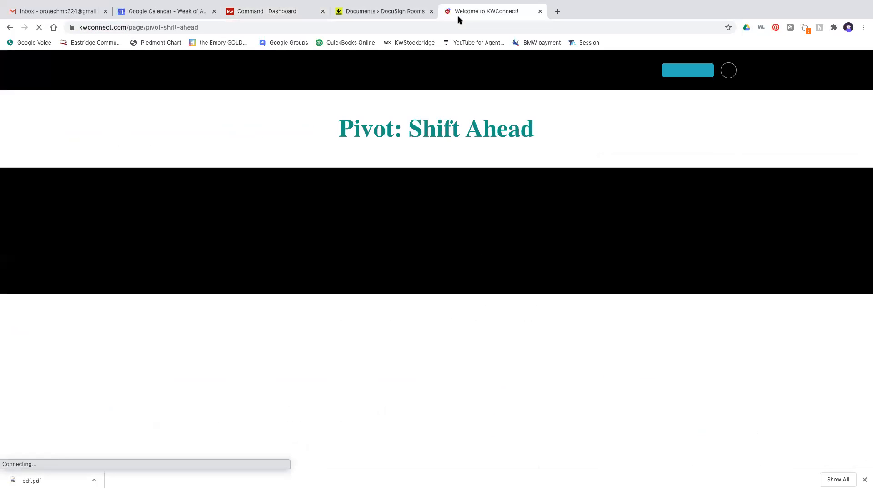
mouse_move(455, 69)
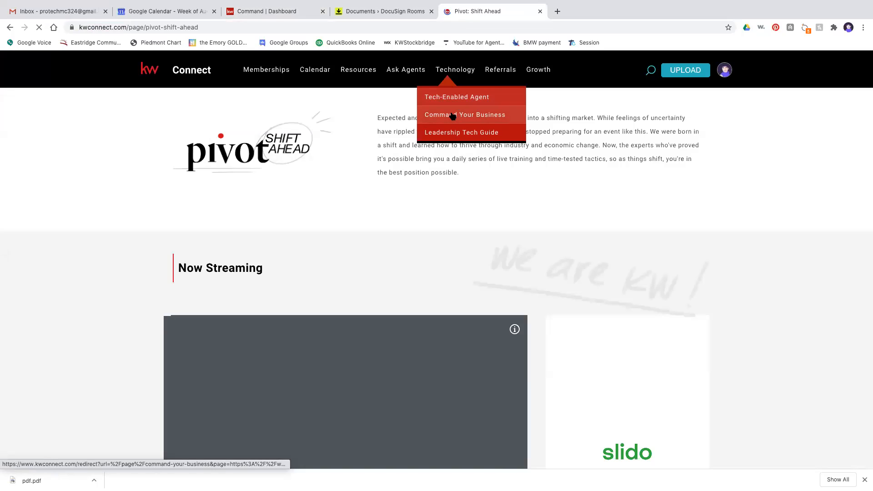
click(453, 116)
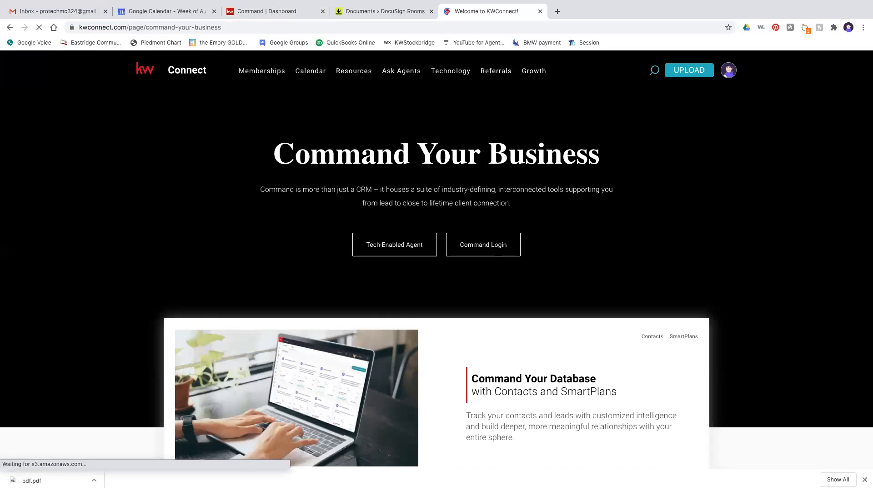
scroll(492, 282, down, 6)
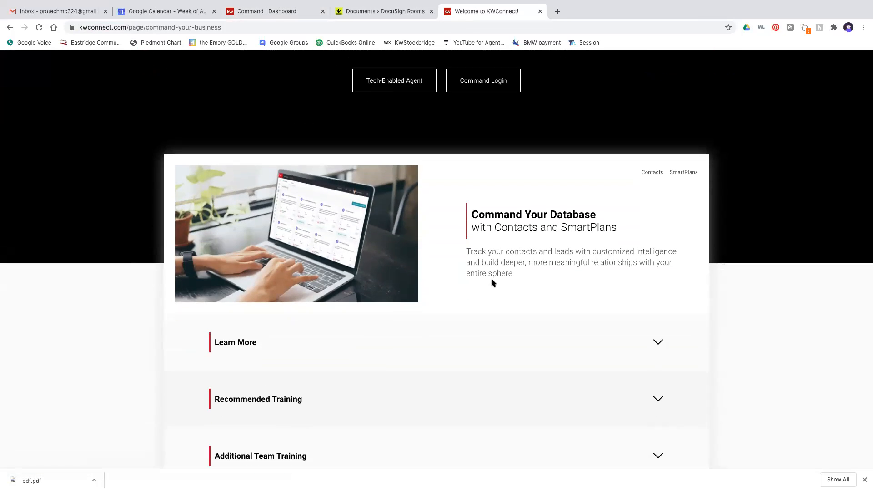
scroll(491, 282, down, 4)
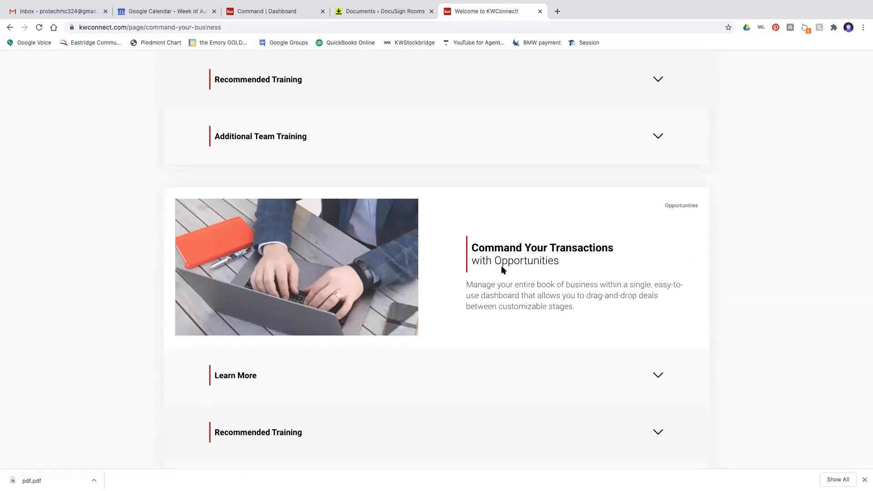
scroll(502, 269, down, 2)
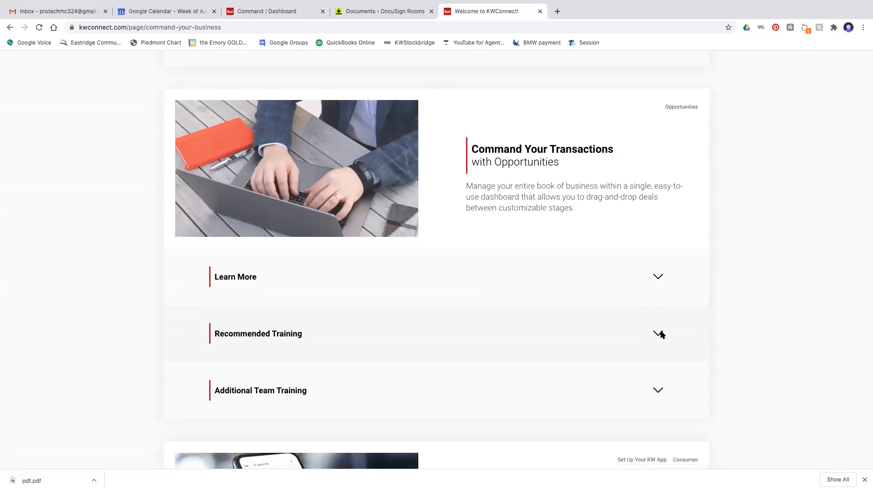
click(659, 334)
scroll(584, 330, down, 5)
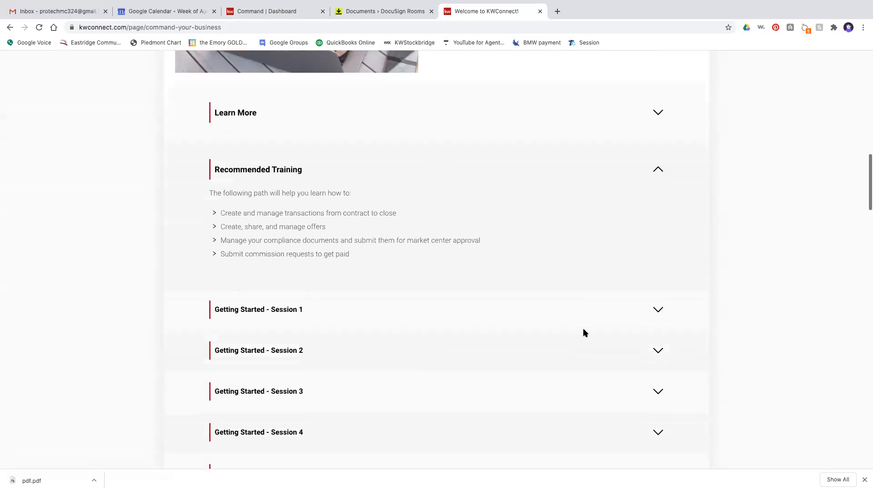
click(657, 227)
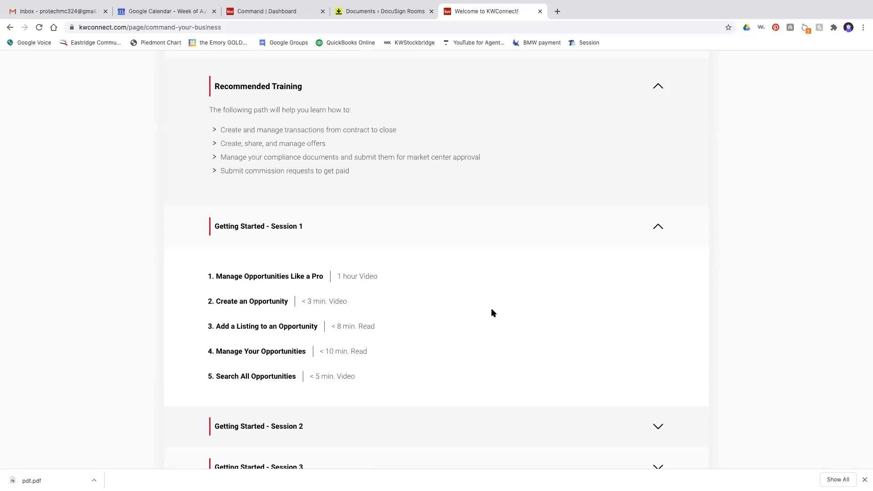
scroll(492, 313, down, 3)
click(649, 310)
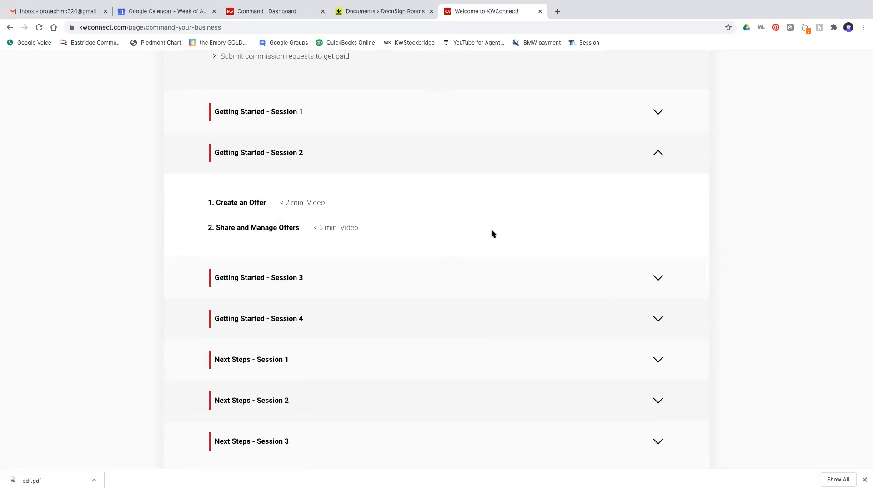
click(540, 11)
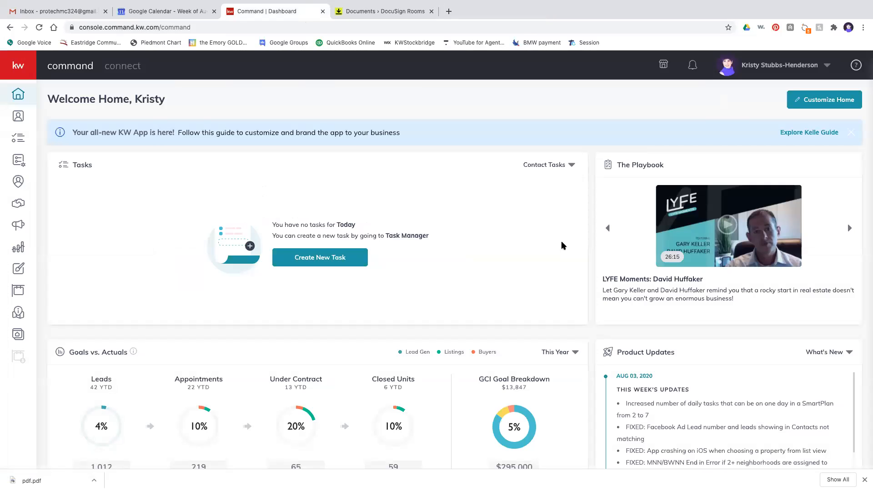